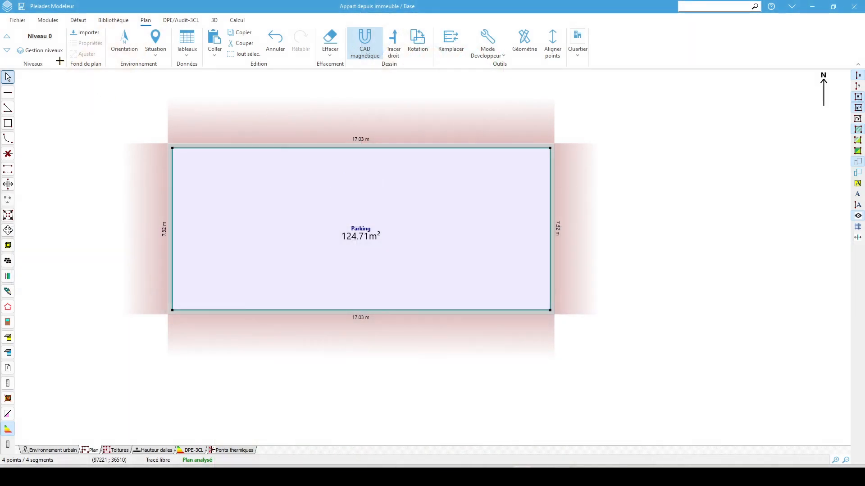
# Look at the floor plans of Niveau 1 and Niveau 2.
pyautogui.click(8, 36)
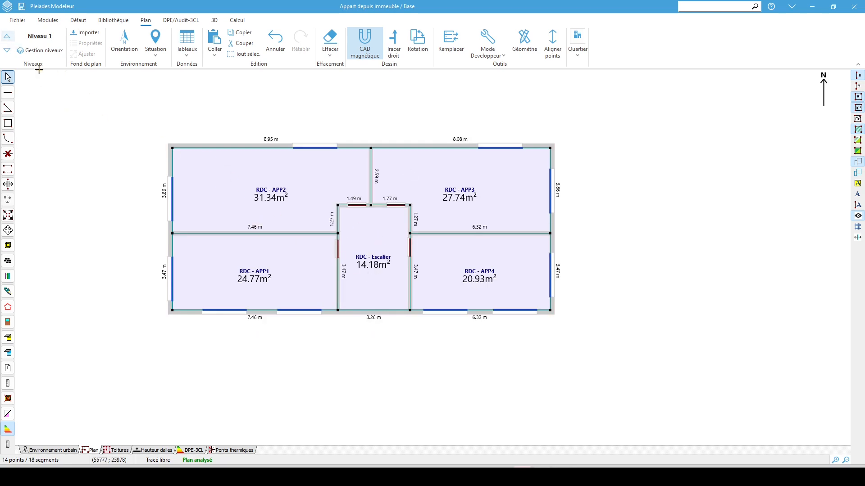
pyautogui.click(7, 36)
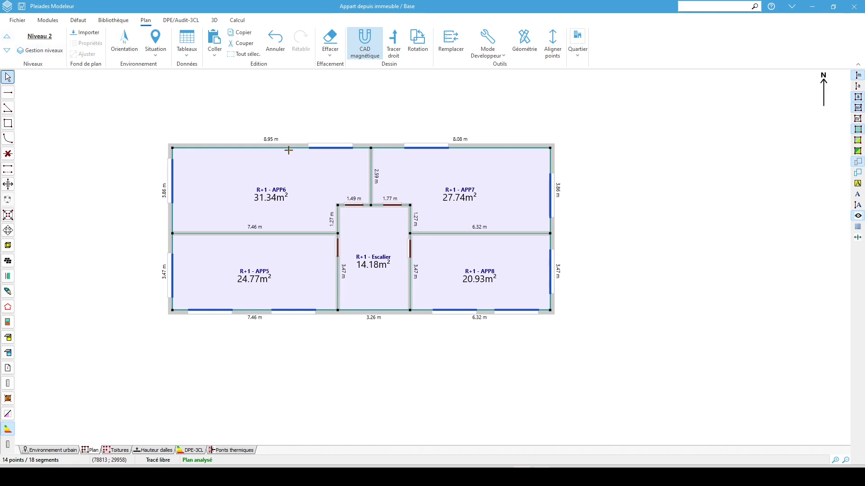
# In the project's DPE/Audit-3CL data, set the department to 34 - Hérault (H3) and the altitude to 45 m.
pyautogui.click(182, 20)
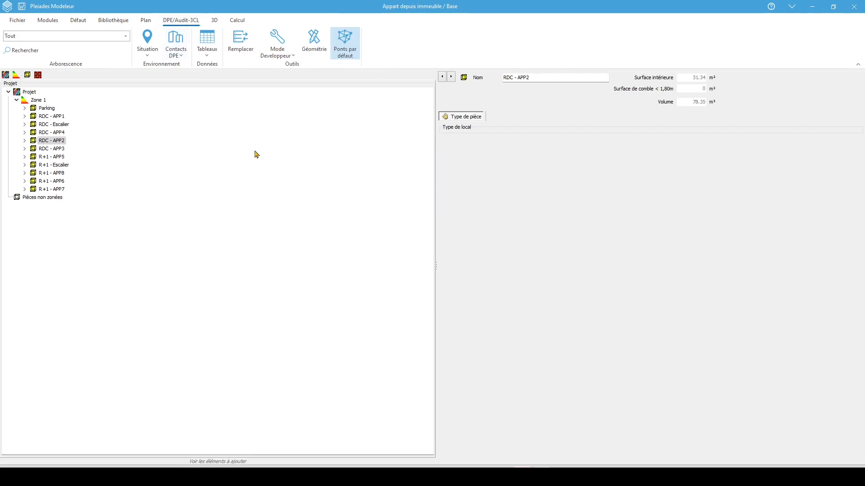
pyautogui.click(30, 92)
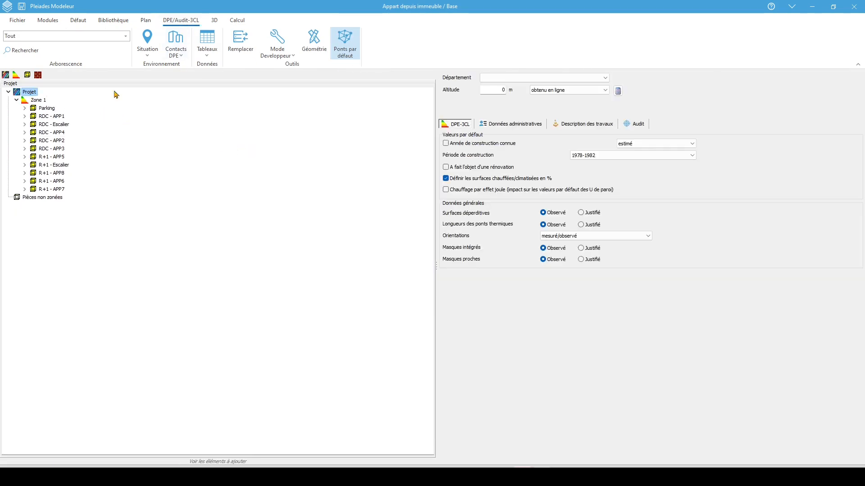
pyautogui.click(508, 79)
pyautogui.scroll(-5, 523, 109)
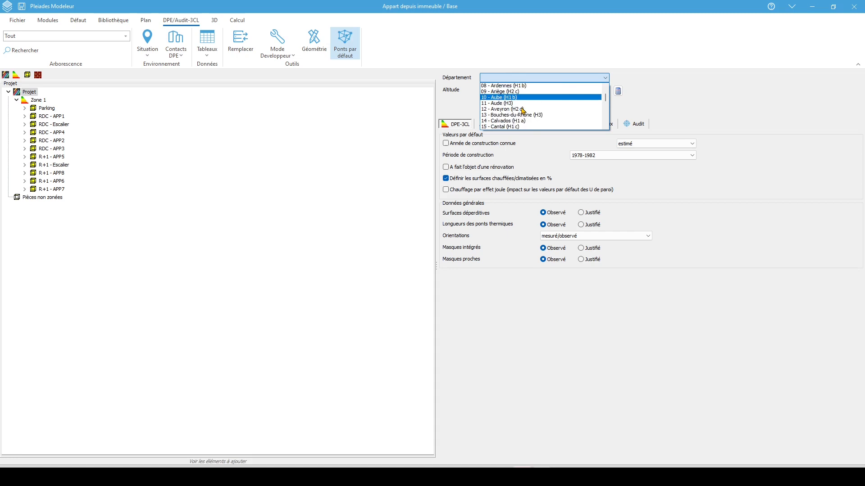
pyautogui.scroll(-10, 522, 111)
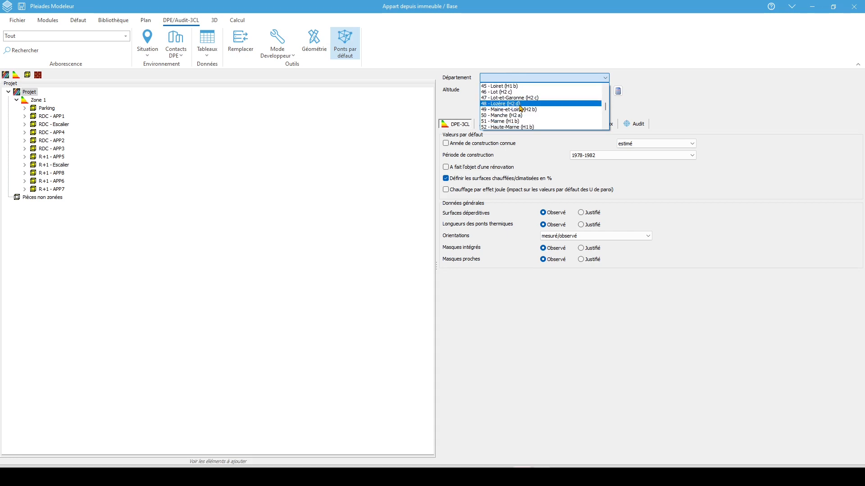
pyautogui.scroll(3, 520, 109)
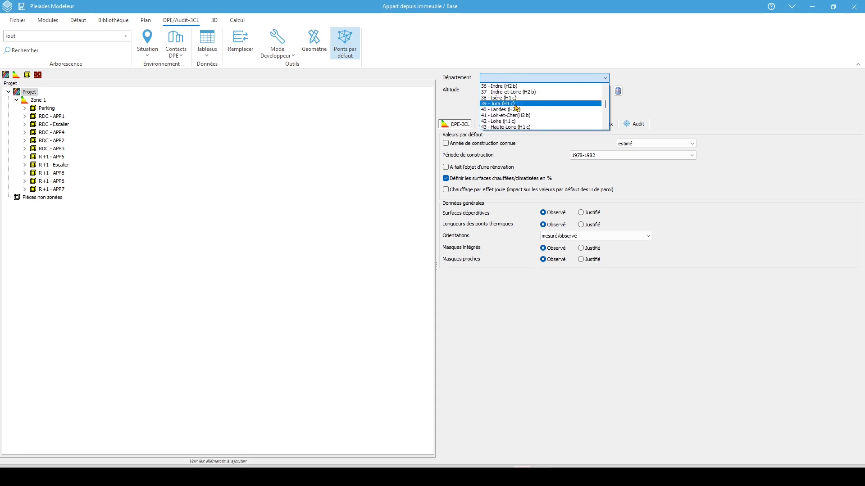
pyautogui.scroll(1, 511, 103)
pyautogui.click(511, 94)
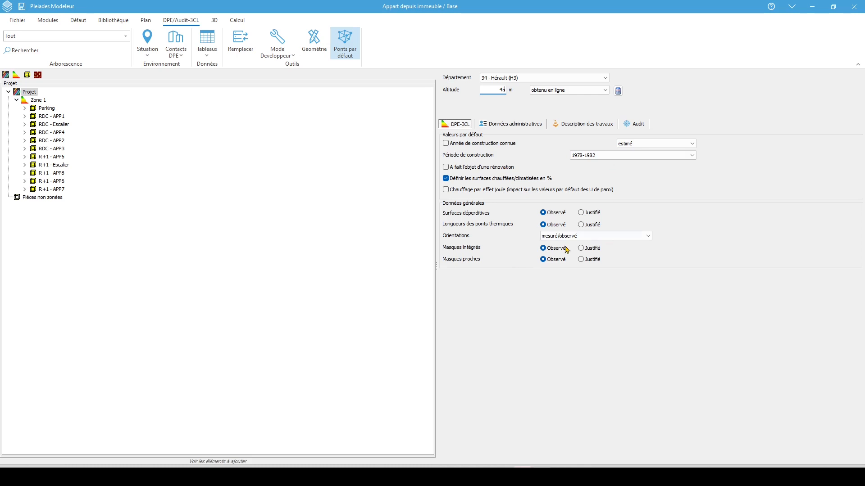
# Set Zone 1's DPE type to Immeuble and enable the apartment DPEs from the building data.
pyautogui.click(35, 102)
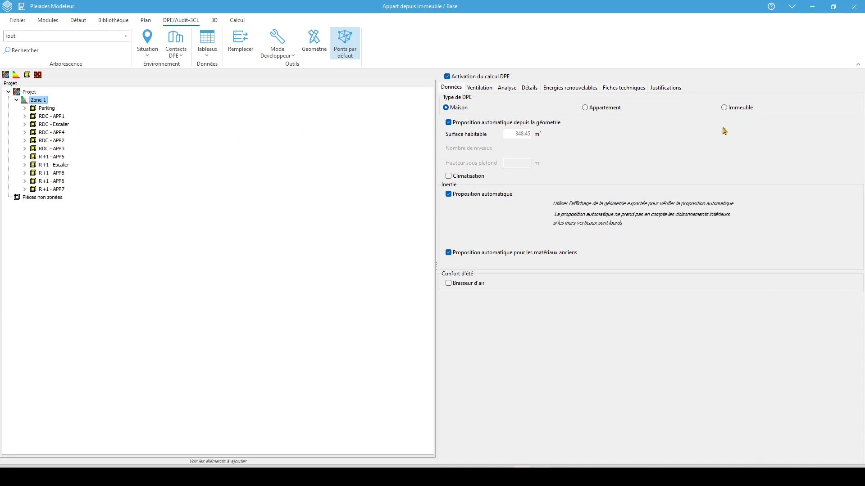
pyautogui.click(724, 107)
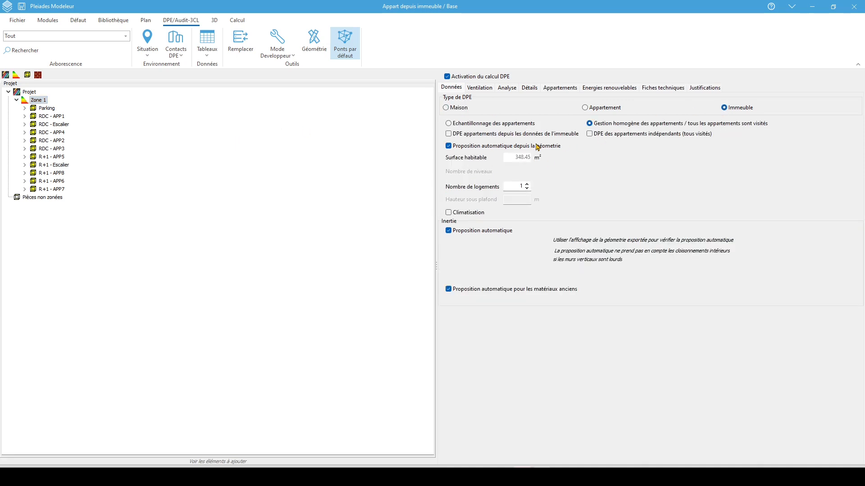
pyautogui.click(495, 135)
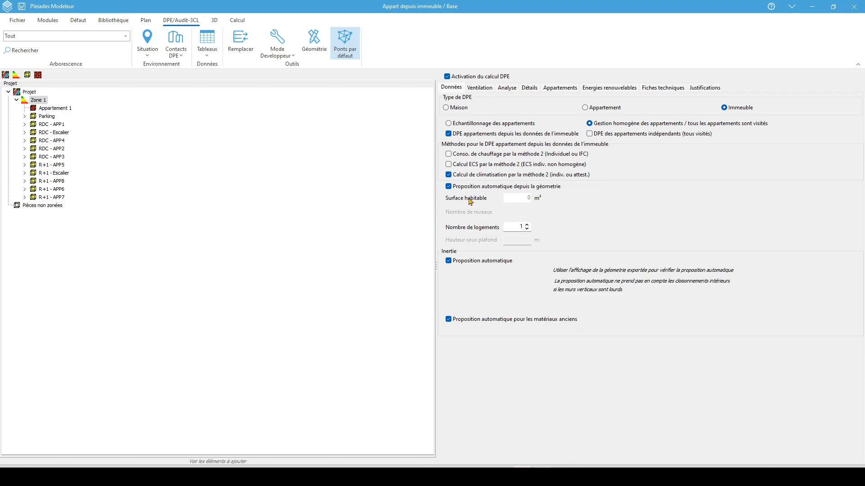
# Set Zone 1's number of dwellings to 8 and display the properties of the RDC - APP1 room.
pyautogui.click(521, 227)
pyautogui.press('Tab')
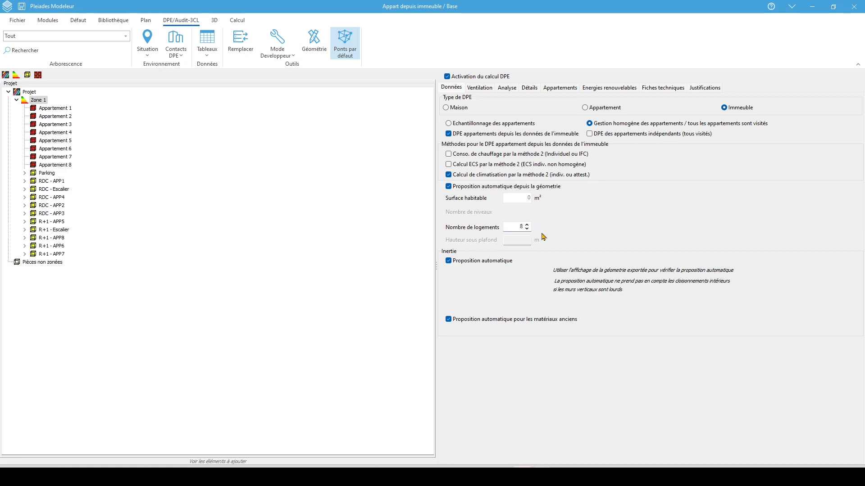
pyautogui.click(56, 182)
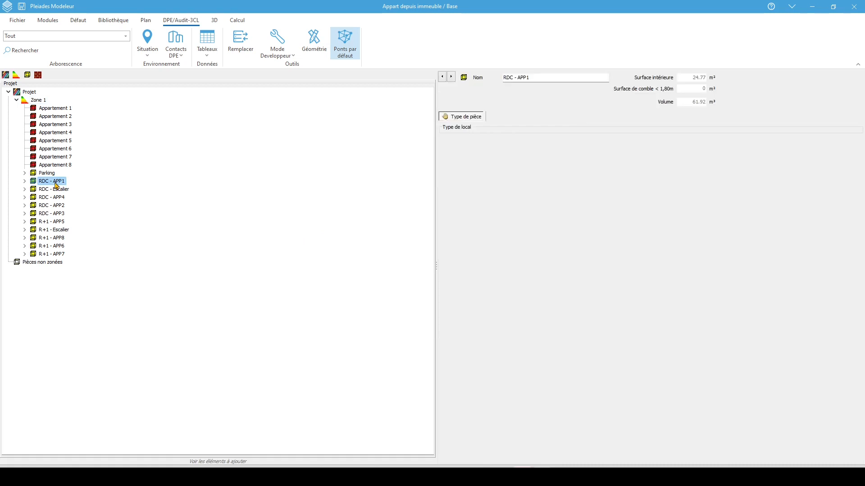
pyautogui.moveTo(55, 183); pyautogui.dragTo(90, 190)
# Return Zone 1's number of dwellings to 1.
pyautogui.click(39, 101)
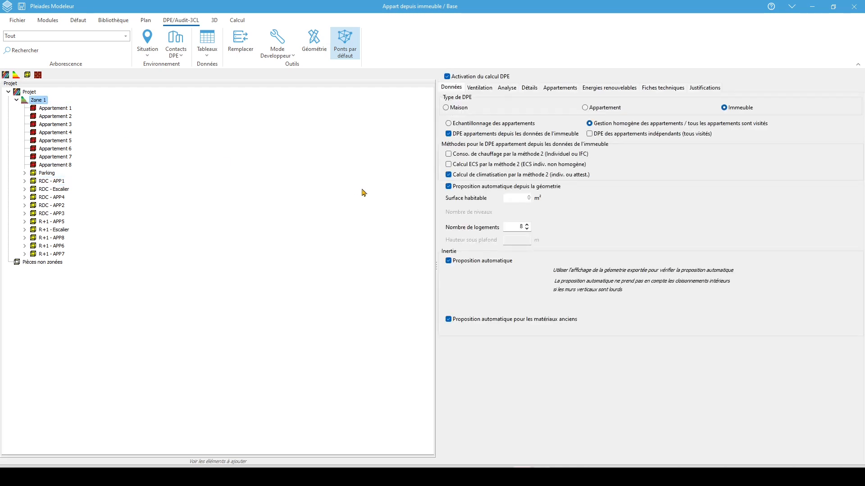
pyautogui.doubleClick(516, 230)
pyautogui.write('1')
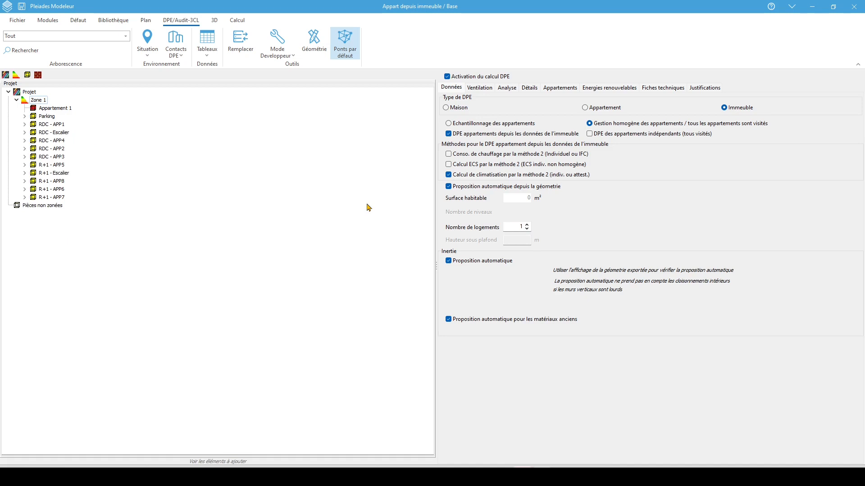
# View the editable rooms table and the DPE apartments table, closing each without changes.
pyautogui.click(208, 55)
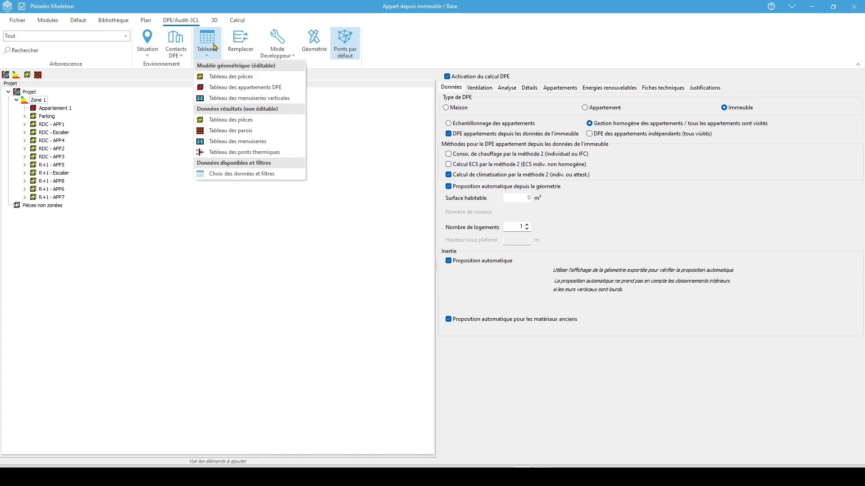
pyautogui.click(241, 82)
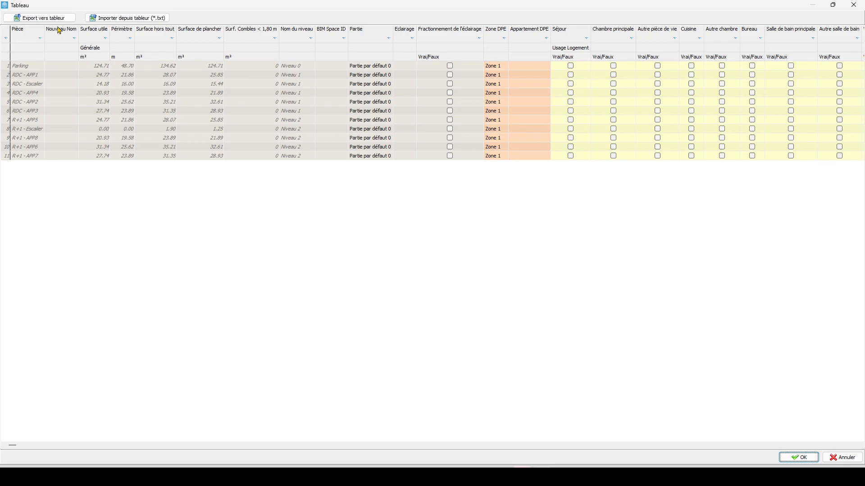
pyautogui.click(841, 458)
pyautogui.click(207, 57)
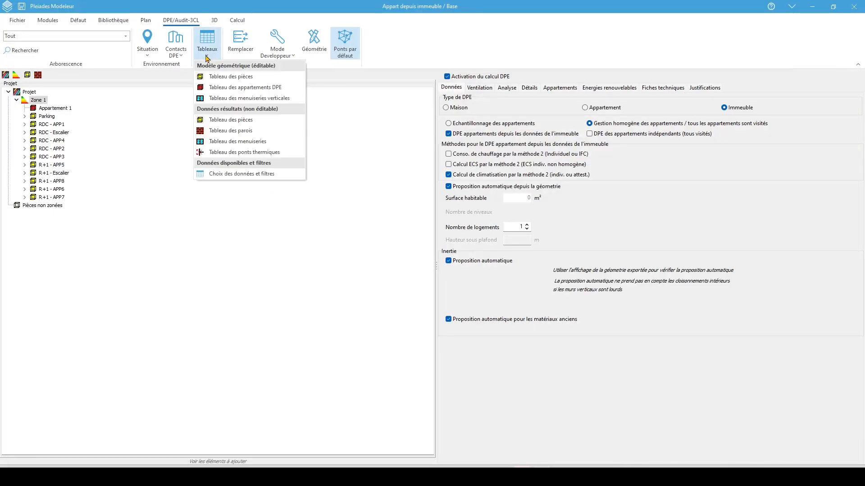
pyautogui.click(240, 88)
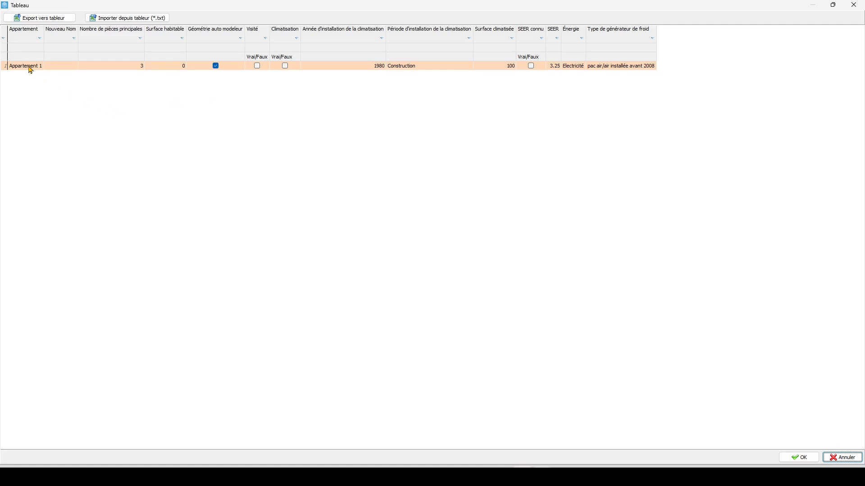
pyautogui.click(846, 459)
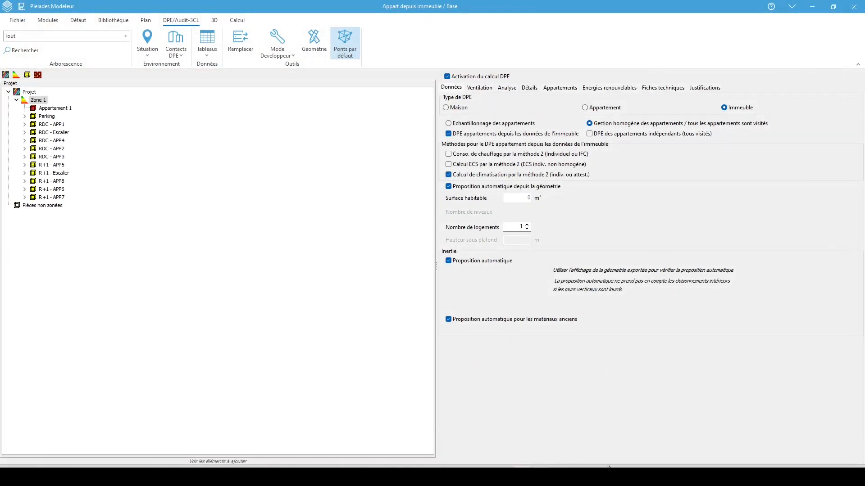
# Switch to Excel and look at the exported apartment row in Appartements.slk.
pyautogui.moveTo(597, 452)
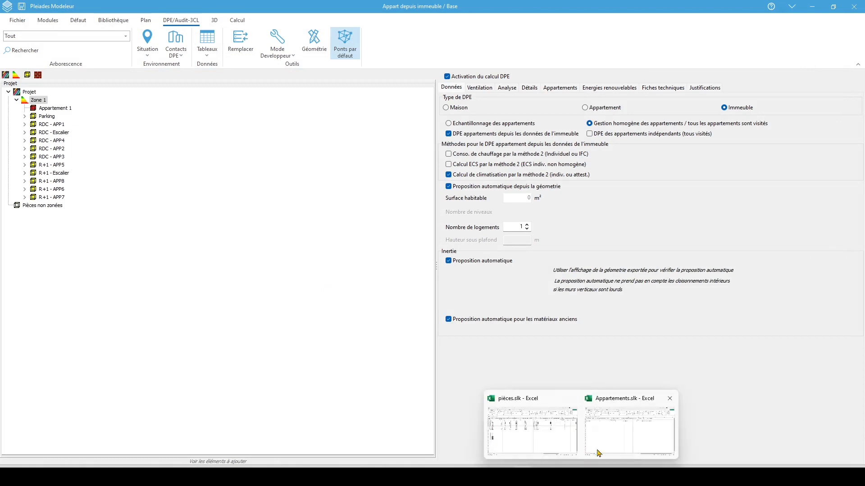
pyautogui.click(620, 429)
pyautogui.click(173, 219)
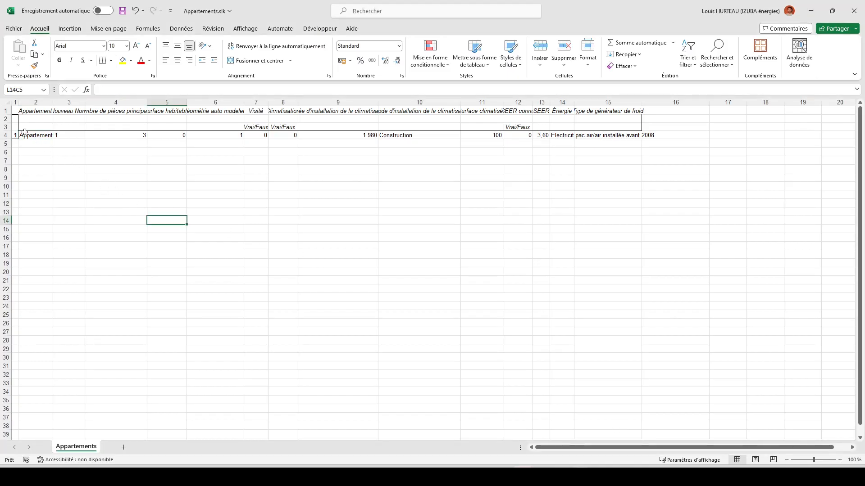
# Copy the sorted names RDC - APP1 to R+1 - APP8 from pièces.slk into the Appartement column of Appartements.slk, starting at row 4.
pyautogui.moveTo(580, 467)
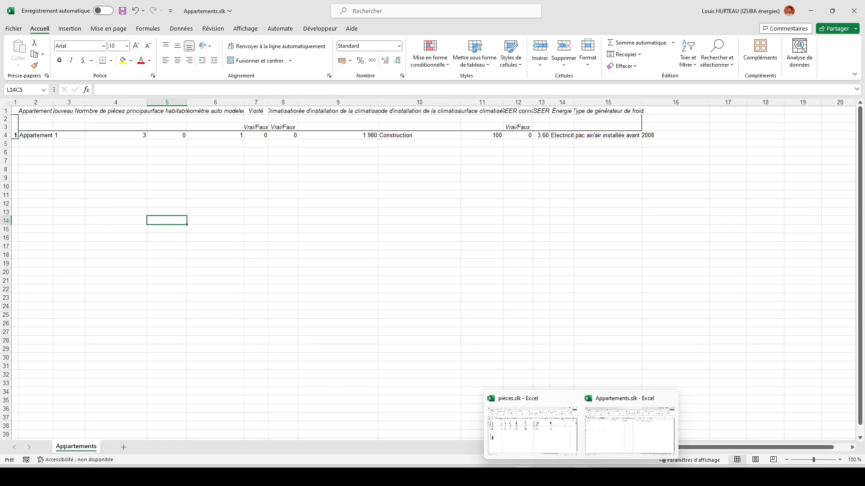
pyautogui.click(554, 443)
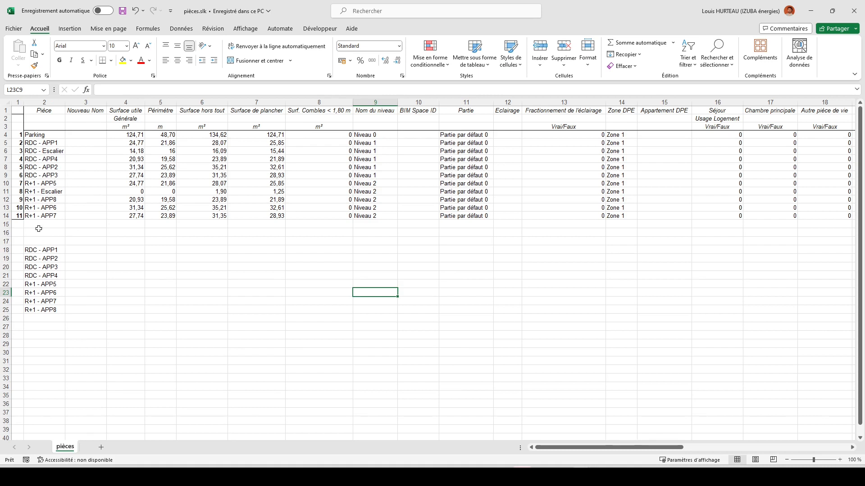
pyautogui.moveTo(43, 250); pyautogui.dragTo(59, 310)
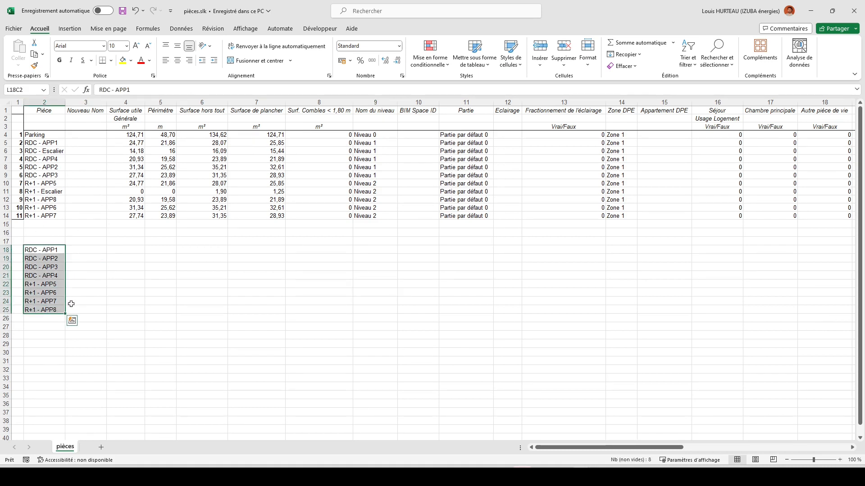
pyautogui.hotkey('ctrl', 'c')
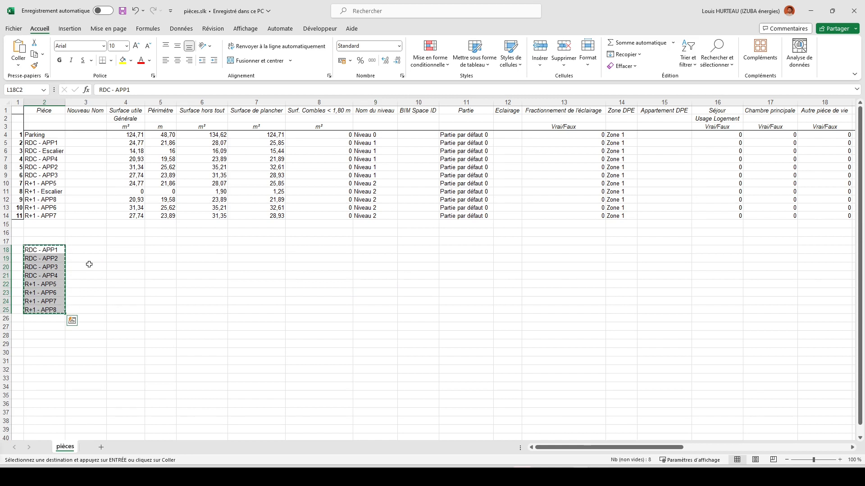
pyautogui.hotkey('ctrl', 'c')
pyautogui.moveTo(581, 477)
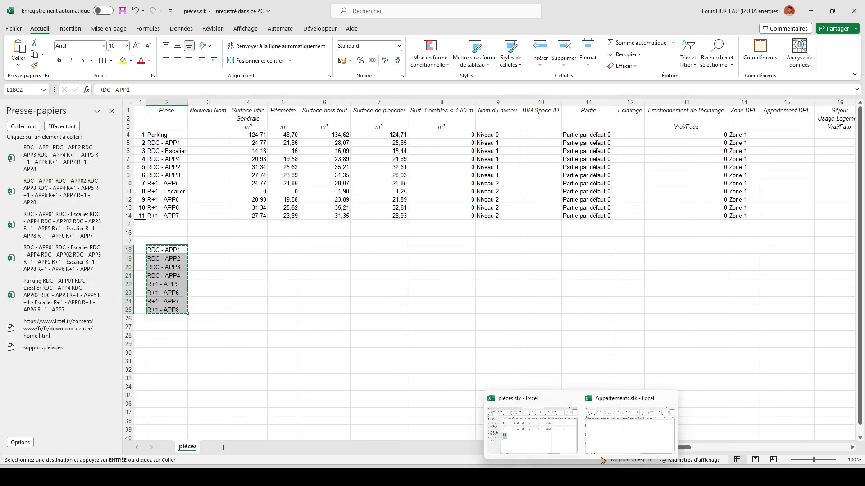
pyautogui.click(631, 423)
pyautogui.click(38, 135)
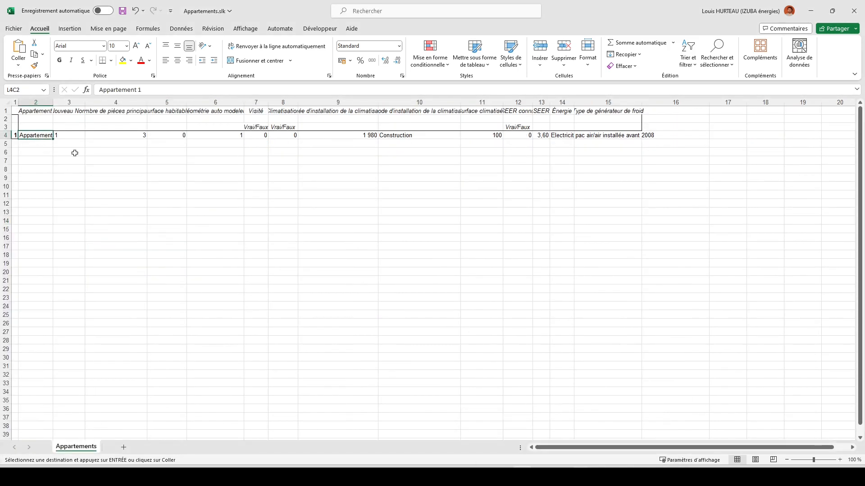
pyautogui.press('Return')
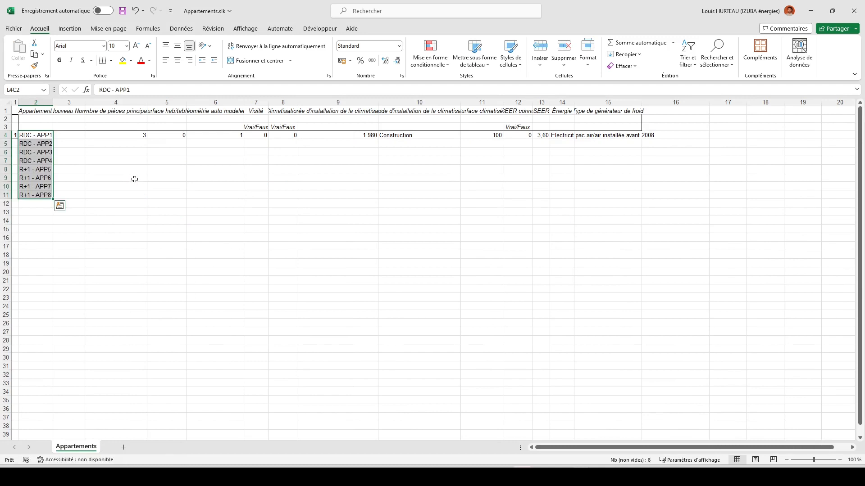
# Set RDC - APP1's number of main rooms to 2 and fill its data from columns 4 to 15 down to R+1 - APP8.
pyautogui.click(126, 136)
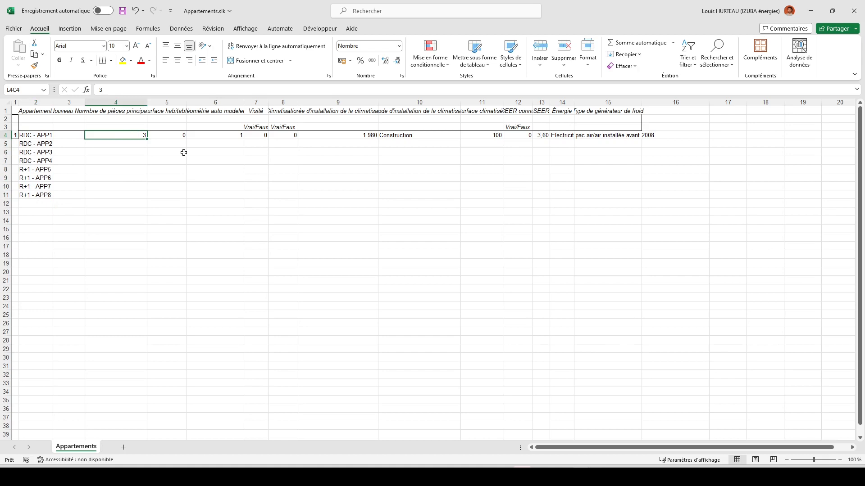
pyautogui.write('2')
pyautogui.press('Return')
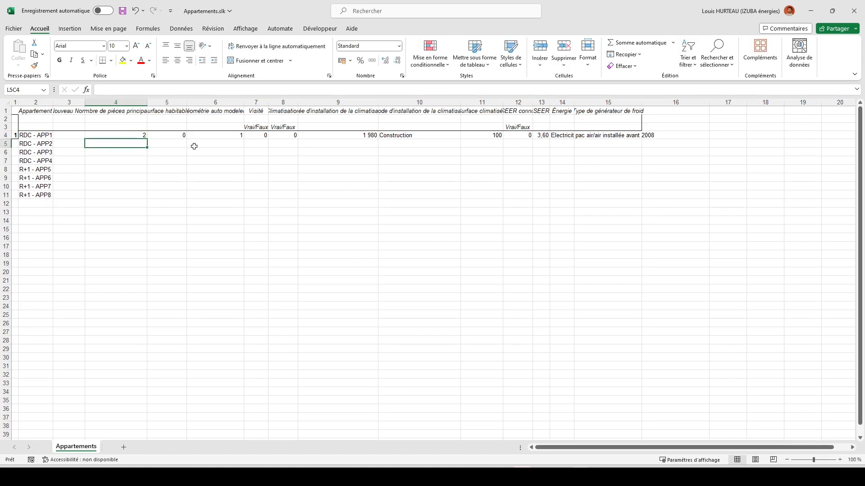
pyautogui.click(144, 134)
pyautogui.moveTo(147, 140); pyautogui.dragTo(639, 199)
pyautogui.click(162, 171)
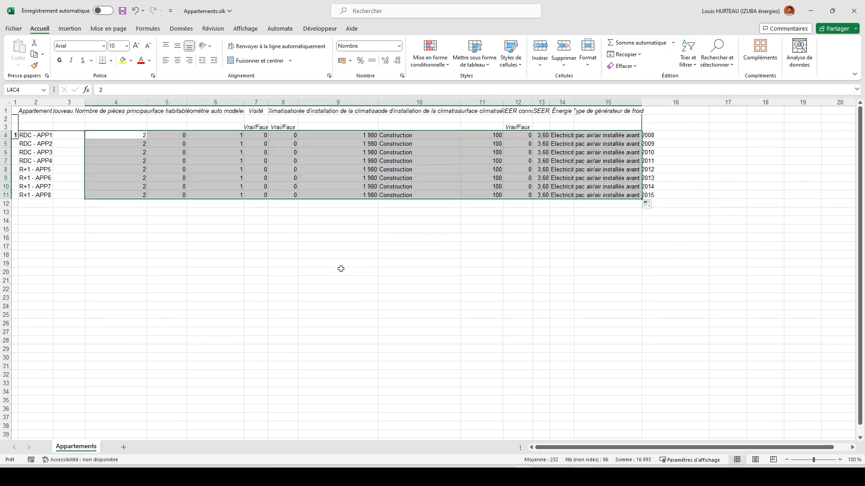
pyautogui.click(339, 270)
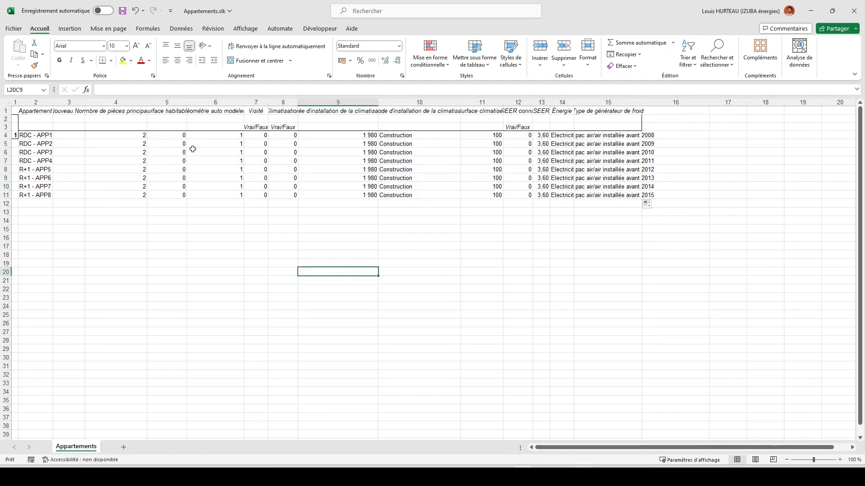
# Copy the cooling generator type "pac air/air installée avant 2008" from RDC - APP1 over the cells of the seven apartments beneath it.
pyautogui.click(604, 137)
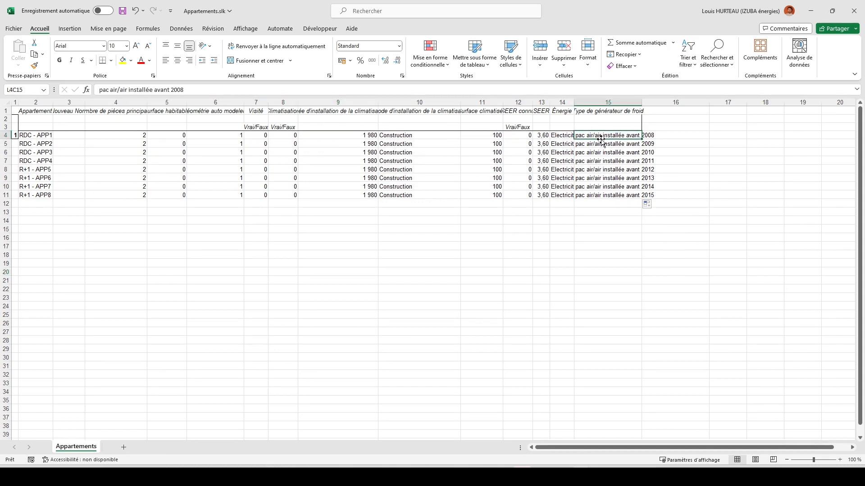
pyautogui.hotkey('ctrl', 'c')
pyautogui.moveTo(612, 145); pyautogui.dragTo(613, 195)
pyautogui.hotkey('ctrl', 'v')
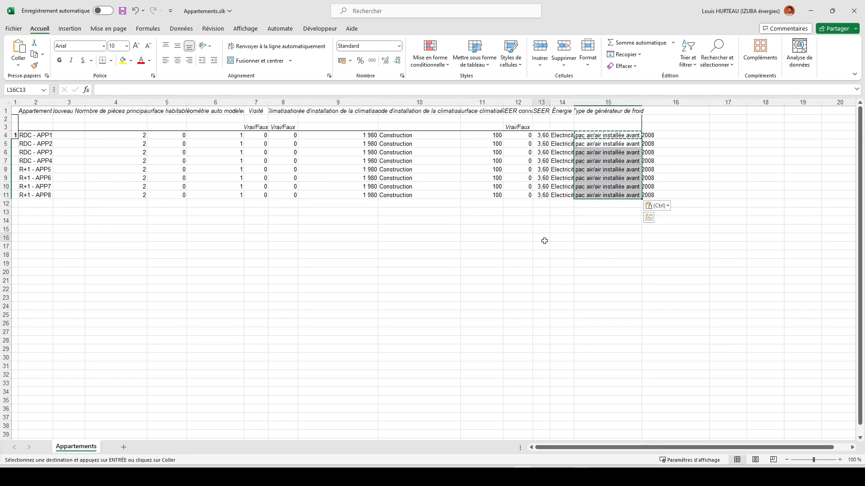
# Save the Appartements table in the Vidéos Audit folder as Appartements in Texte Unicode (*.txt) format.
pyautogui.click(537, 237)
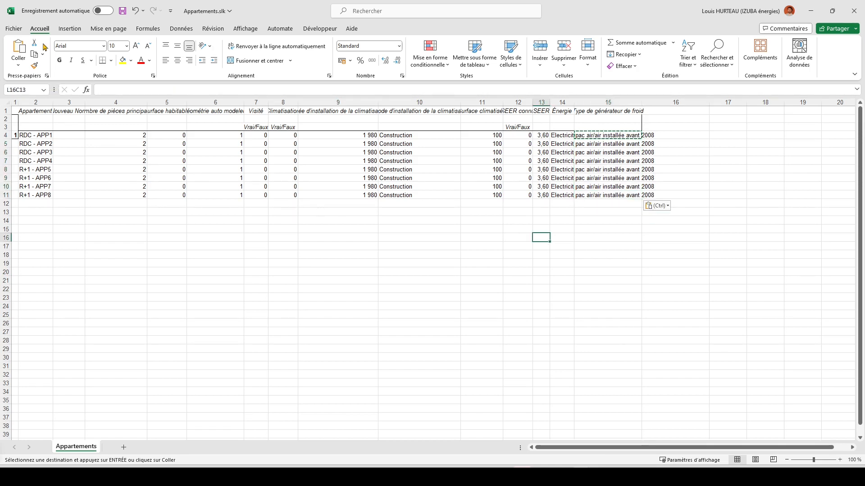
pyautogui.click(20, 30)
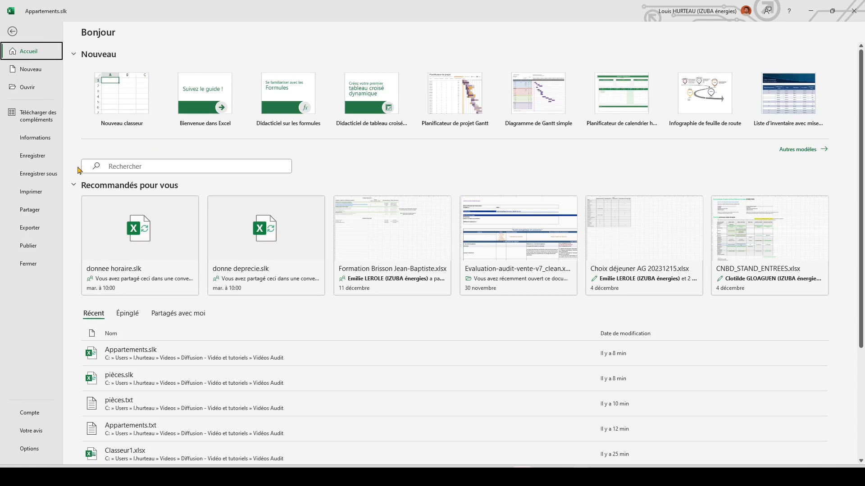
pyautogui.click(48, 175)
pyautogui.click(285, 82)
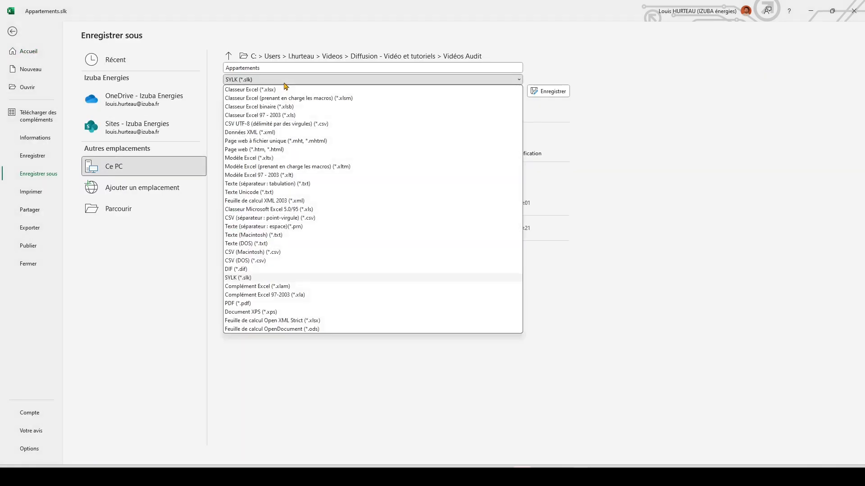
pyautogui.click(253, 193)
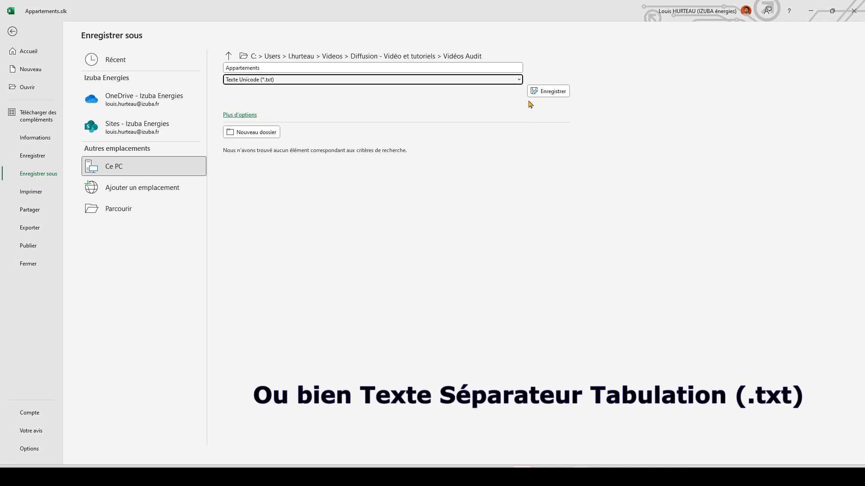
pyautogui.click(540, 95)
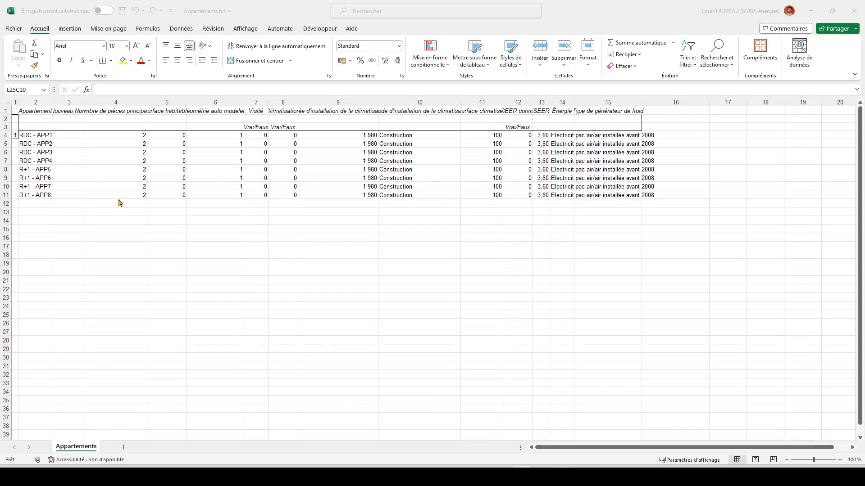
# In pièces.slk, copy the room names RDC - APP1 to R+1 - APP7 into the Appartement DPE column, starting at row 5.
pyautogui.moveTo(581, 477)
pyautogui.click(536, 421)
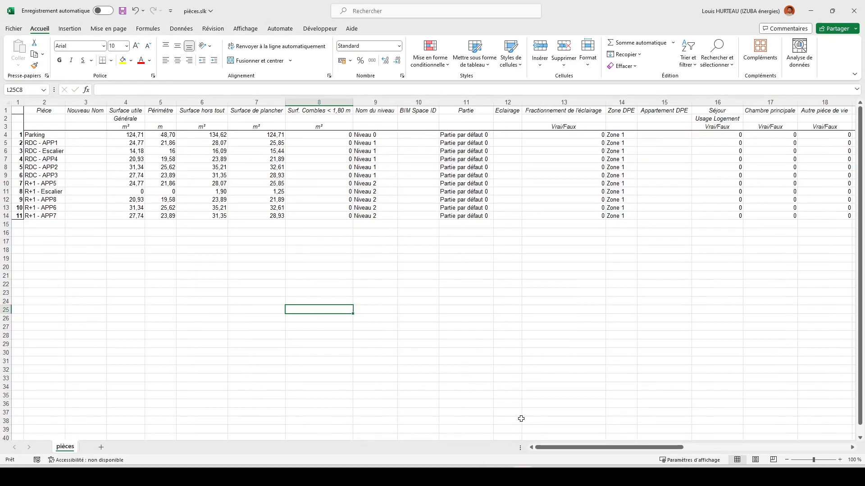
pyautogui.moveTo(31, 139); pyautogui.dragTo(52, 213)
pyautogui.hotkey('ctrl', 'c')
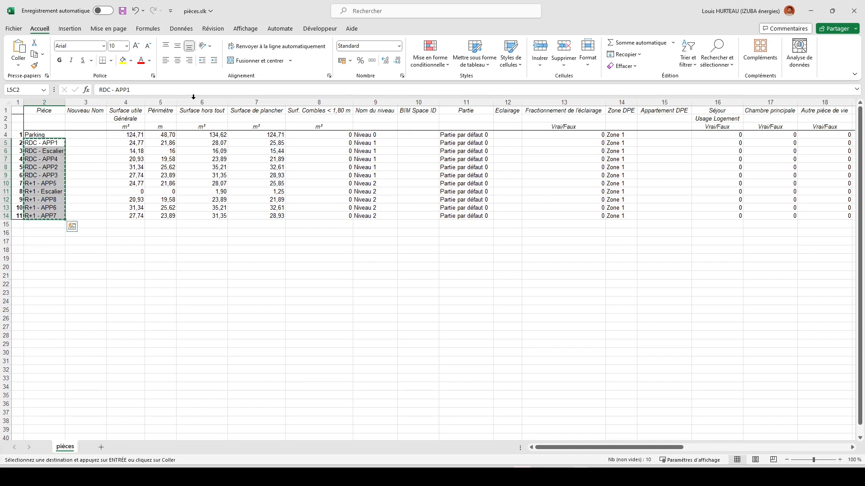
pyautogui.click(656, 142)
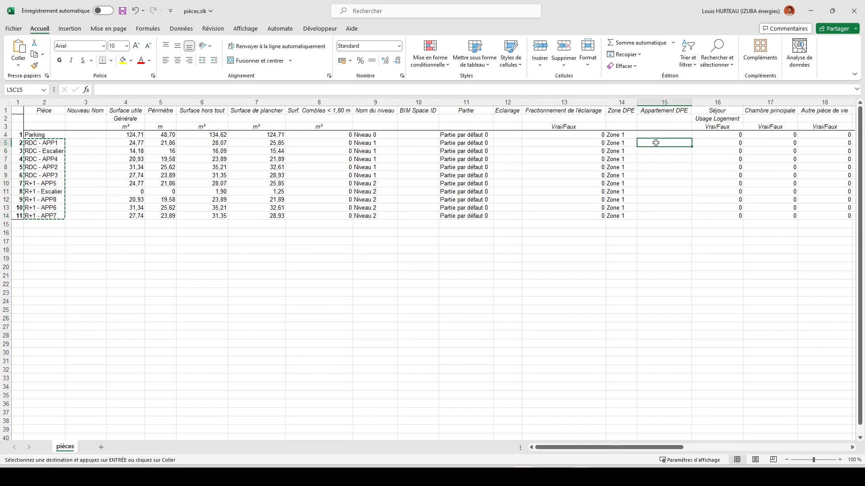
pyautogui.hotkey('ctrl', 'v')
# Clear the Appartement DPE cells of the two stairwell rooms, RDC - Escalier and R+1 - Escalier.
pyautogui.click(659, 150)
pyautogui.press('Delete')
pyautogui.click(669, 191)
pyautogui.press('Delete')
pyautogui.click(654, 248)
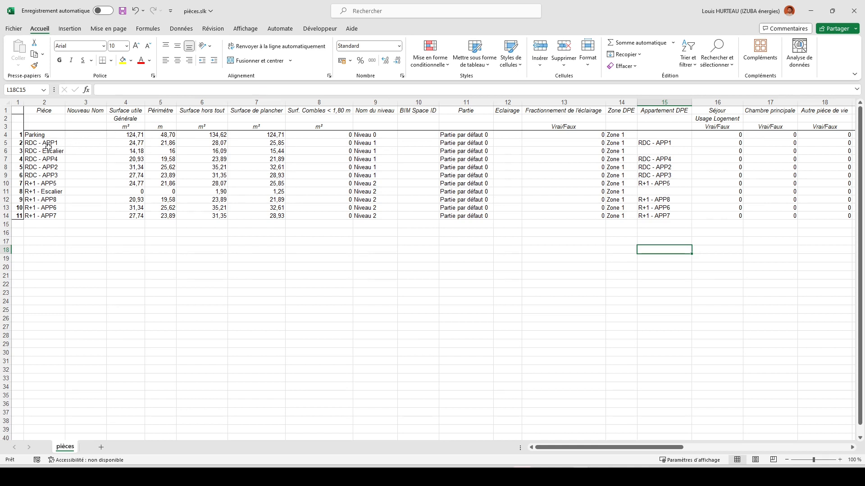
# Save the pièces table in the Vidéos Audit folder as pièces in Texte Unicode (*.txt) format.
pyautogui.click(14, 29)
pyautogui.click(41, 173)
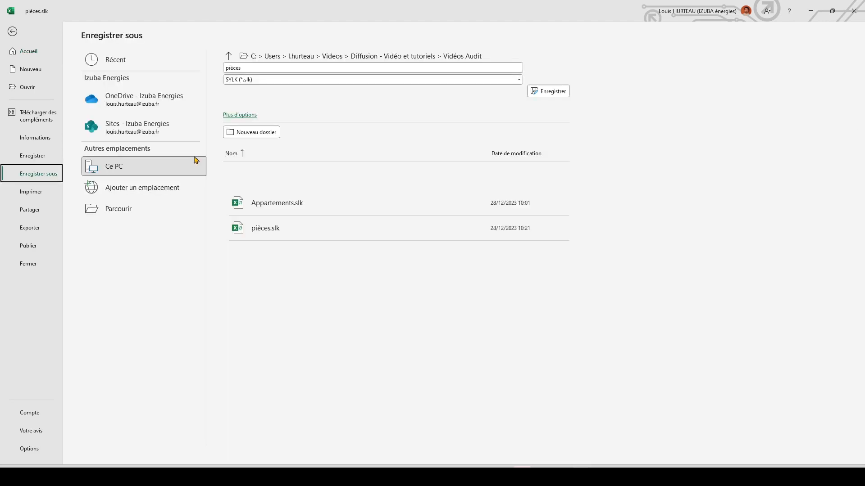
pyautogui.click(264, 80)
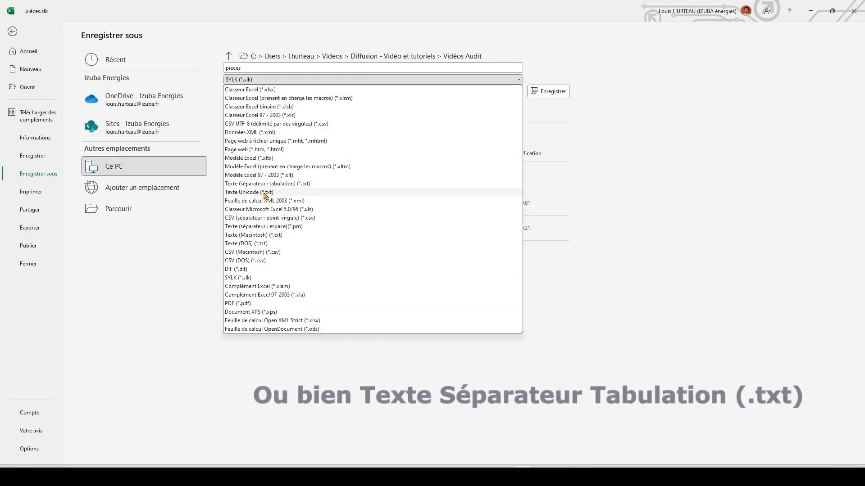
pyautogui.click(266, 192)
pyautogui.click(543, 92)
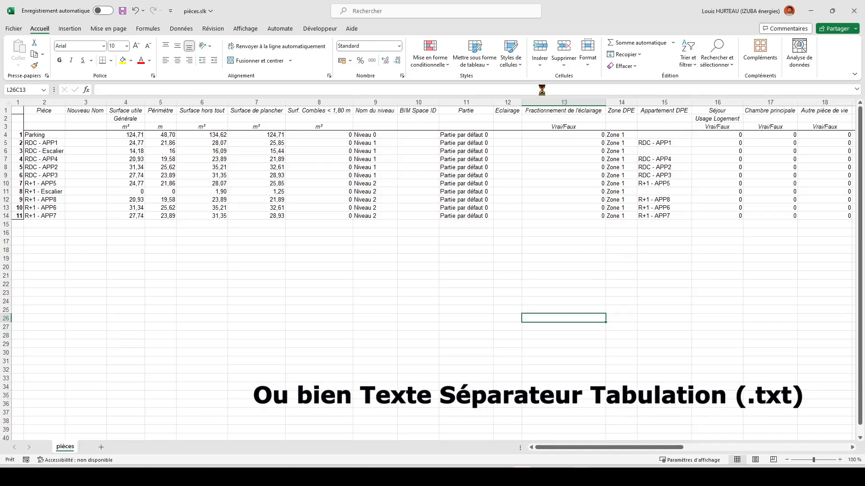
# Close the pièces and Appartements workbooks without saving further changes, returning to Pleiades Modeleur.
pyautogui.click(854, 13)
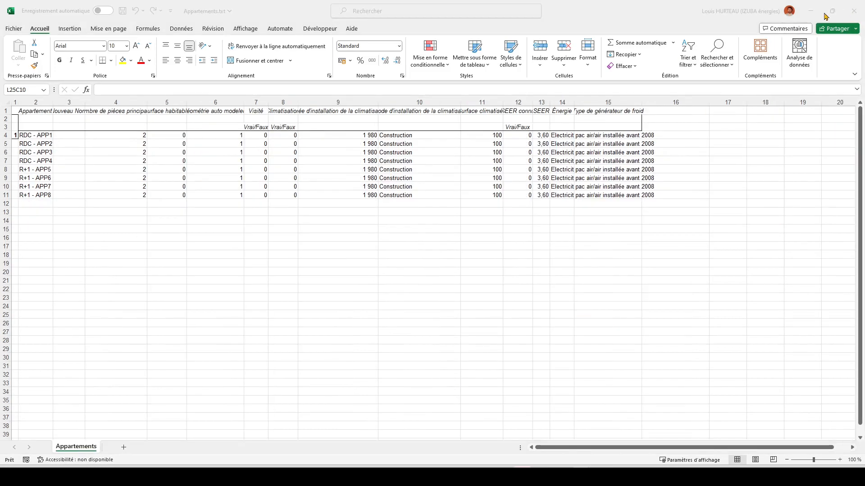
pyautogui.click(854, 11)
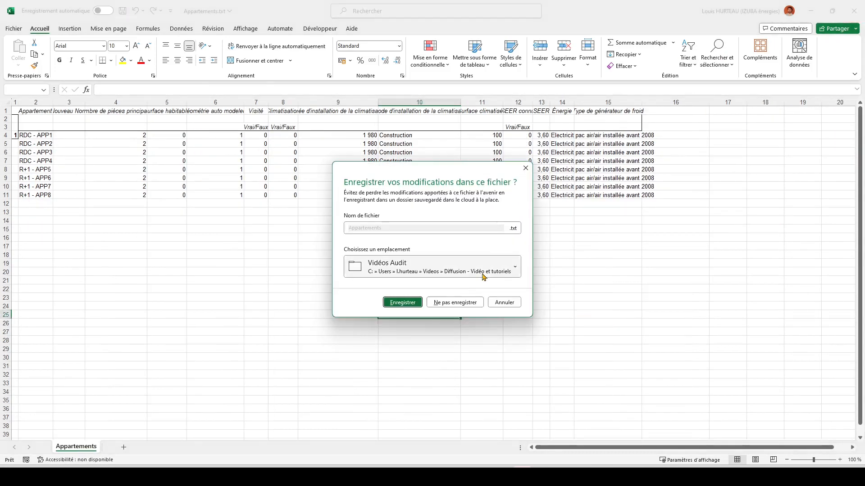
pyautogui.click(468, 300)
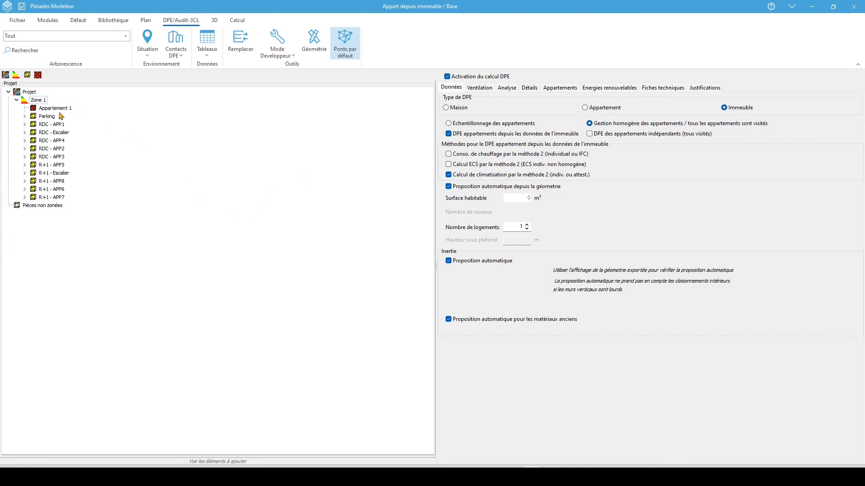
# Import Appartements.txt into the DPE apartments table of Zone 1 and validate the table.
pyautogui.click(53, 110)
pyautogui.click(39, 100)
pyautogui.click(206, 55)
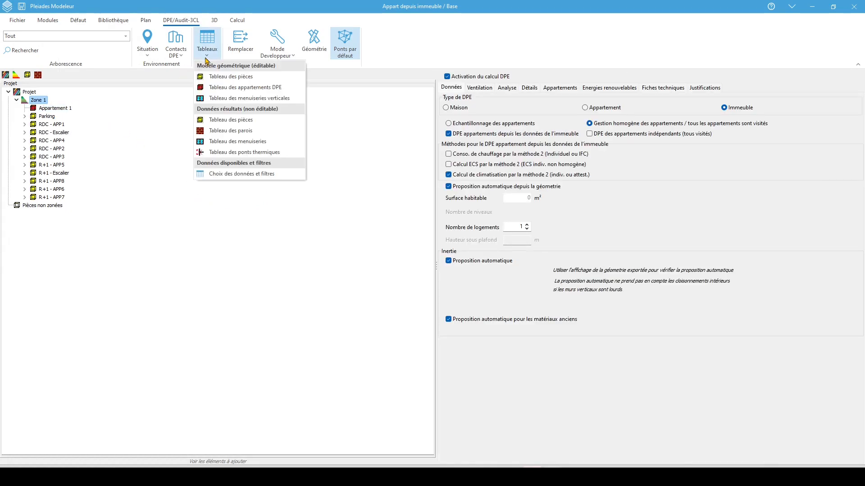
pyautogui.click(244, 89)
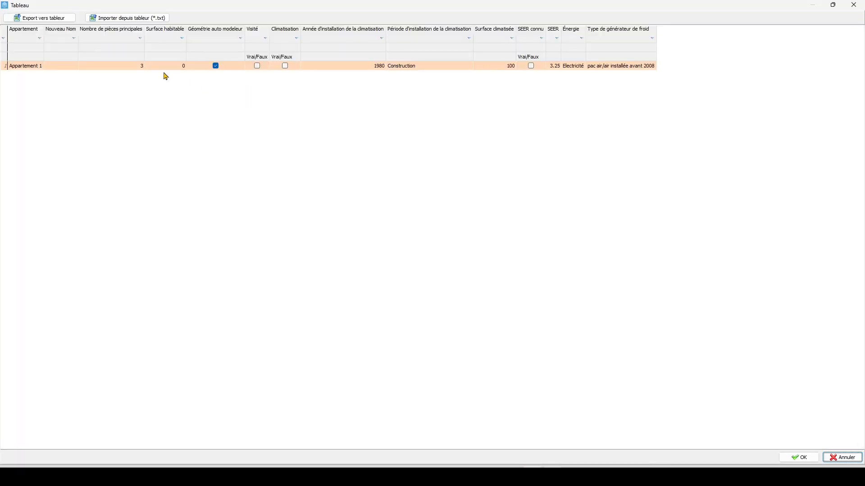
pyautogui.click(123, 18)
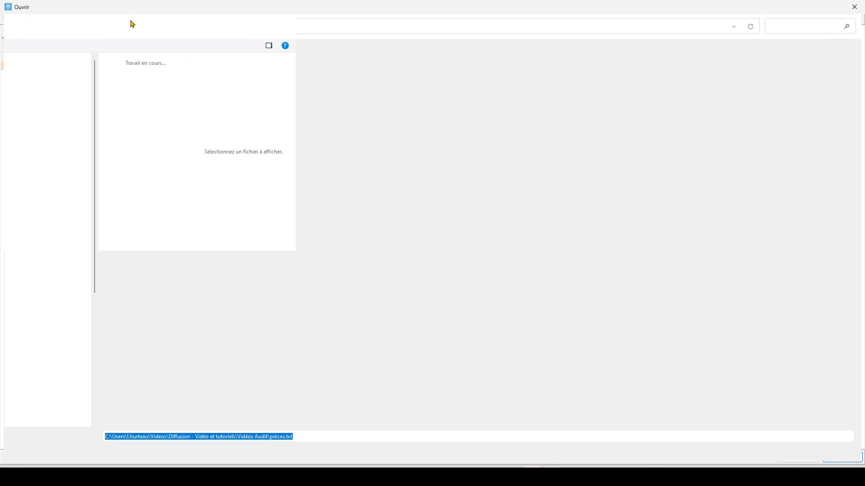
pyautogui.click(129, 146)
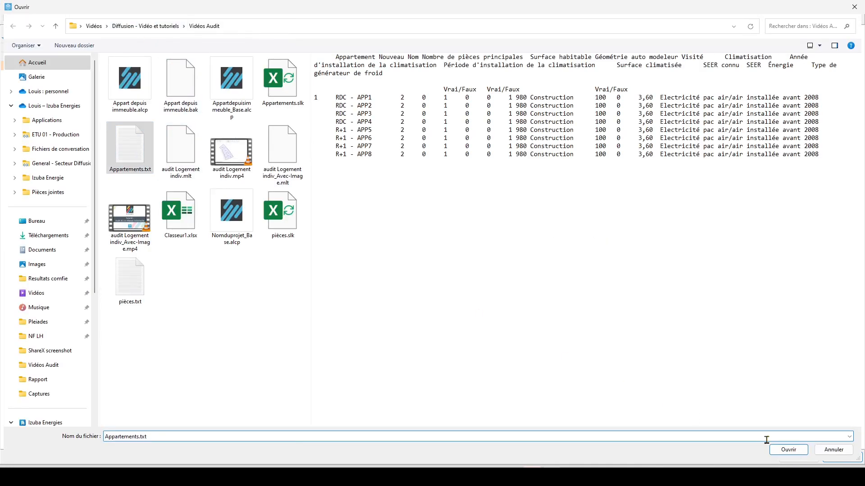
pyautogui.click(787, 452)
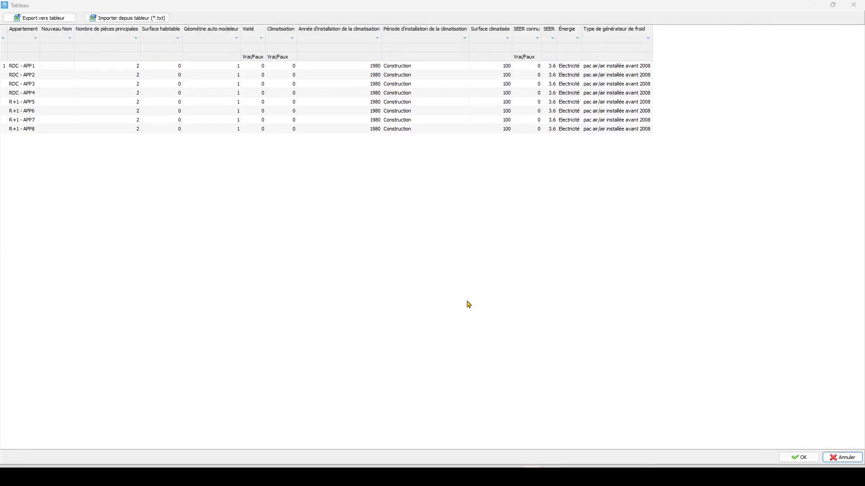
pyautogui.click(804, 457)
pyautogui.click(431, 248)
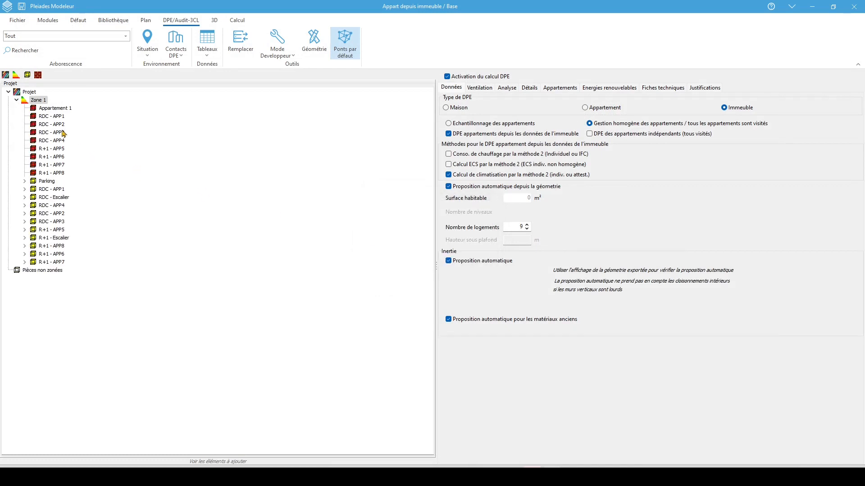
# Import pièces.txt into the editable rooms table, validate it and close the synchronisation messages.
pyautogui.click(208, 54)
pyautogui.click(231, 76)
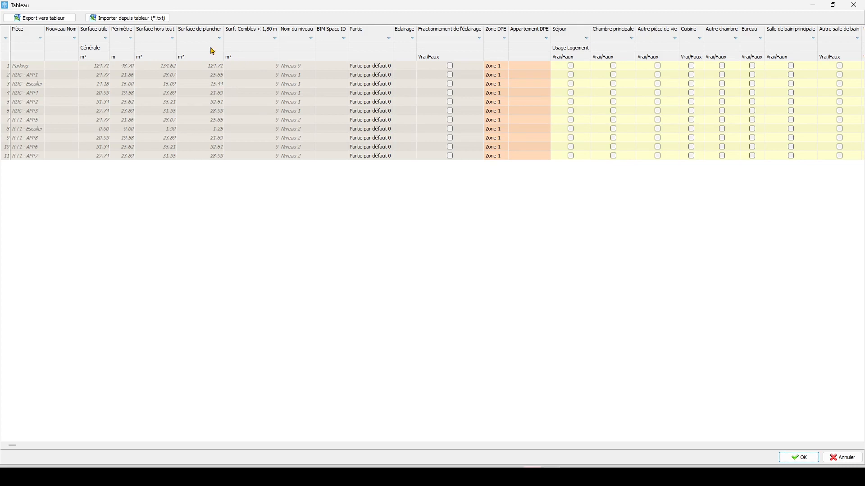
pyautogui.click(147, 22)
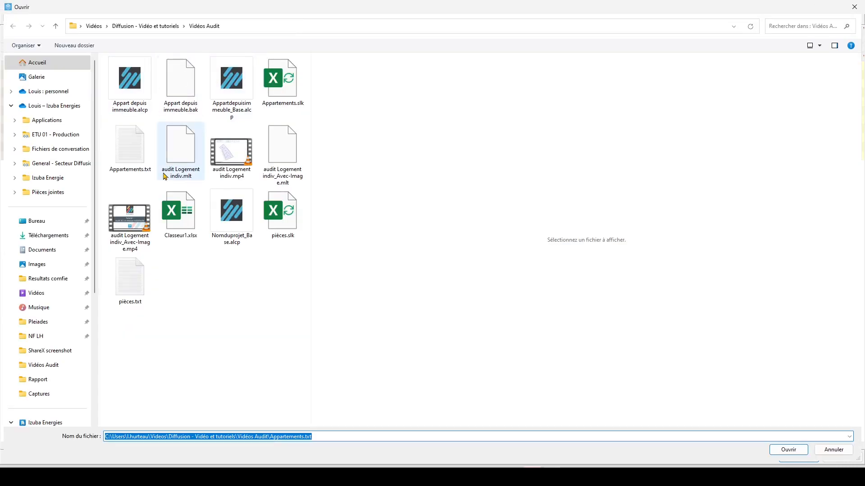
pyautogui.click(136, 288)
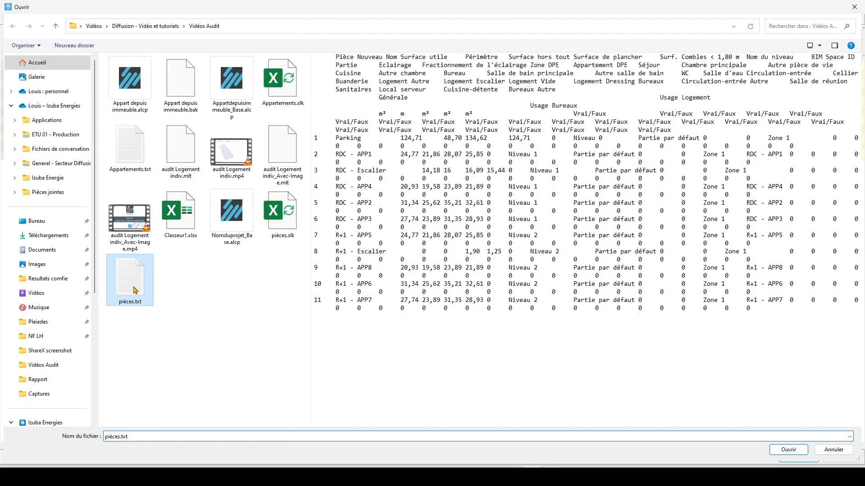
pyautogui.click(806, 451)
pyautogui.click(799, 457)
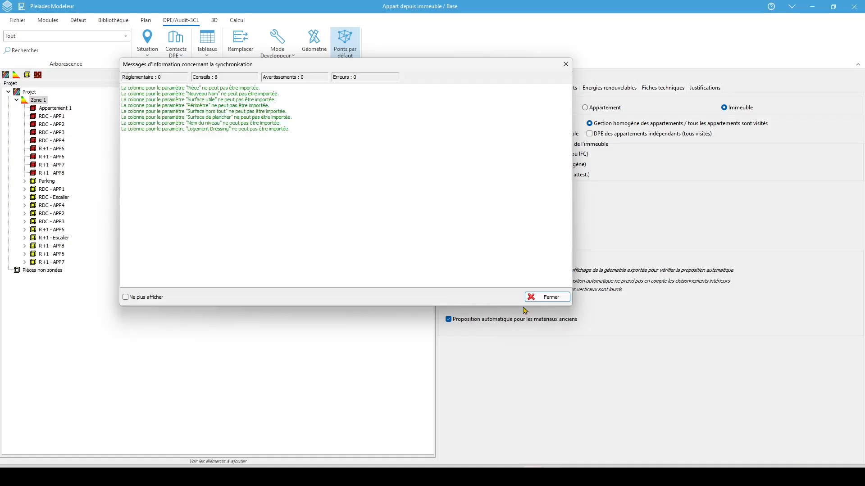
pyautogui.click(547, 297)
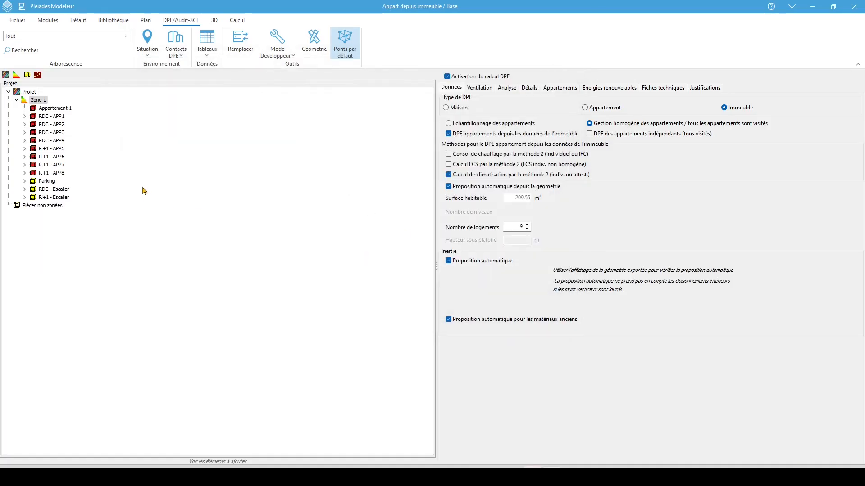
# Check the room assigned to RDC - APP3, and delete Appartement 1 from Zone 1.
pyautogui.click(25, 132)
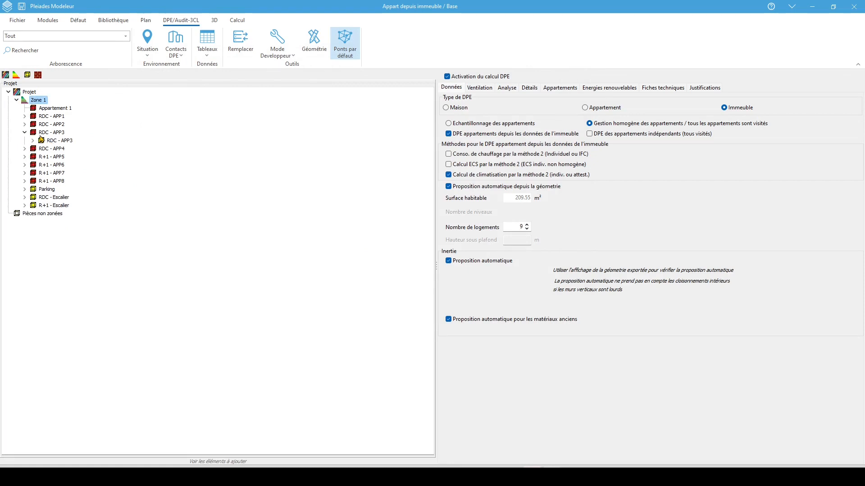
pyautogui.click(25, 133)
pyautogui.click(59, 110)
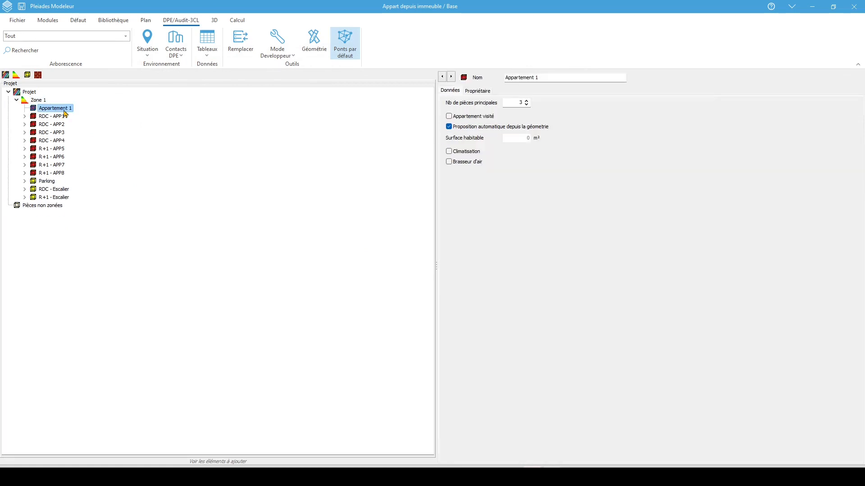
pyautogui.press('Delete')
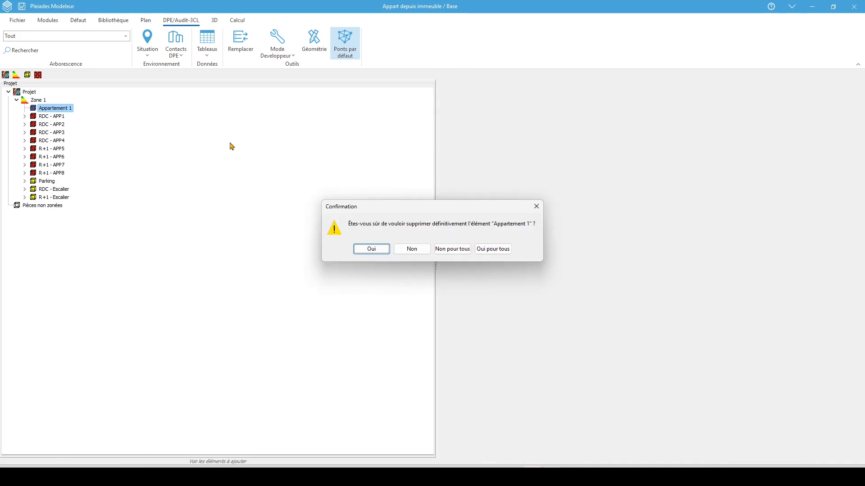
pyautogui.press('Return')
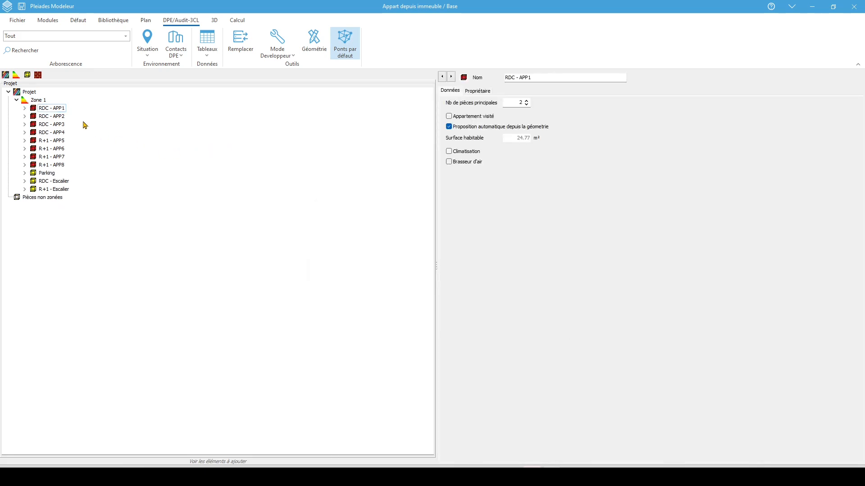
# Review Zone 1's living area and number of dwellings, and the data of apartments RDC - APP1 to R+1 - APP6.
pyautogui.click(40, 101)
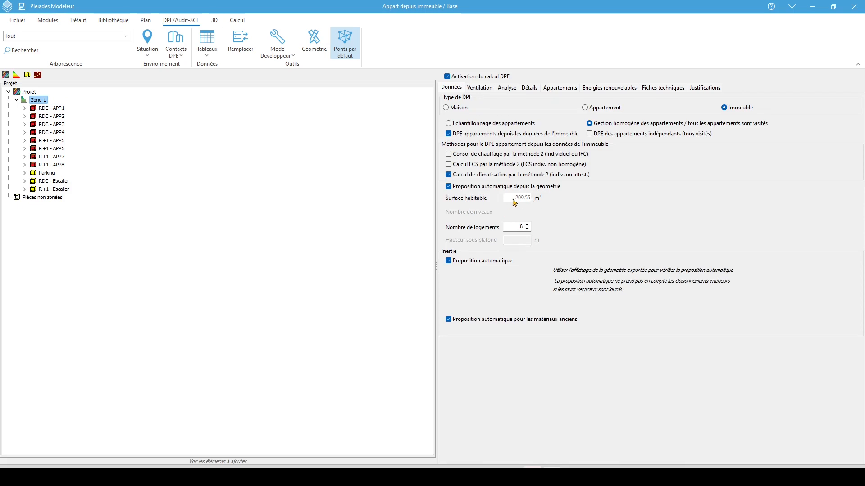
pyautogui.click(52, 109)
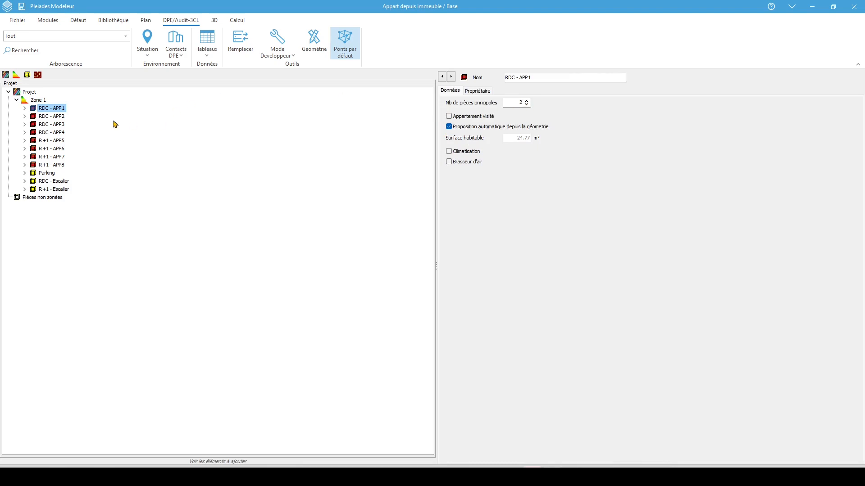
pyautogui.click(57, 117)
pyautogui.click(53, 126)
pyautogui.click(53, 134)
pyautogui.click(53, 142)
pyautogui.click(51, 150)
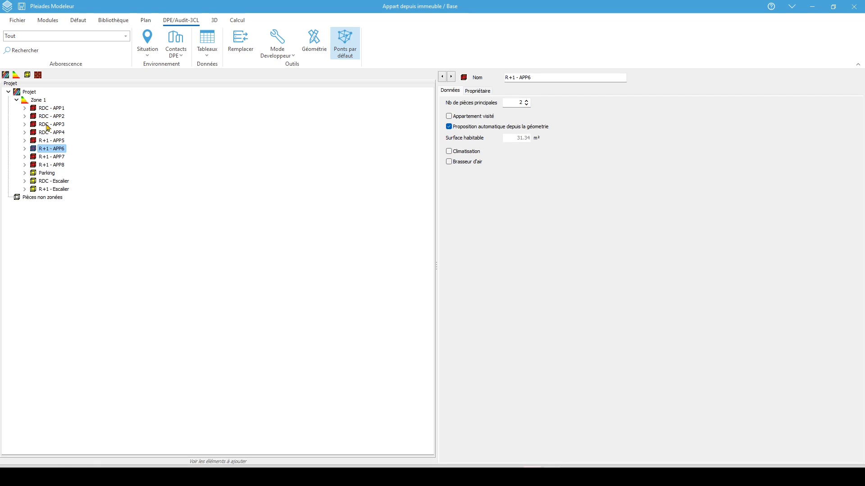
# Set Zone 1's ventilation type to Vmc sf auto réglable avant 1982.
pyautogui.click(39, 102)
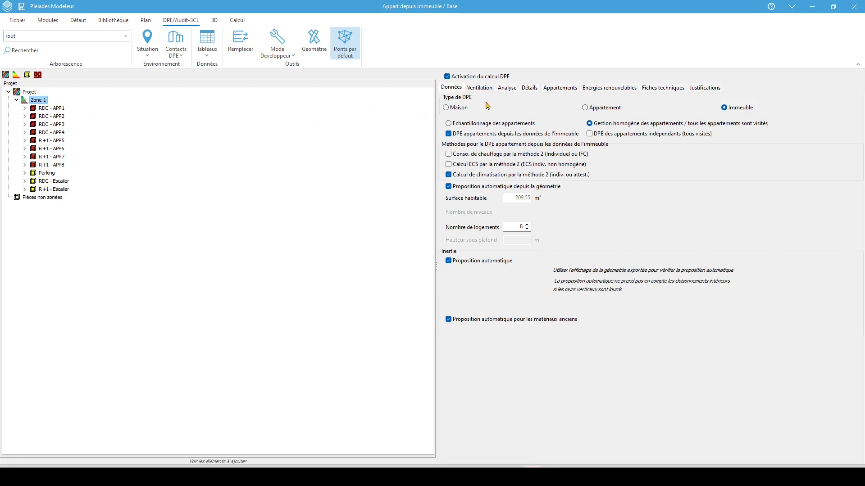
pyautogui.click(482, 88)
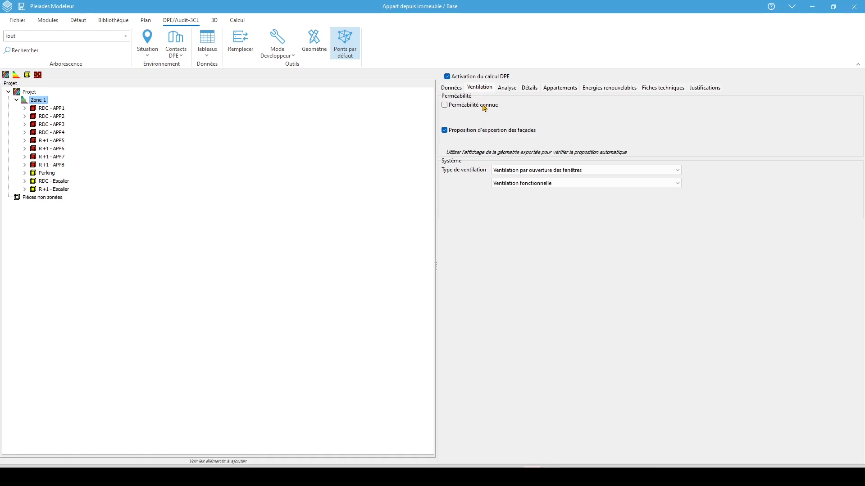
pyautogui.click(535, 170)
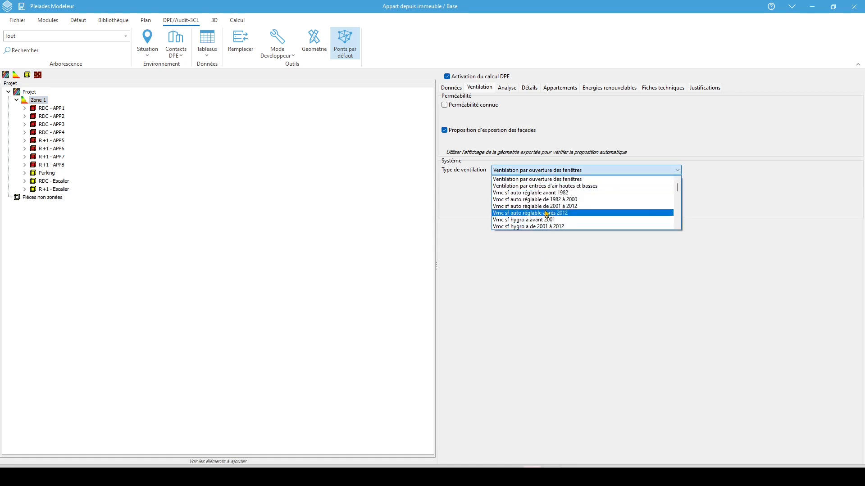
pyautogui.click(550, 194)
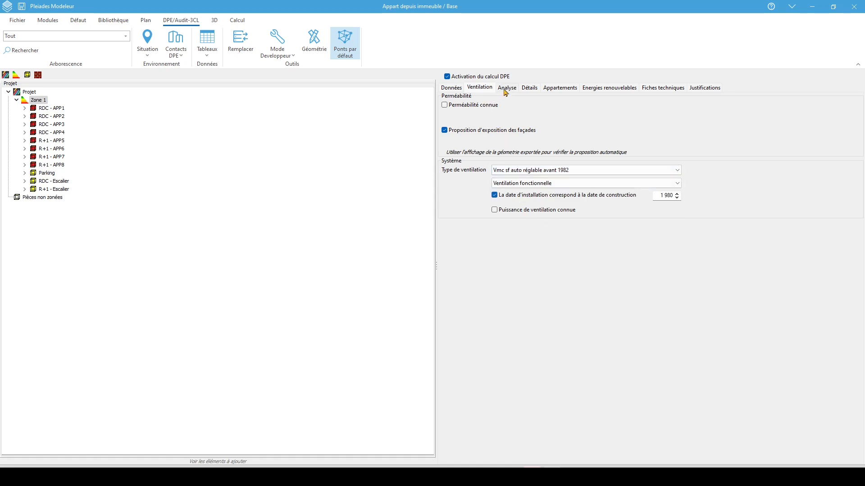
# Review Zone 1's details, apartments table, renewable energies, technical sheets, justifications and general DPE data.
pyautogui.click(534, 90)
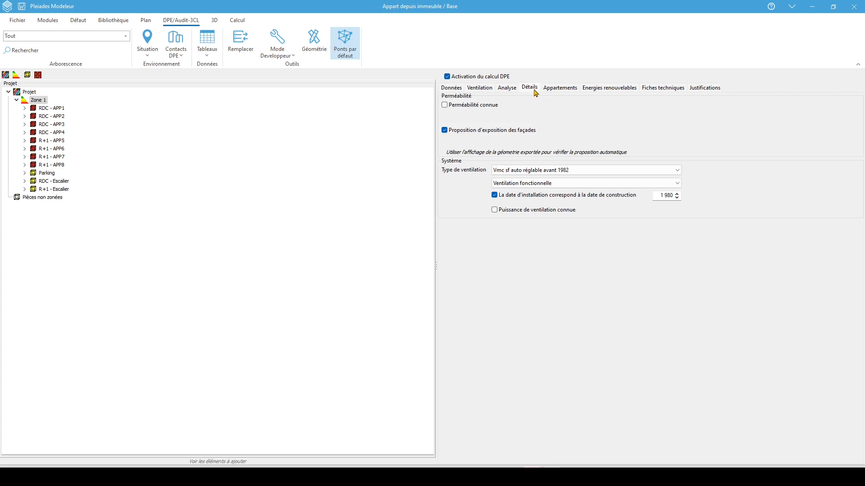
pyautogui.click(562, 91)
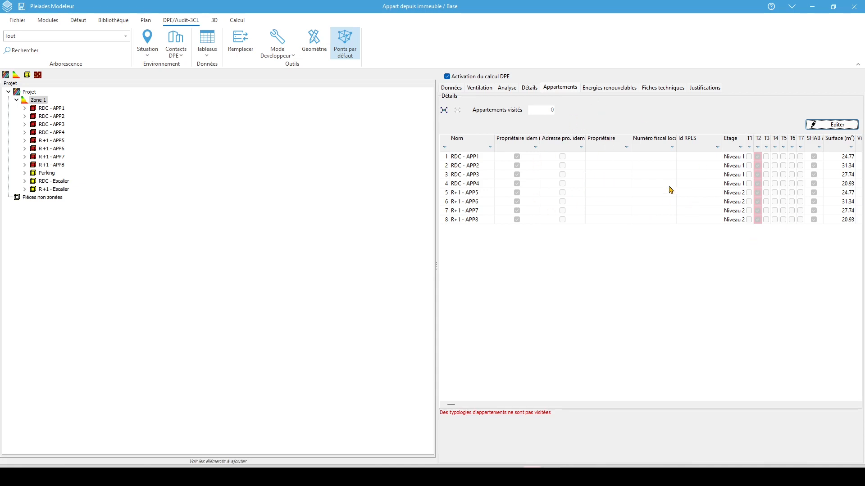
pyautogui.click(629, 90)
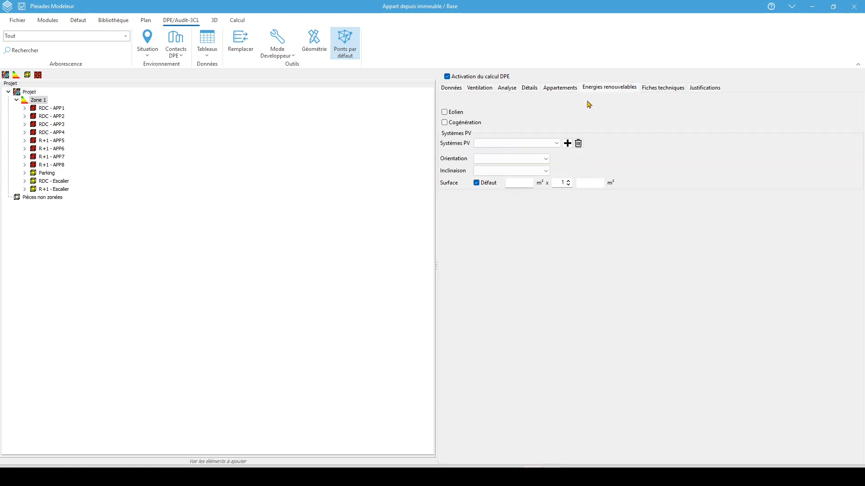
pyautogui.click(662, 88)
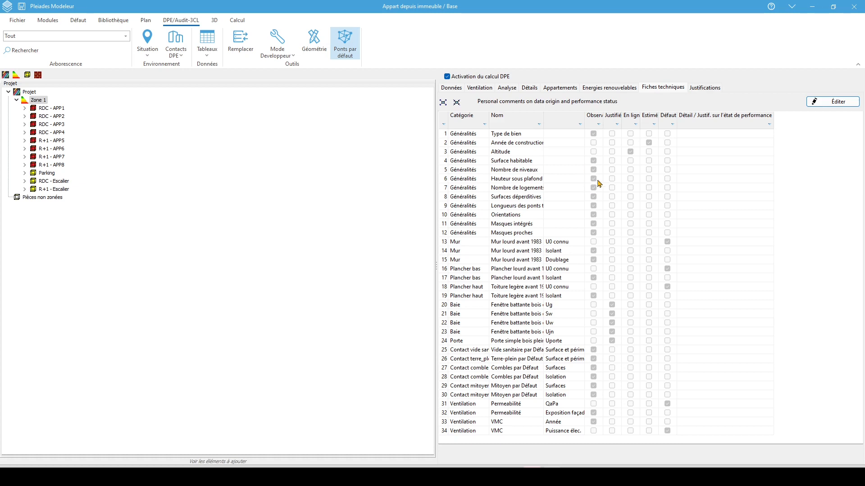
pyautogui.click(699, 90)
pyautogui.click(451, 89)
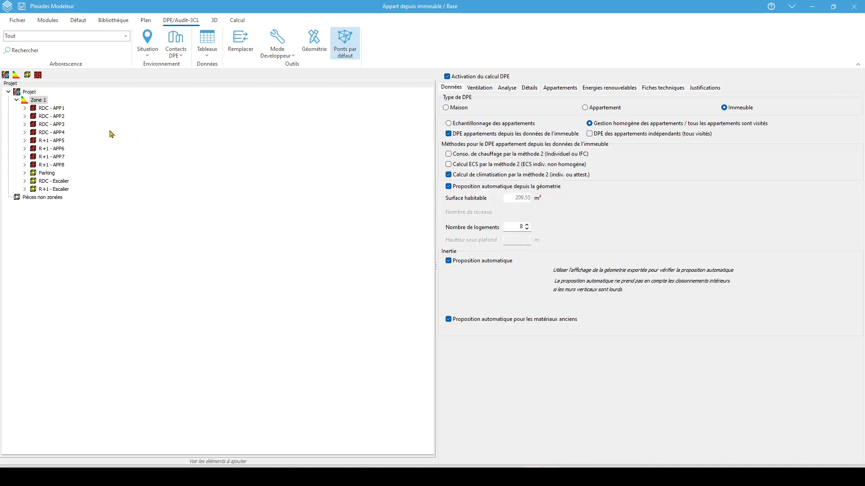
# Add two non-solar buffer spaces (espaces tampons) to the project.
pyautogui.click(29, 92)
pyautogui.rightClick(29, 92)
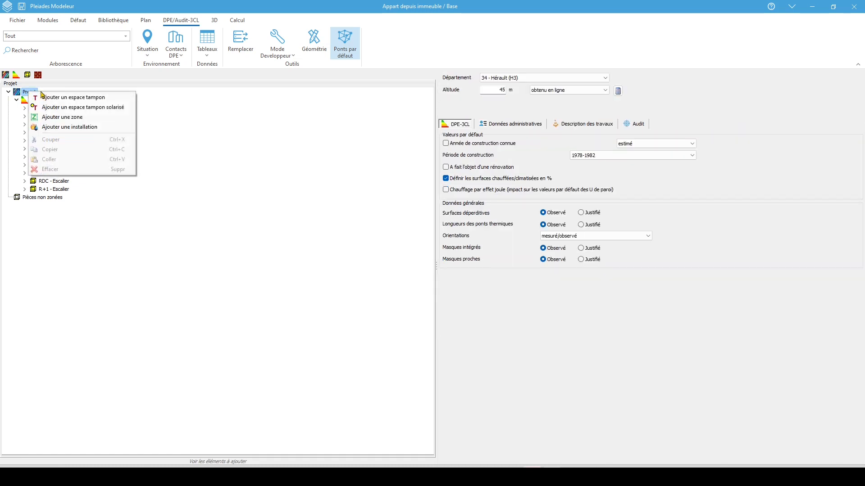
pyautogui.click(75, 95)
pyautogui.rightClick(30, 93)
pyautogui.click(68, 95)
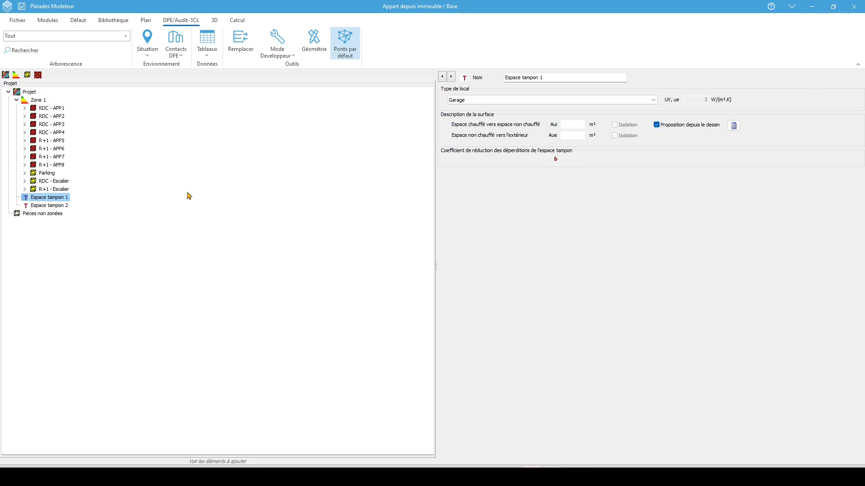
# Rename the first buffer space as Parking and the second as Escalier.
pyautogui.click(551, 79)
pyautogui.write('Parking')
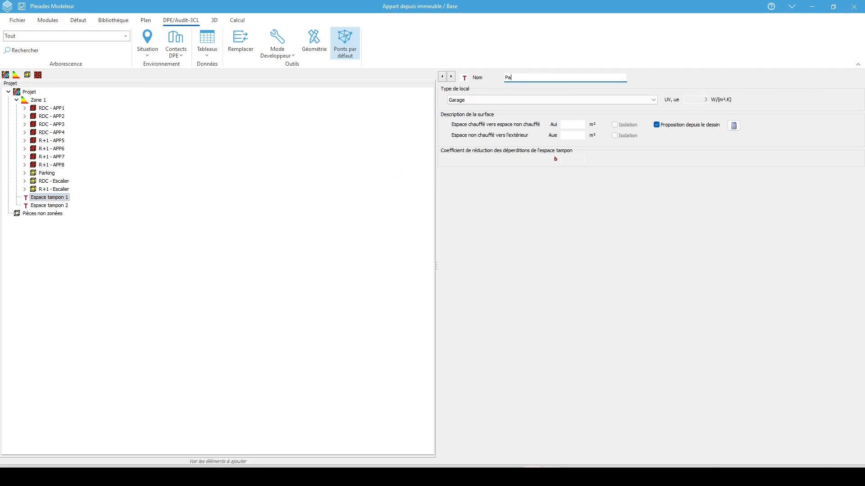
pyautogui.click(48, 207)
pyautogui.click(558, 79)
pyautogui.write('Escalier')
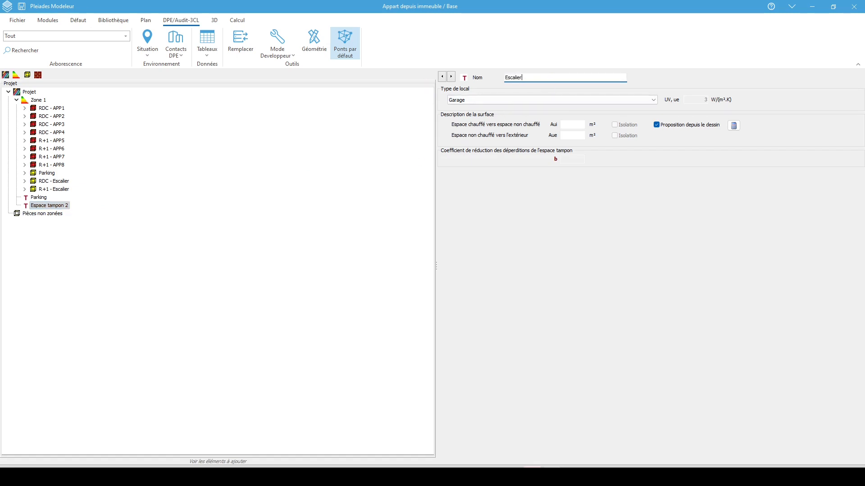
# Set the Escalier buffer space's type to Circulation avec ouverture directe sur l'extérieur, and Parking's to Garage.
pyautogui.click(506, 103)
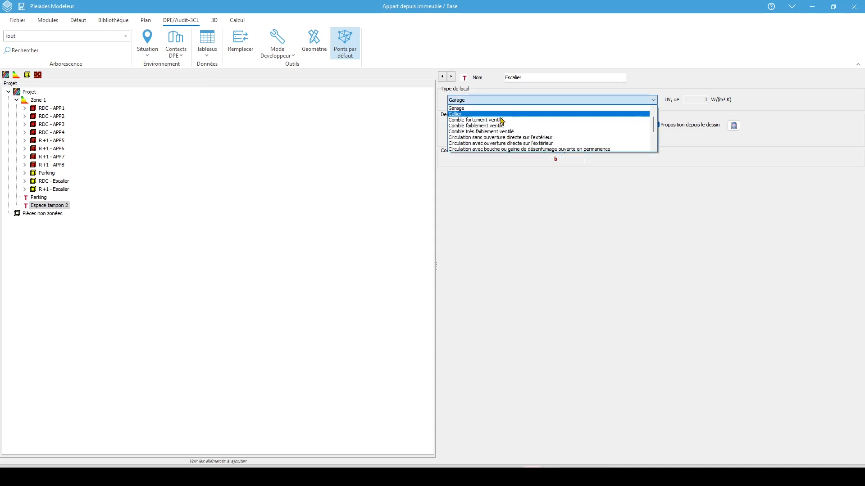
pyautogui.click(499, 143)
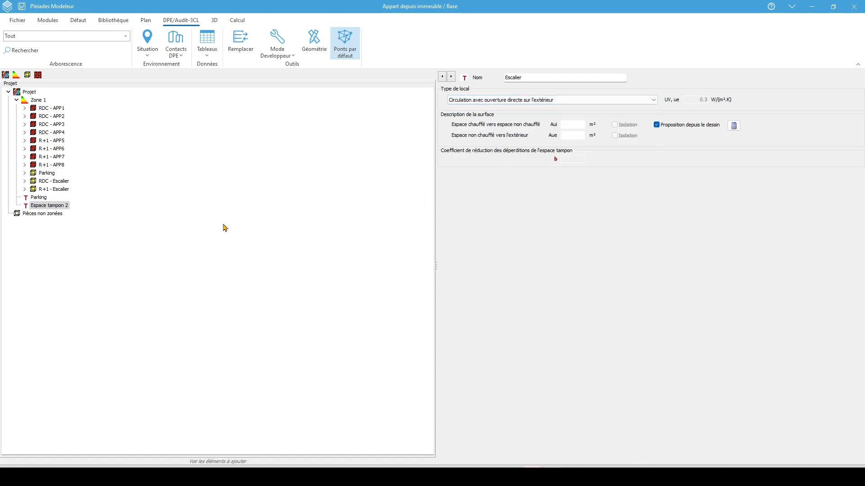
pyautogui.click(39, 199)
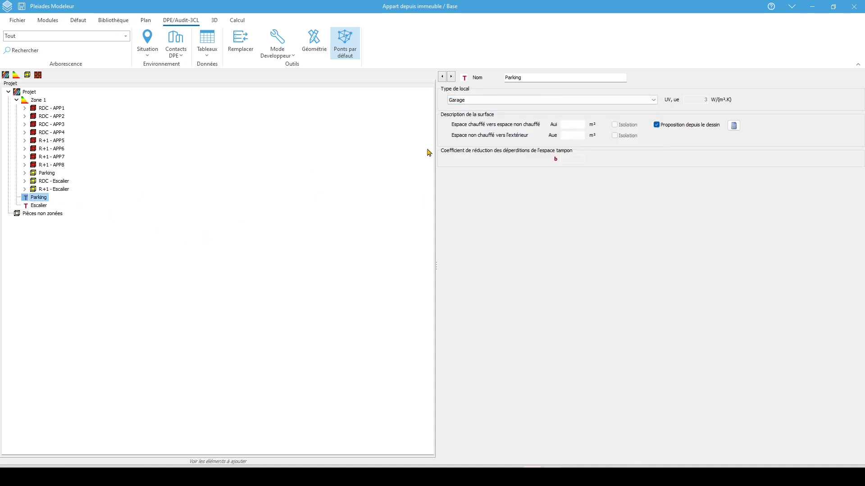
pyautogui.click(474, 100)
pyautogui.click(474, 107)
pyautogui.click(200, 219)
pyautogui.click(733, 126)
pyautogui.click(92, 194)
# Examine the DPE-3CL properties of the default external wall among the project defaults, and return to the DPE tree unchanged.
pyautogui.click(79, 20)
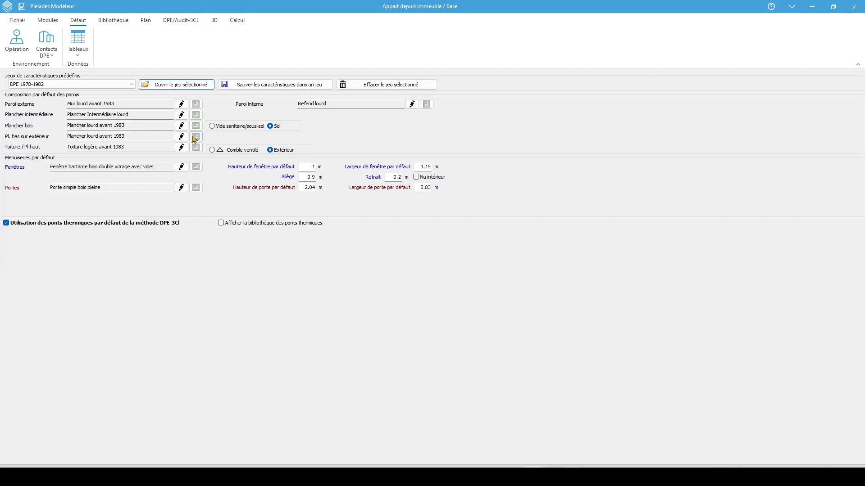
pyautogui.click(184, 107)
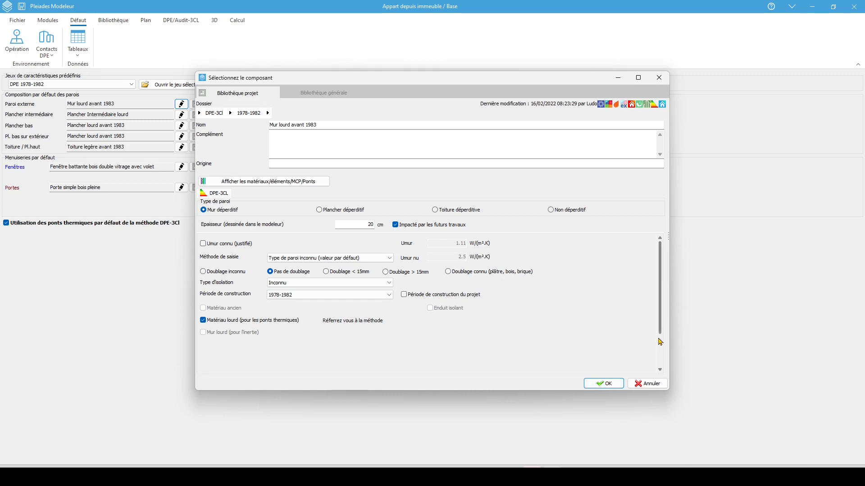
pyautogui.click(647, 383)
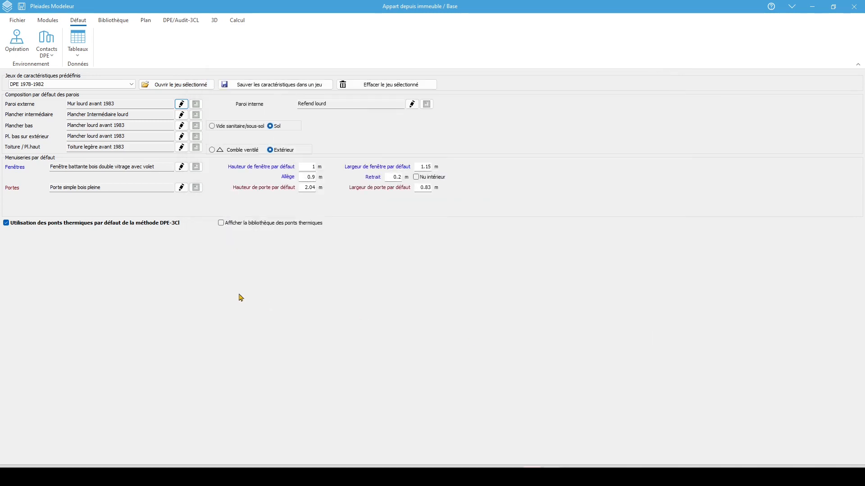
pyautogui.click(176, 23)
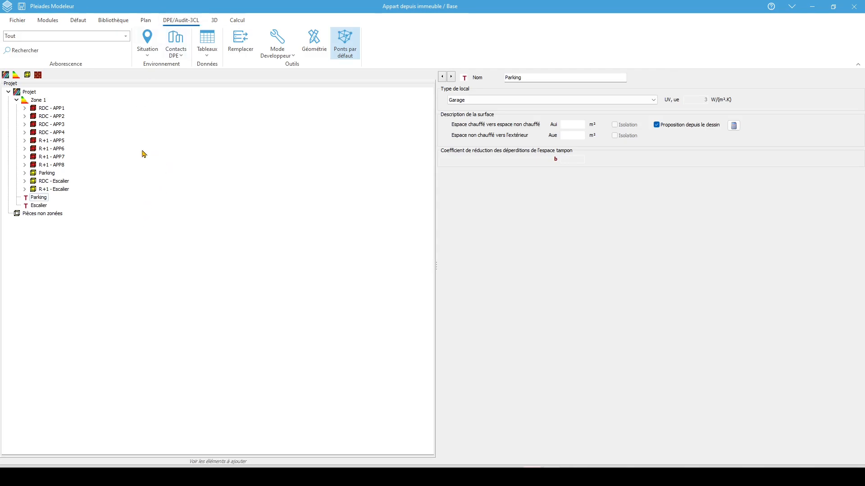
# Move the Parking room and both Escalier rooms into their matching buffer spaces, and calculate Parking's surfaces from the drawing.
pyautogui.click(43, 174)
pyautogui.moveTo(43, 201); pyautogui.dragTo(38, 197)
pyautogui.keyDown('shift'); pyautogui.click(54, 181); pyautogui.keyUp('shift')
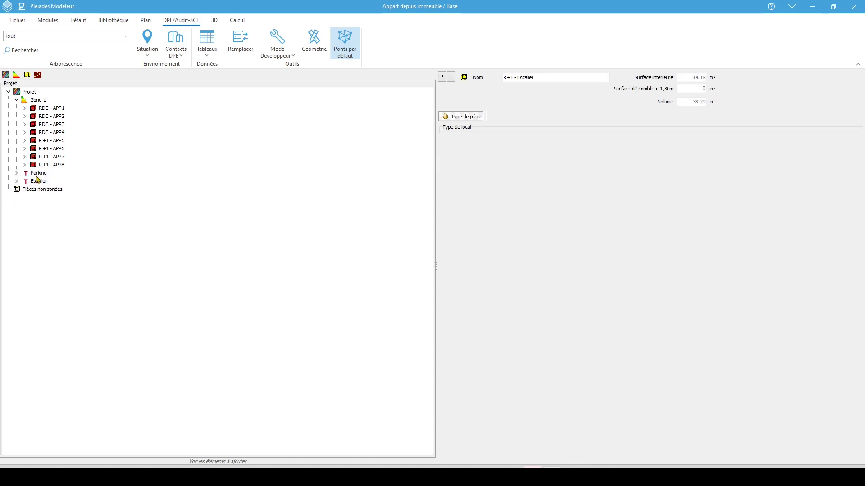
pyautogui.click(38, 174)
pyautogui.click(734, 126)
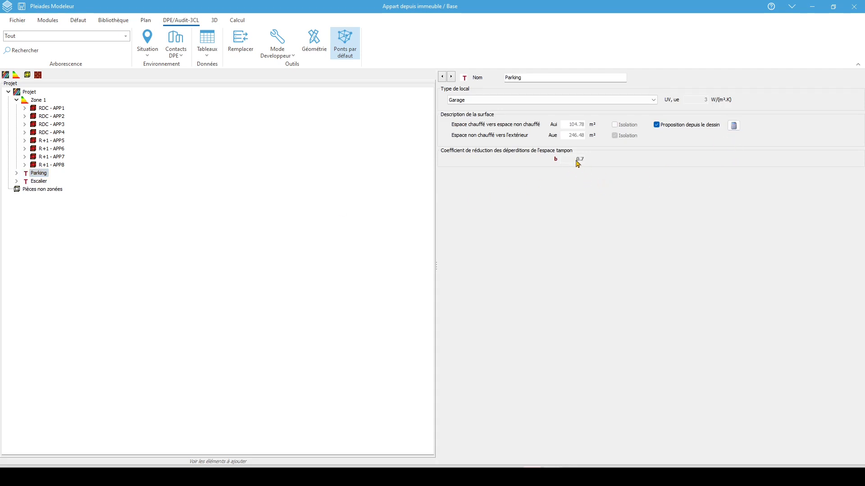
# Add an installation to the project with type Installation de chauffage collectif avec Base + appoint individuel, serving 2 levels.
pyautogui.click(30, 92)
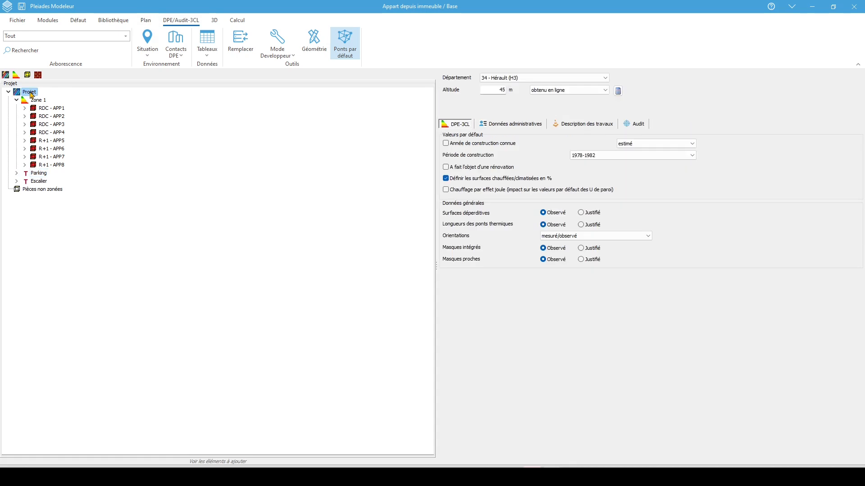
pyautogui.rightClick(32, 95)
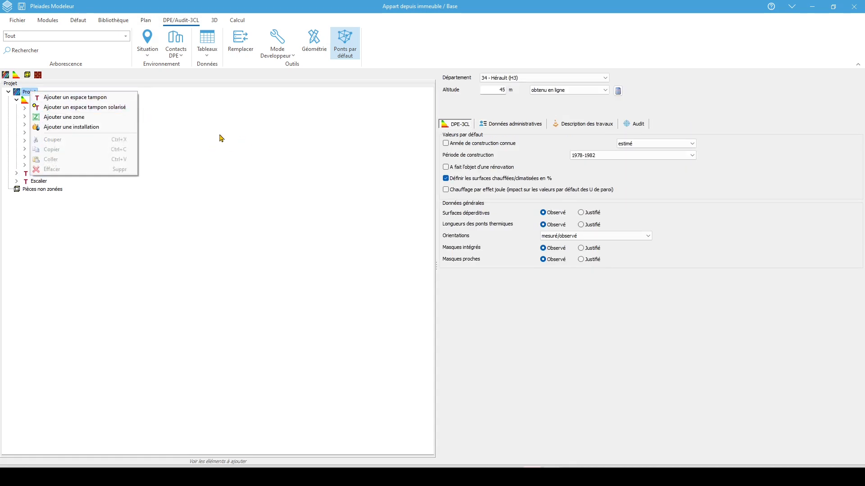
pyautogui.click(106, 131)
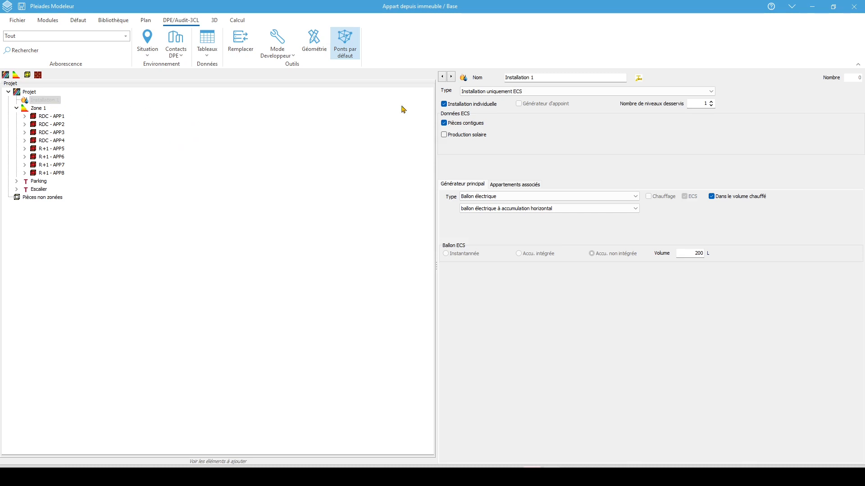
pyautogui.click(489, 92)
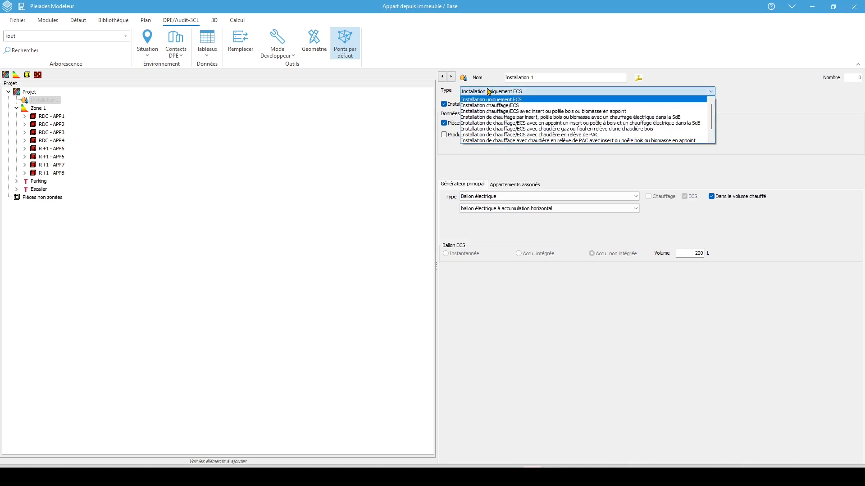
pyautogui.click(509, 106)
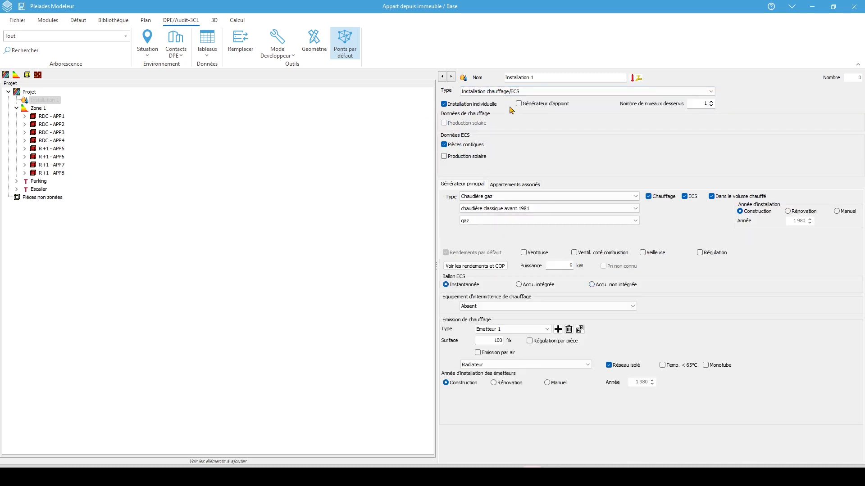
pyautogui.click(514, 94)
pyautogui.scroll(-3, 554, 135)
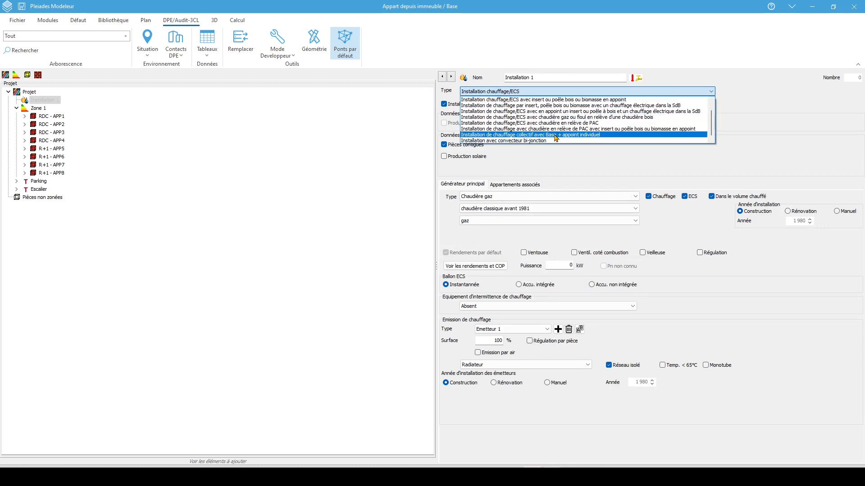
pyautogui.click(544, 135)
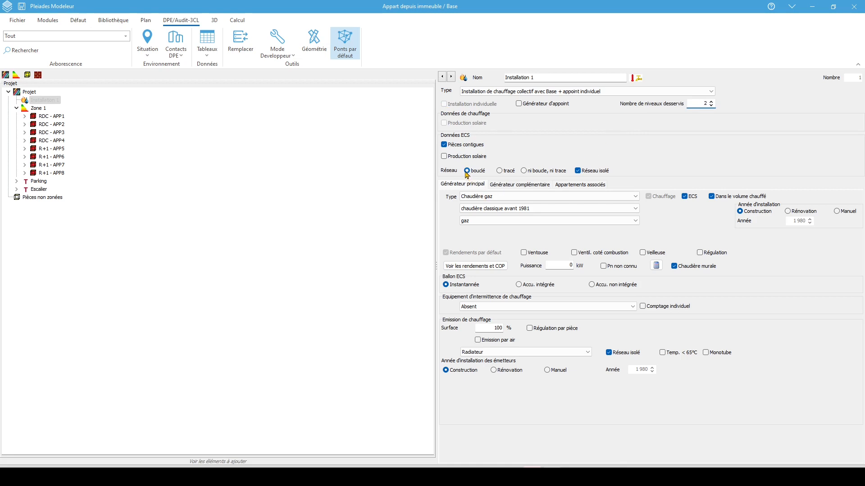
# Disable Pièces contiguës and Réseau isolé in the installation's ECS data, and keep gaz as the main generator's fuel.
pyautogui.click(596, 171)
pyautogui.click(500, 221)
pyautogui.click(500, 221)
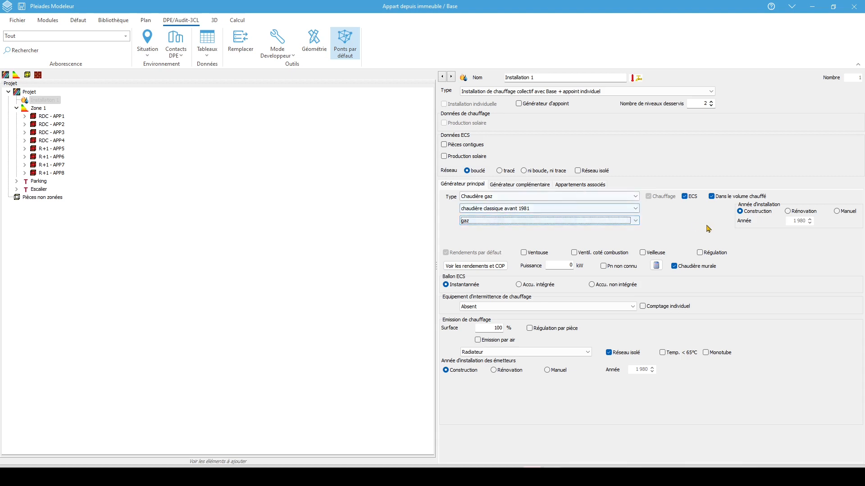
# Set the complementary generator to Effet Joule direct, intermittence Par pièce avec minimum de température, and emitter Convecteur électrique nfc, nf** et nf***.
pyautogui.click(526, 186)
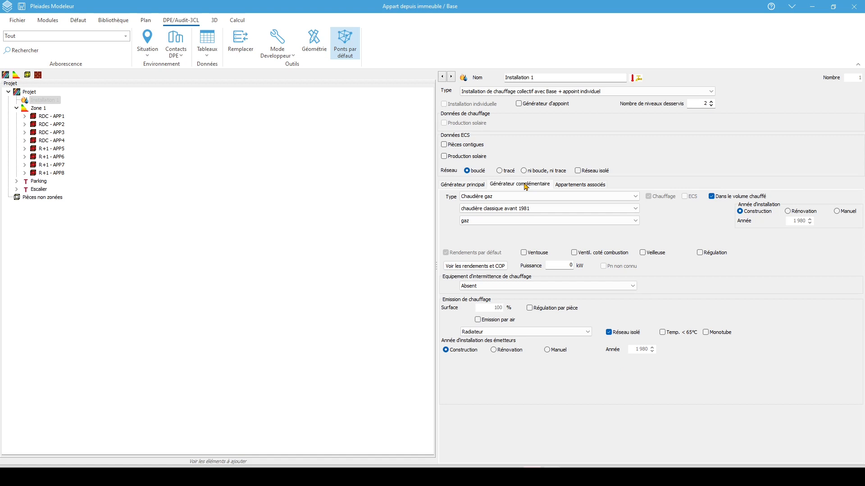
pyautogui.click(511, 197)
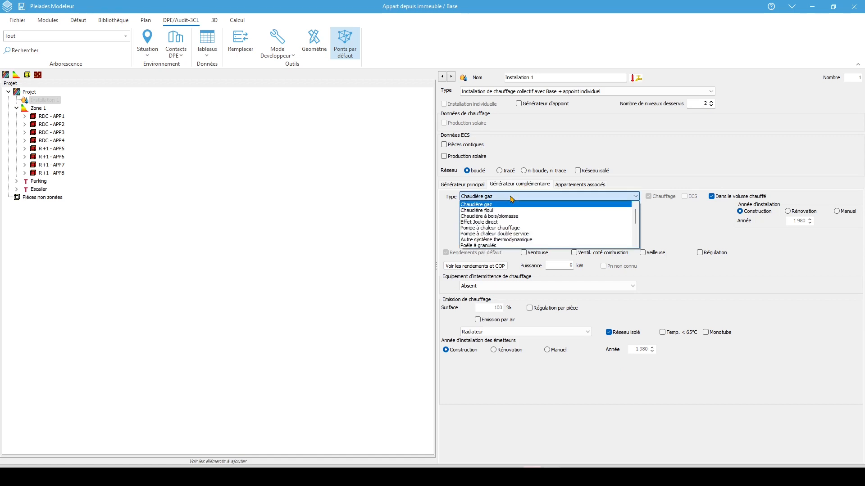
pyautogui.click(503, 223)
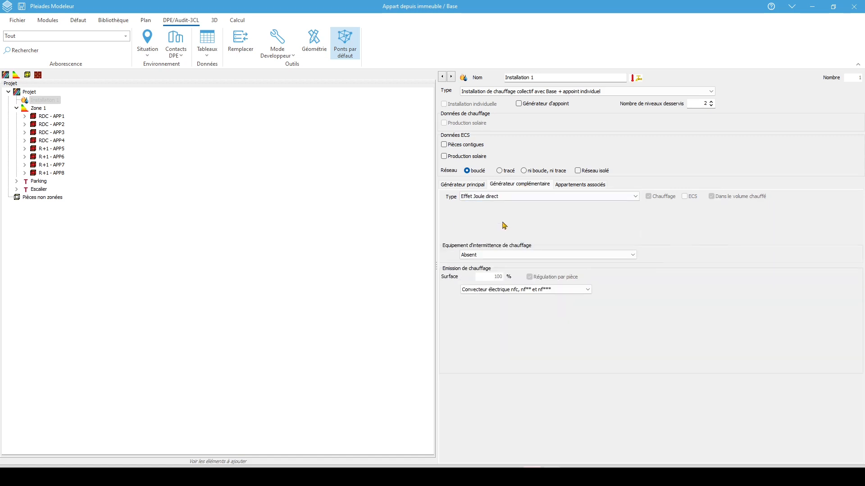
pyautogui.click(498, 255)
pyautogui.click(536, 274)
pyautogui.click(537, 289)
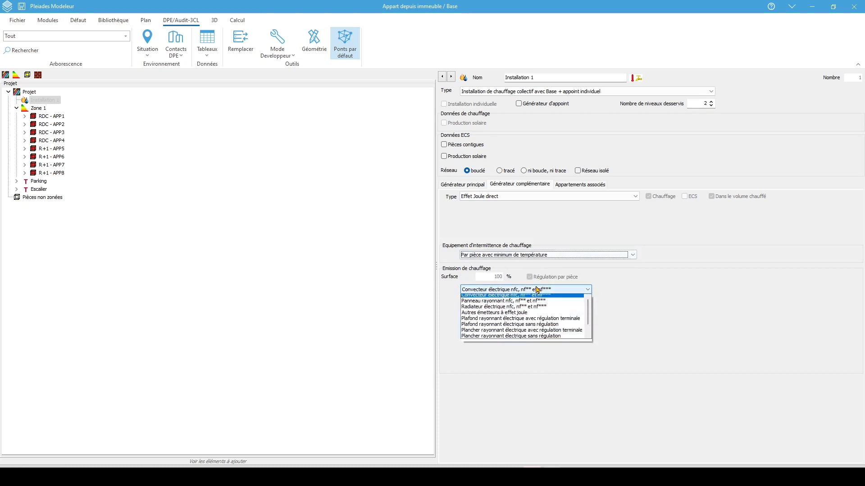
pyautogui.click(516, 299)
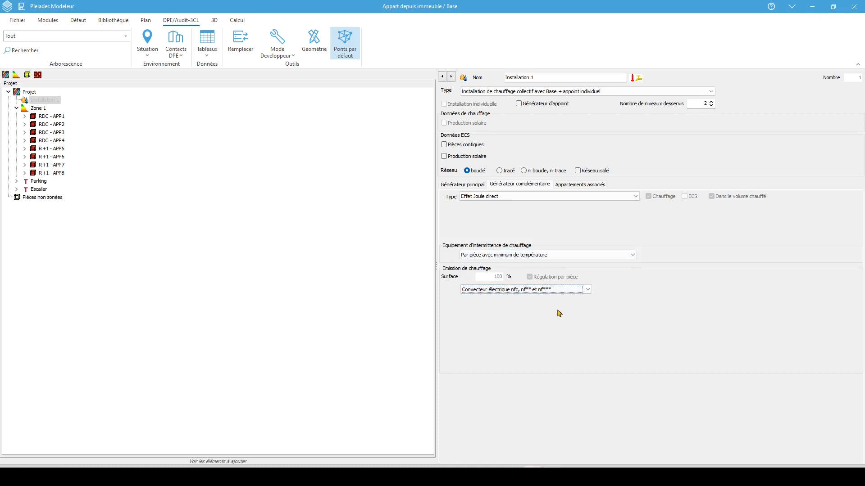
# For the main generator, keep heating intermittence Absent and the Radiateur emitter, and disable Réseau isolé in the heating emission settings.
pyautogui.click(476, 185)
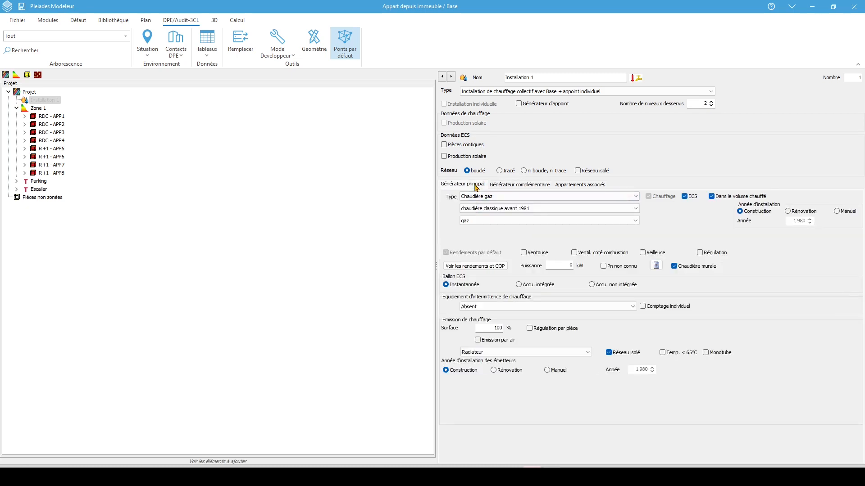
pyautogui.click(538, 307)
pyautogui.click(539, 310)
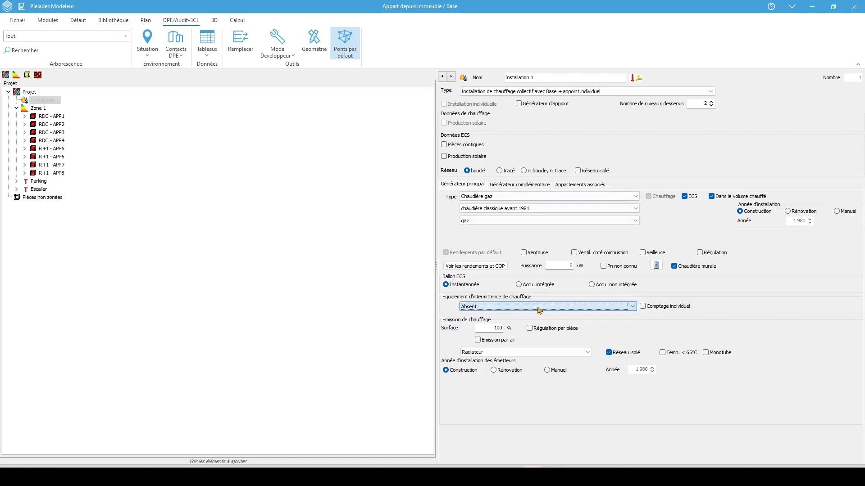
pyautogui.click(623, 355)
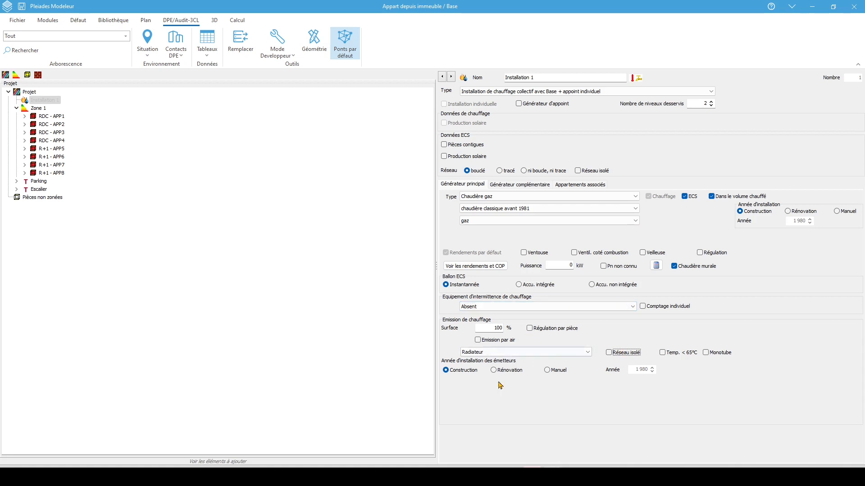
pyautogui.click(497, 358)
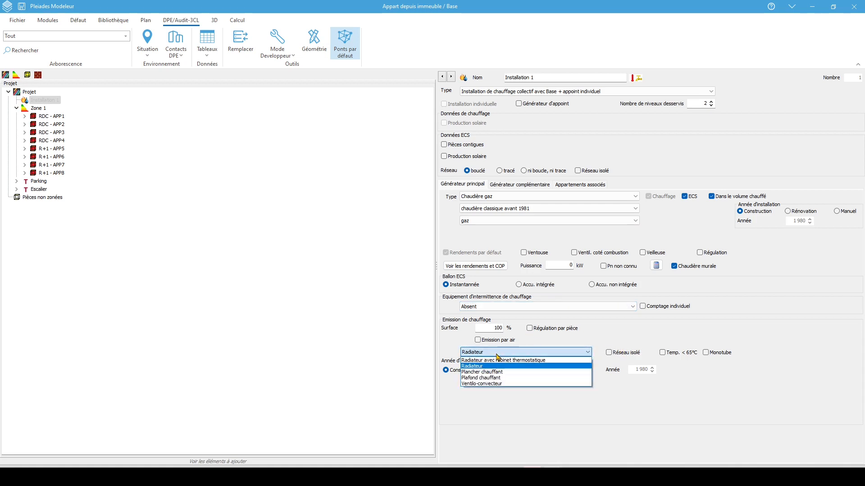
pyautogui.click(498, 357)
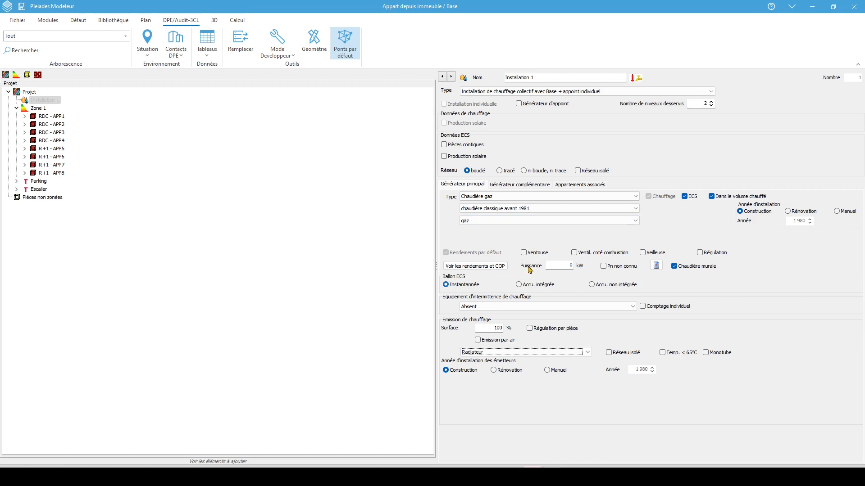
# Set the main gas boiler's power to 50 kW and disable Chaudière murale.
pyautogui.click(567, 266)
pyautogui.write('50')
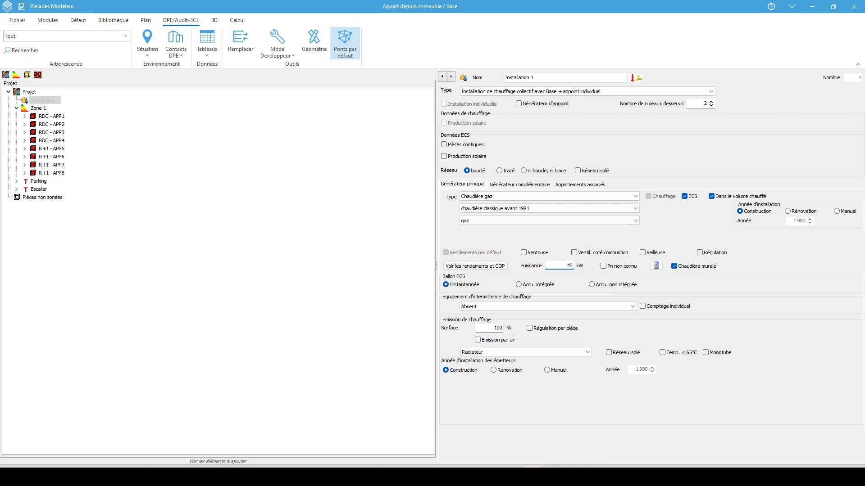
pyautogui.click(700, 268)
# Associate all the RDC and R+1 apartments with Installation 1.
pyautogui.click(525, 186)
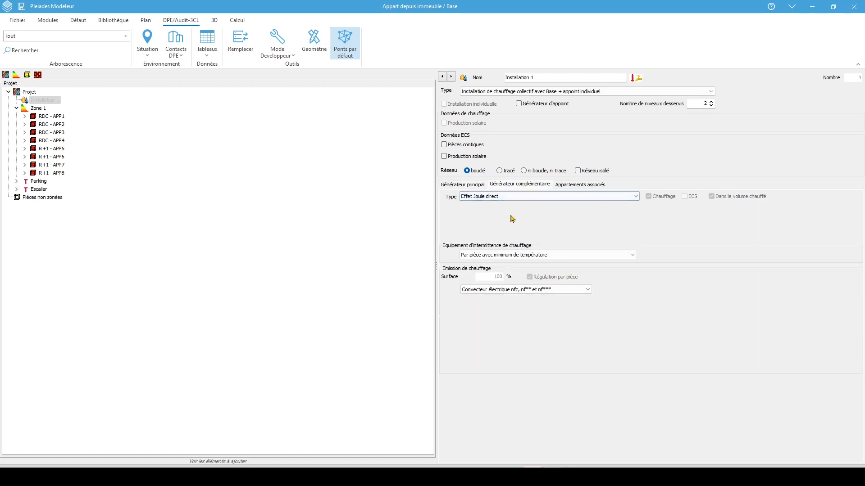
pyautogui.click(576, 188)
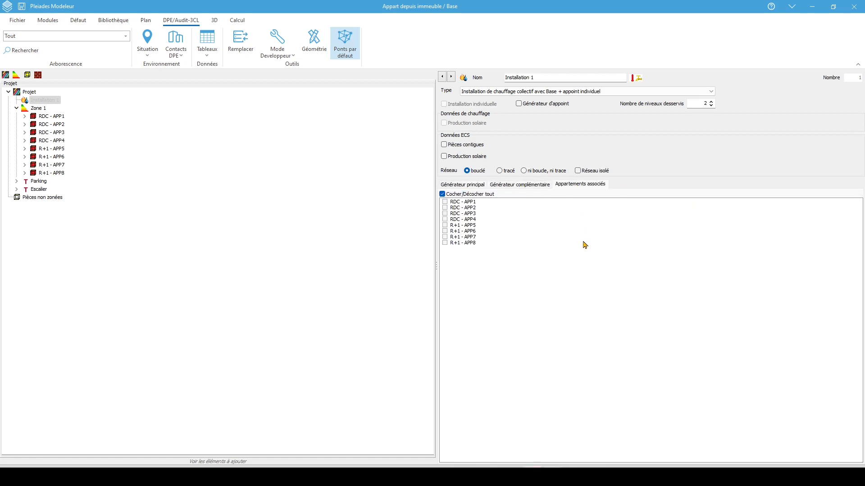
pyautogui.click(443, 194)
pyautogui.click(462, 184)
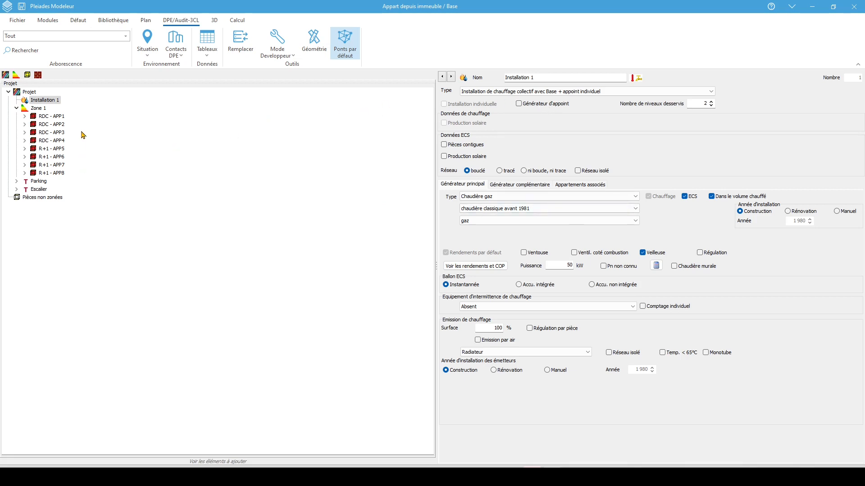
# Review the data of several apartments, the owner settings of APP5 and APP4, and Zone 1's apartment list and justifications.
pyautogui.click(42, 109)
pyautogui.click(59, 117)
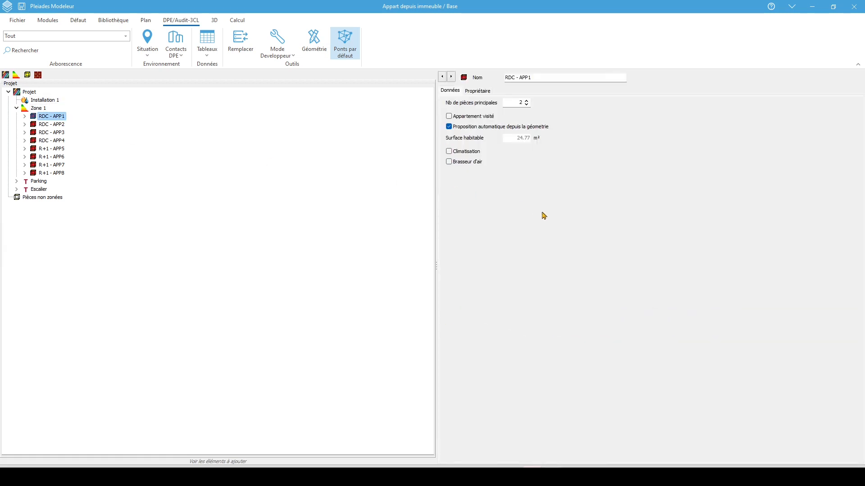
pyautogui.click(51, 134)
pyautogui.click(57, 150)
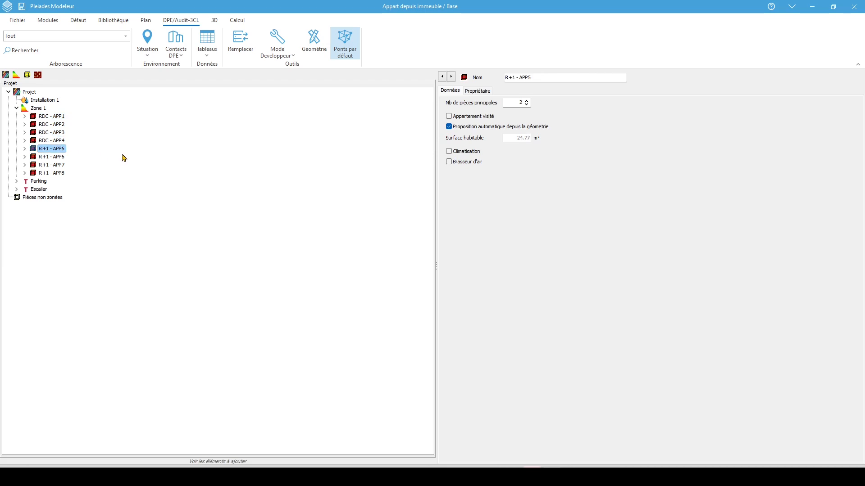
pyautogui.click(476, 92)
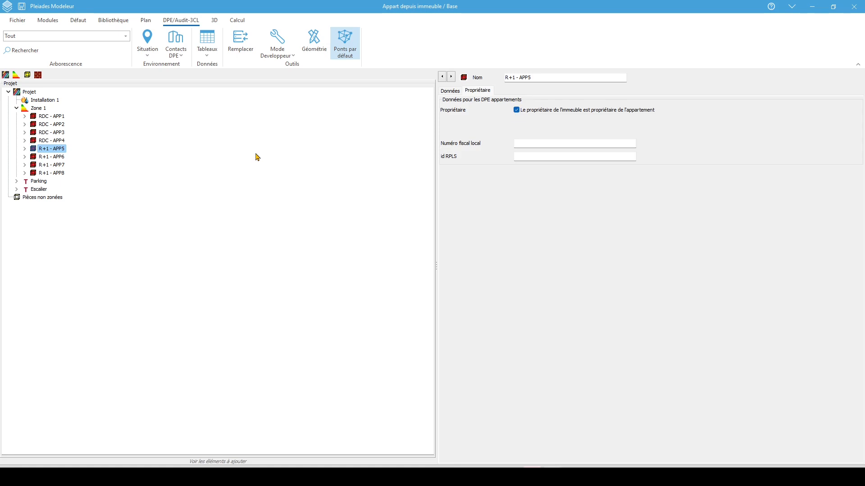
pyautogui.click(91, 143)
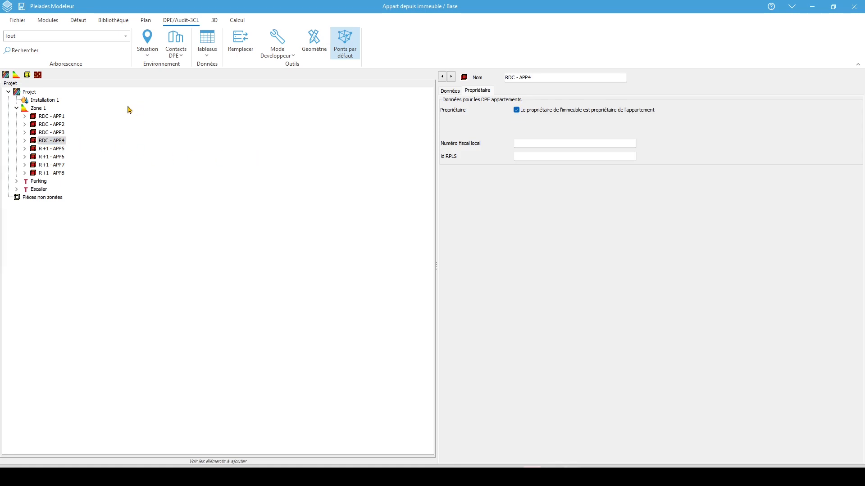
pyautogui.click(38, 108)
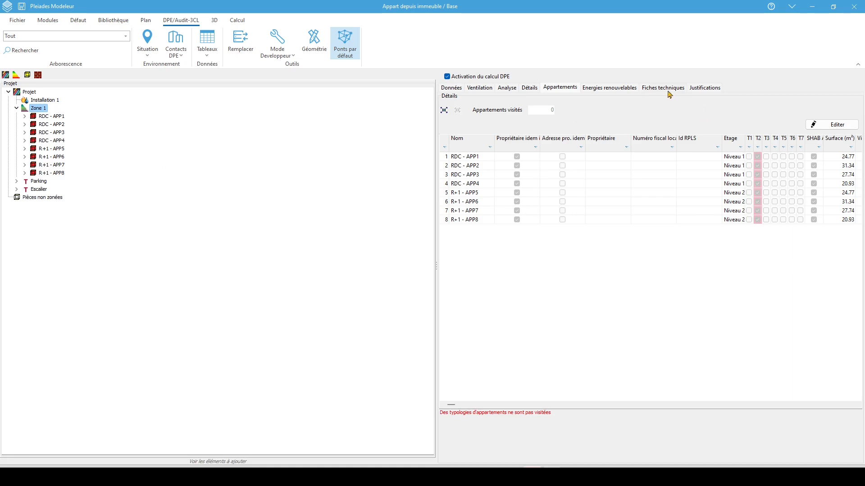
pyautogui.click(704, 89)
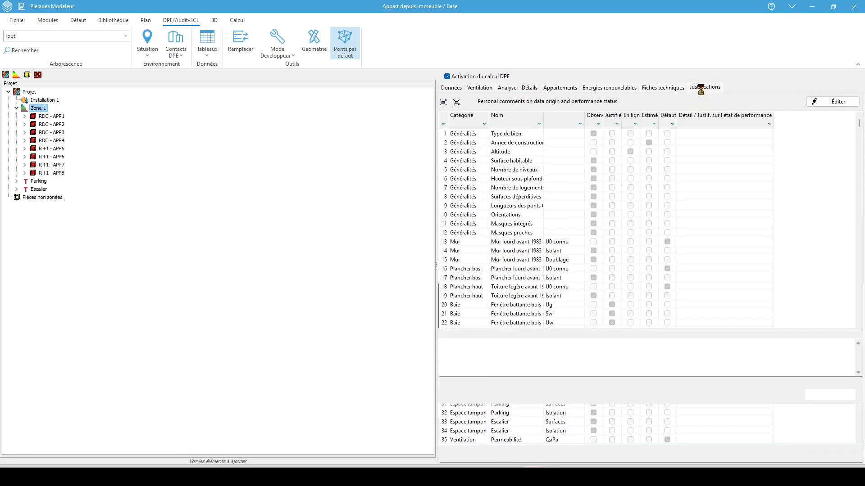
pyautogui.click(31, 94)
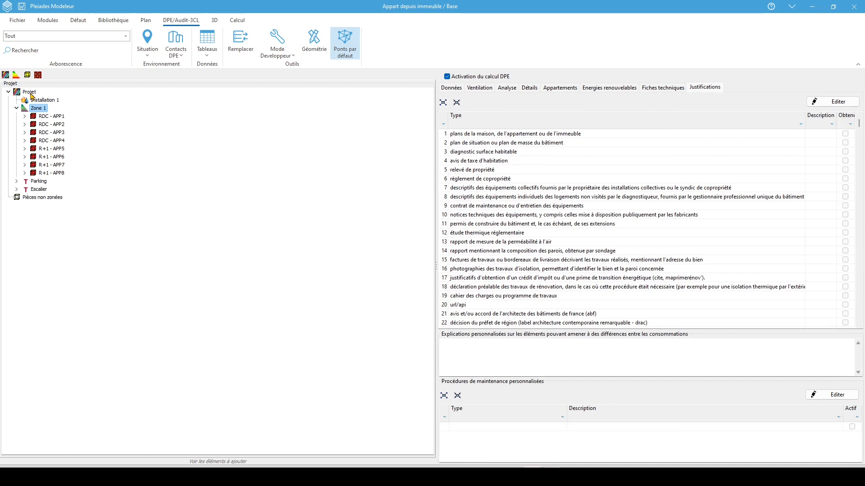
# Run the DPE/Audit 3CL calculation for the Base variant of the project Appart depuis immeuble.
pyautogui.click(237, 21)
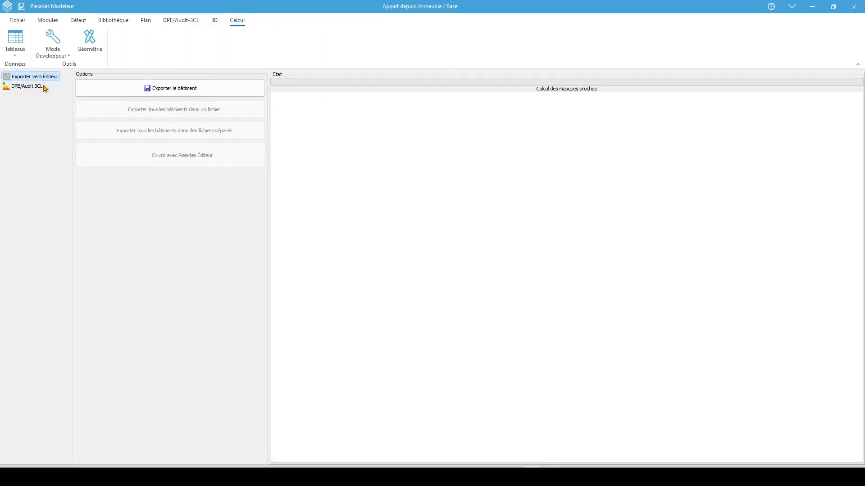
pyautogui.click(45, 87)
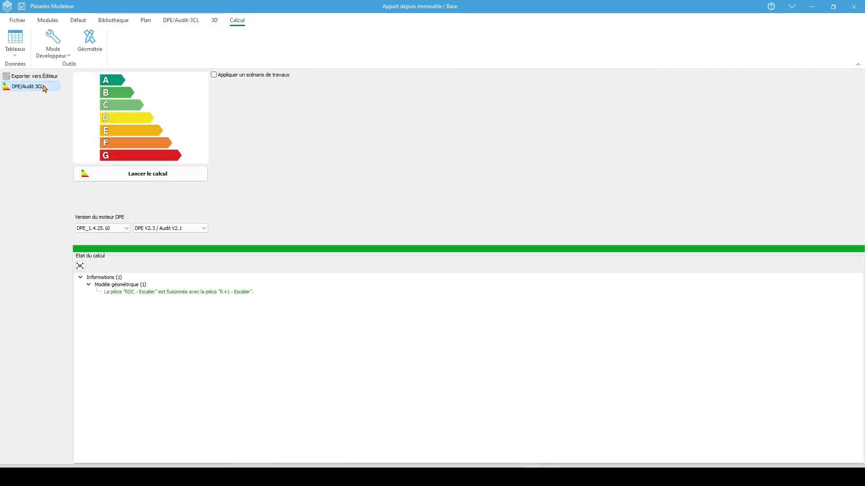
pyautogui.click(163, 177)
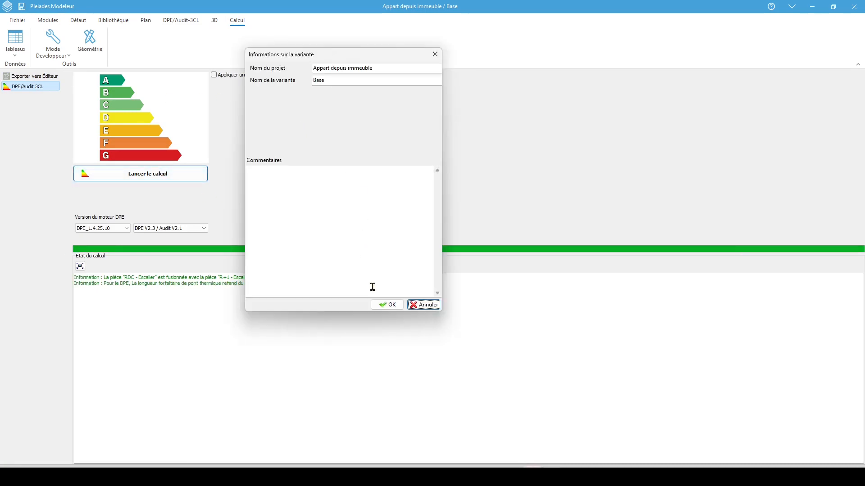
pyautogui.click(387, 305)
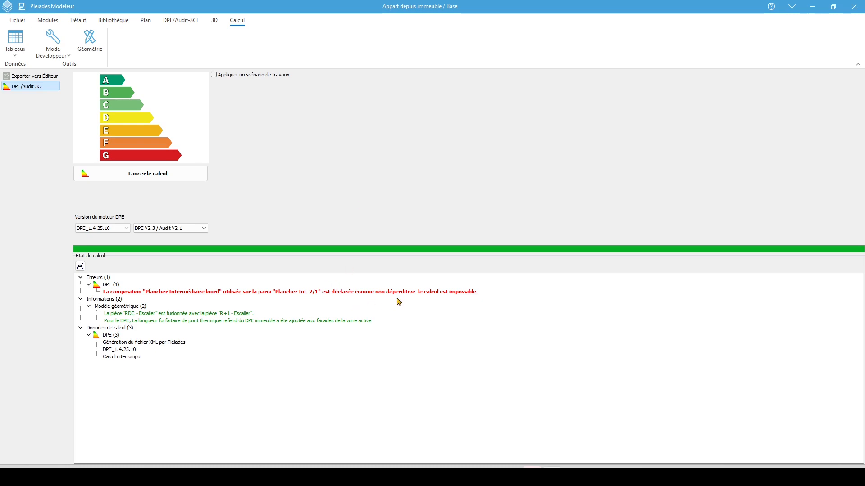
# Examine the project's default compositions and the wall and floor compositions assigned in the plans of Niveau 0, Niveau 1 and Niveau 2.
pyautogui.click(146, 20)
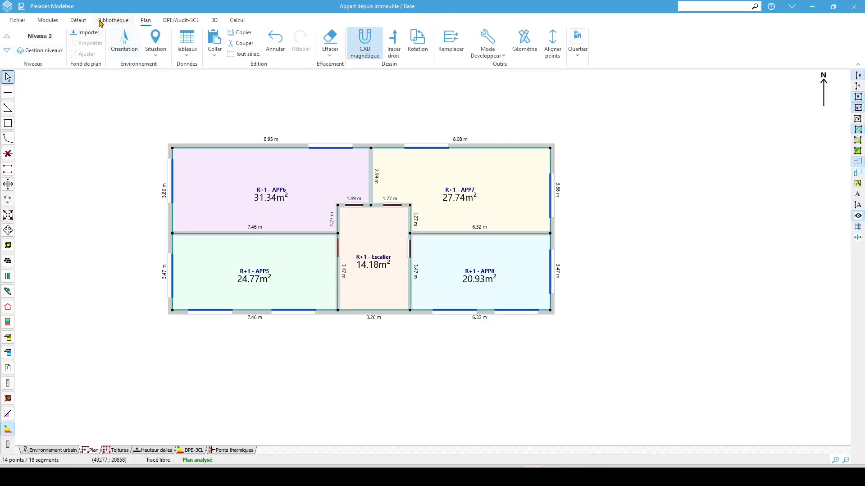
pyautogui.click(85, 21)
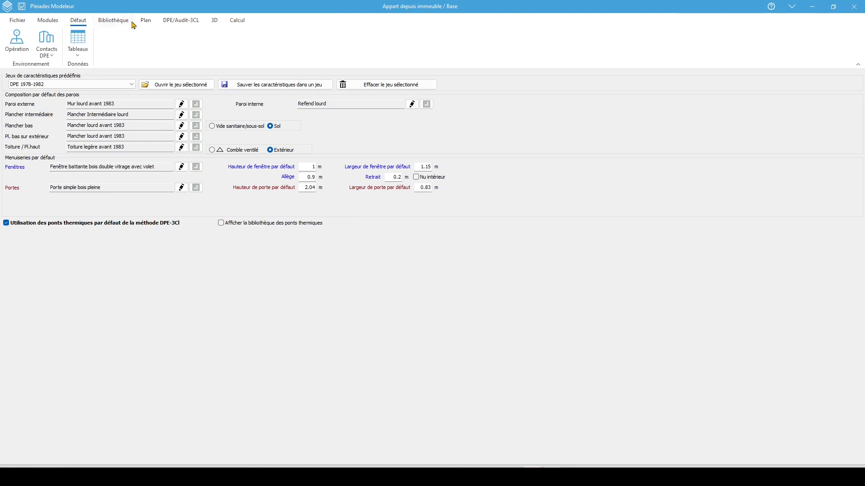
pyautogui.click(145, 20)
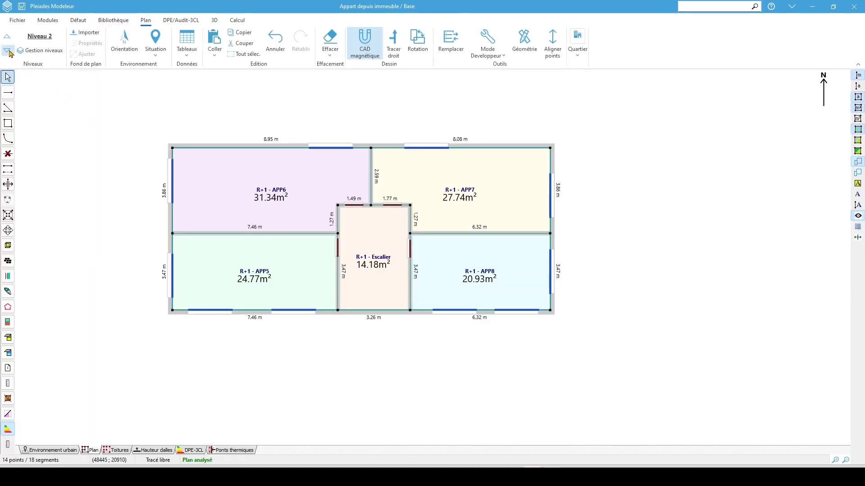
pyautogui.click(8, 51)
pyautogui.click(8, 52)
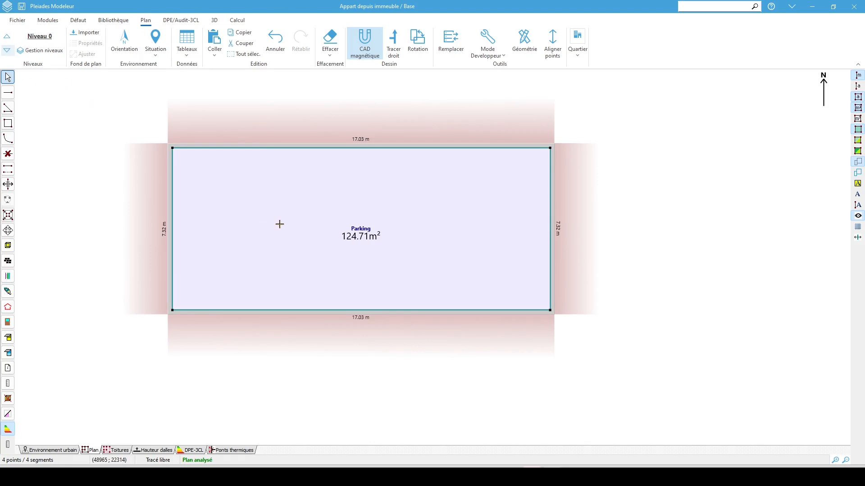
pyautogui.click(7, 36)
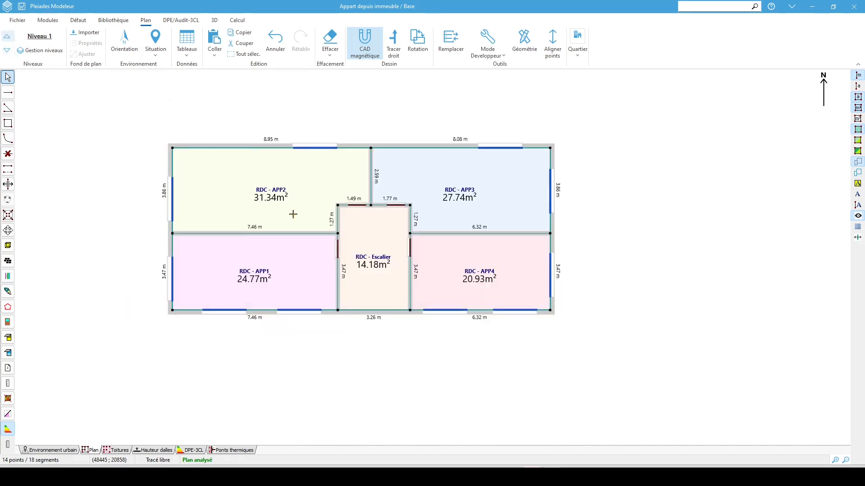
pyautogui.click(8, 276)
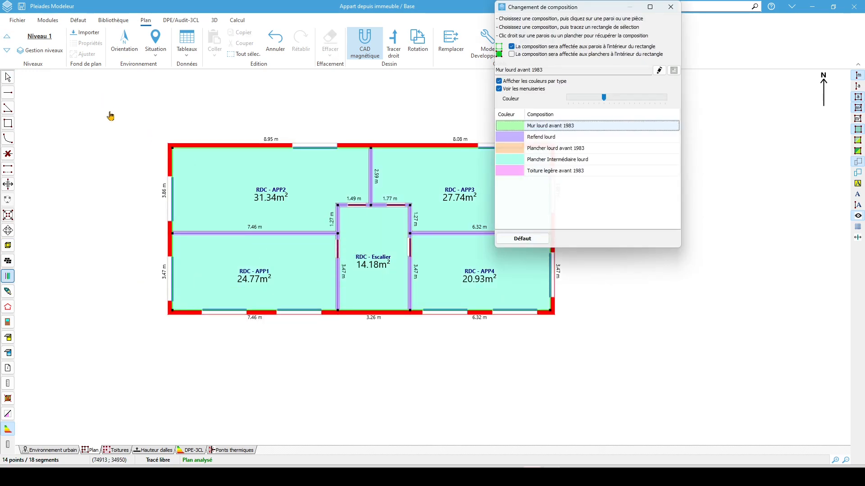
pyautogui.click(6, 51)
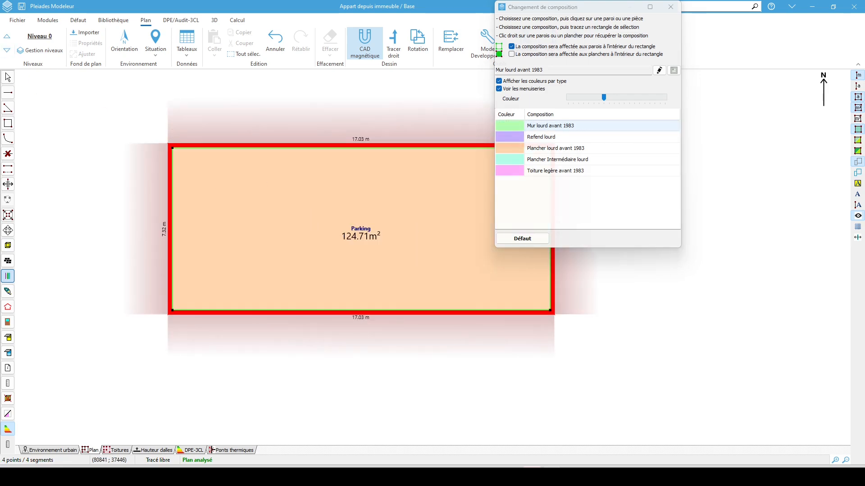
pyautogui.click(7, 36)
pyautogui.click(6, 36)
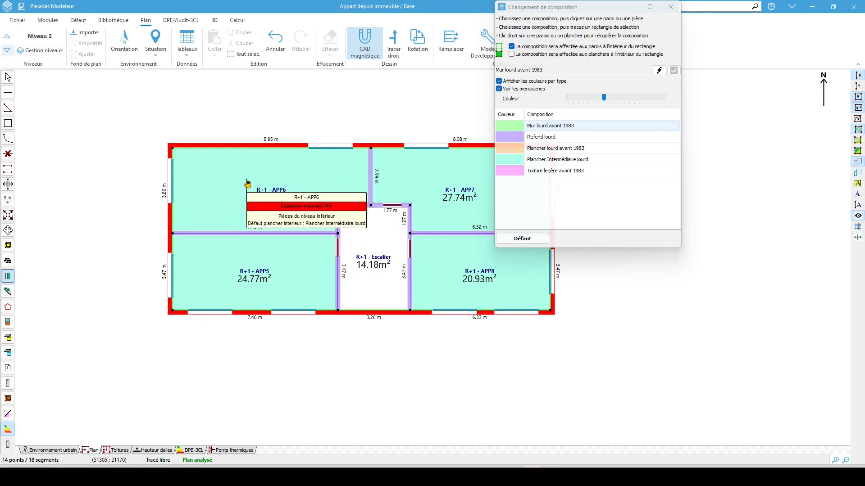
pyautogui.click(7, 50)
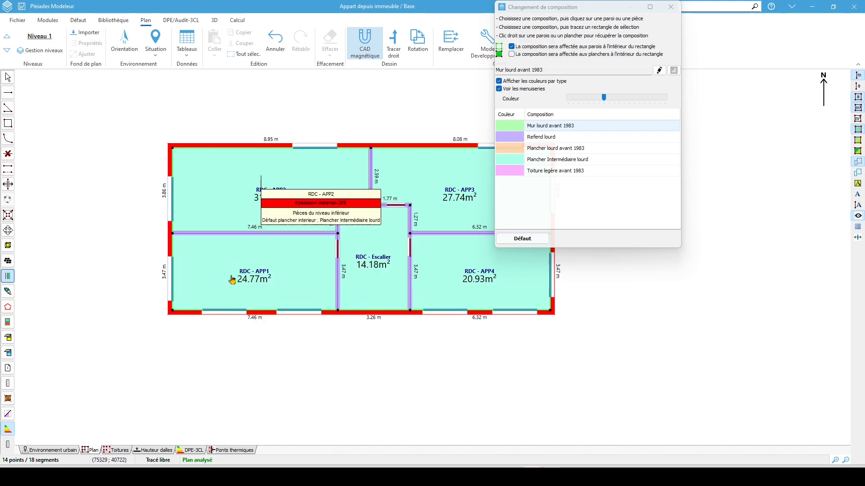
pyautogui.moveTo(585, 11); pyautogui.dragTo(639, 29)
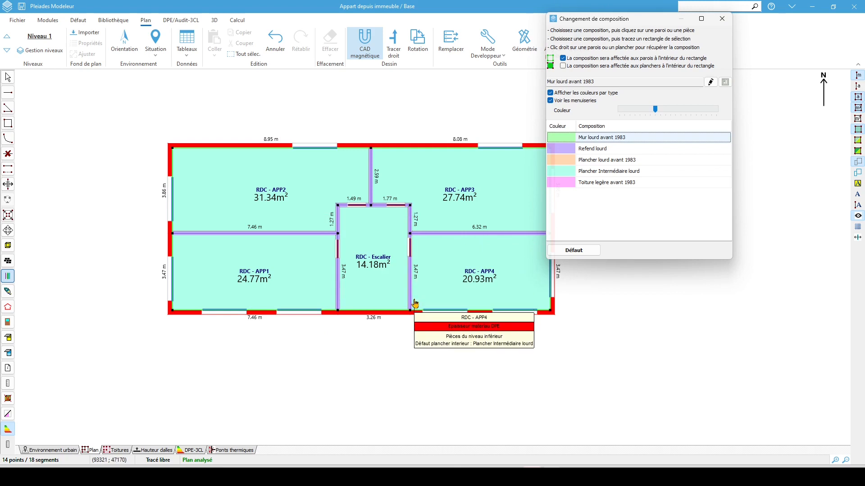
# Duplicate the project composition Plancher Intermédiaire lourd under the name Plancher Intermédiaire sur LNC.
pyautogui.click(116, 22)
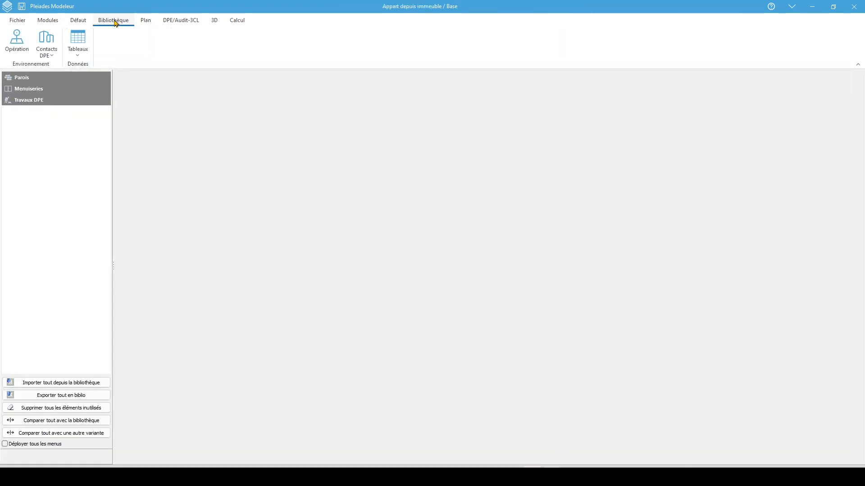
pyautogui.click(40, 81)
pyautogui.click(42, 89)
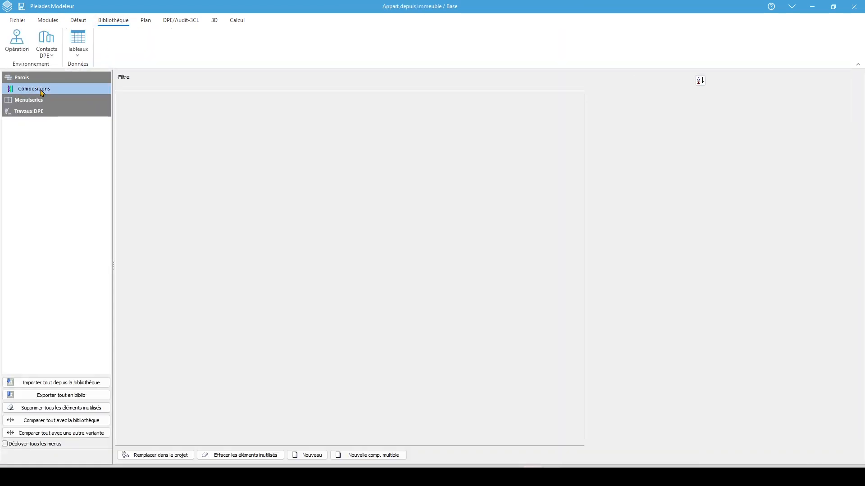
pyautogui.click(169, 119)
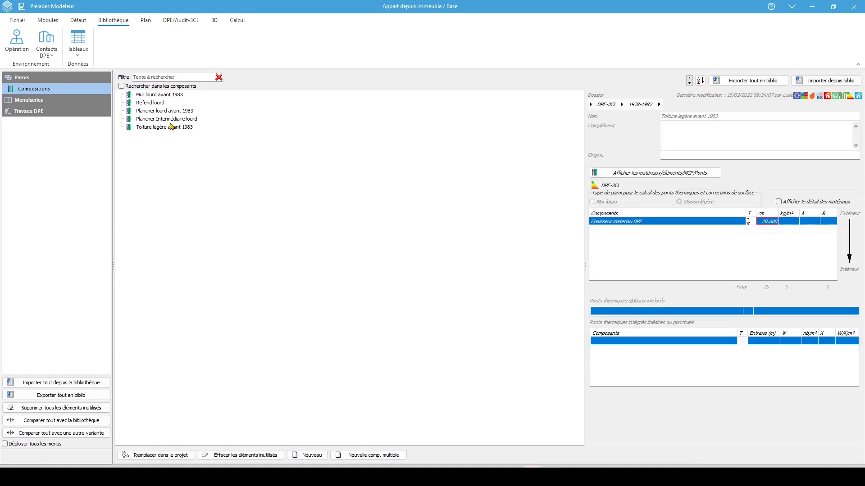
pyautogui.rightClick(169, 121)
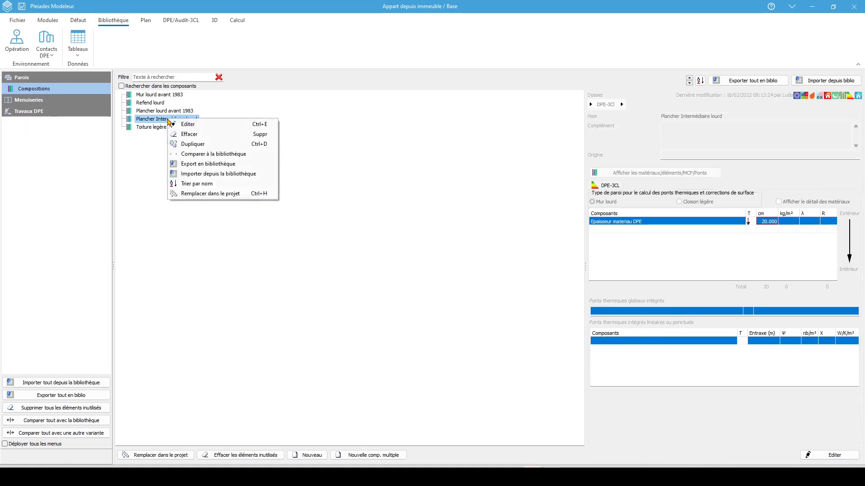
pyautogui.click(203, 145)
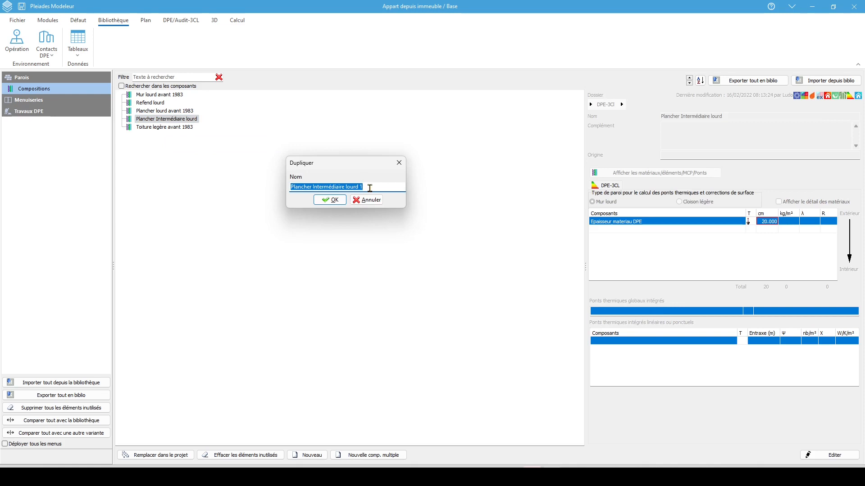
pyautogui.moveTo(370, 188); pyautogui.dragTo(349, 189)
pyautogui.write('su')
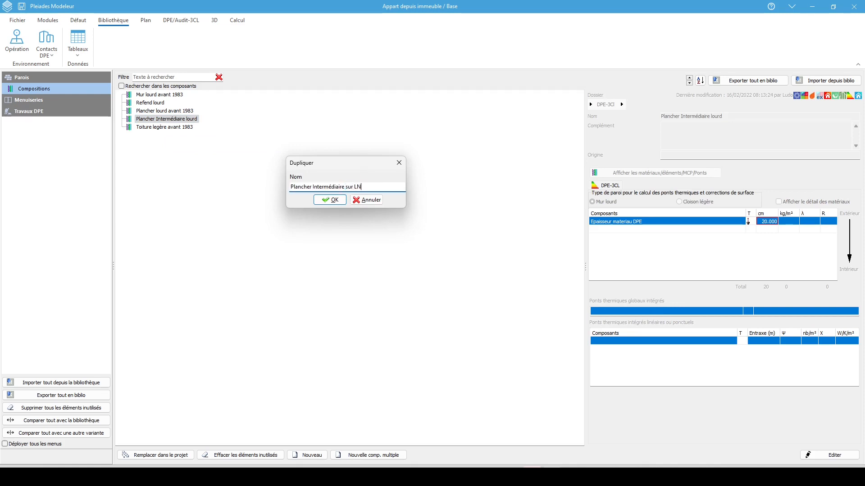
pyautogui.click(342, 199)
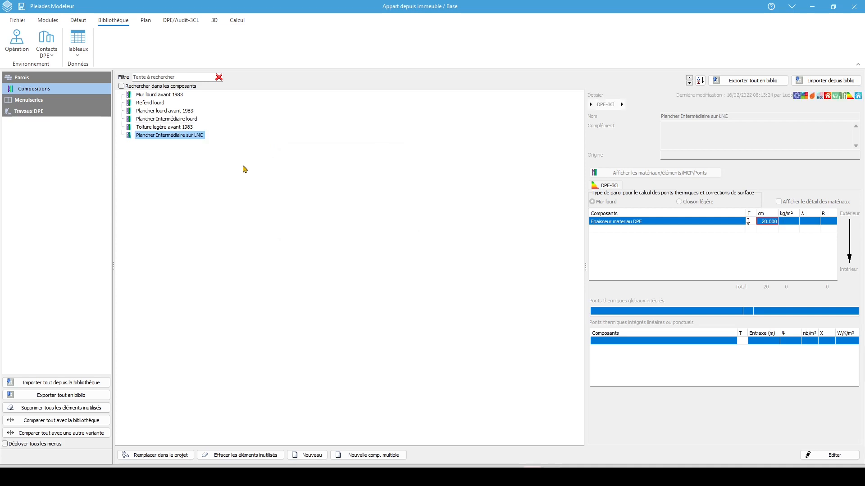
# Duplicate the Refend lourd composition under the name Refend lourd sur LNC.
pyautogui.click(157, 103)
pyautogui.rightClick(157, 103)
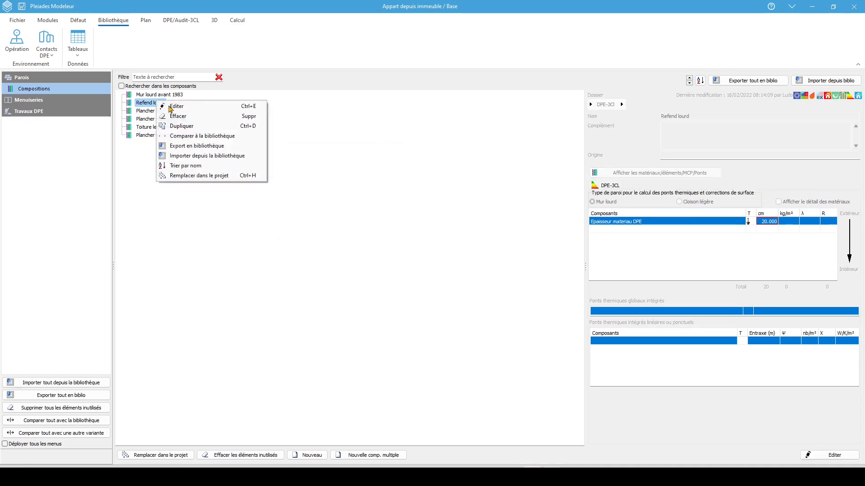
pyautogui.click(185, 125)
pyautogui.click(342, 186)
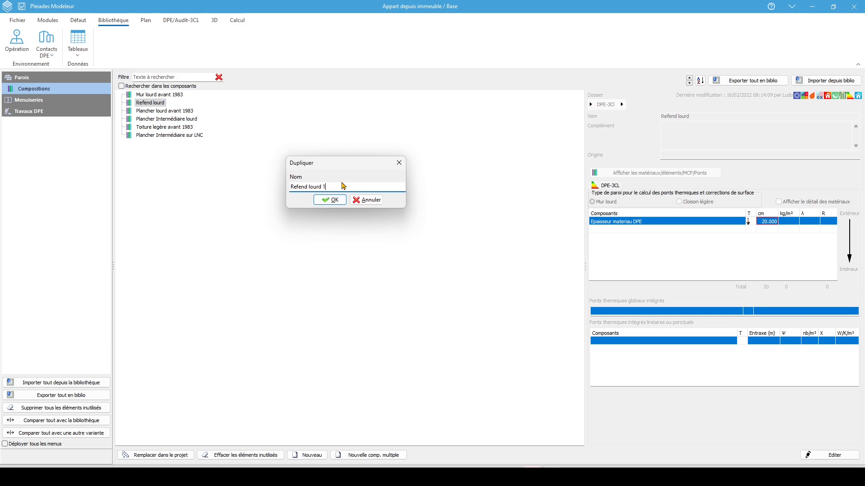
pyautogui.write('sur LNC')
pyautogui.click(337, 201)
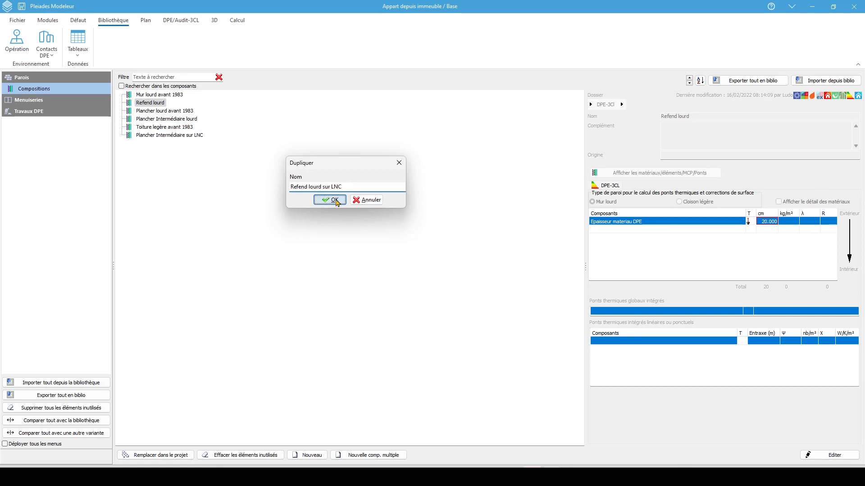
# Change the wall type of the Refend lourd sur LNC composition to Mur déperditif.
pyautogui.doubleClick(171, 144)
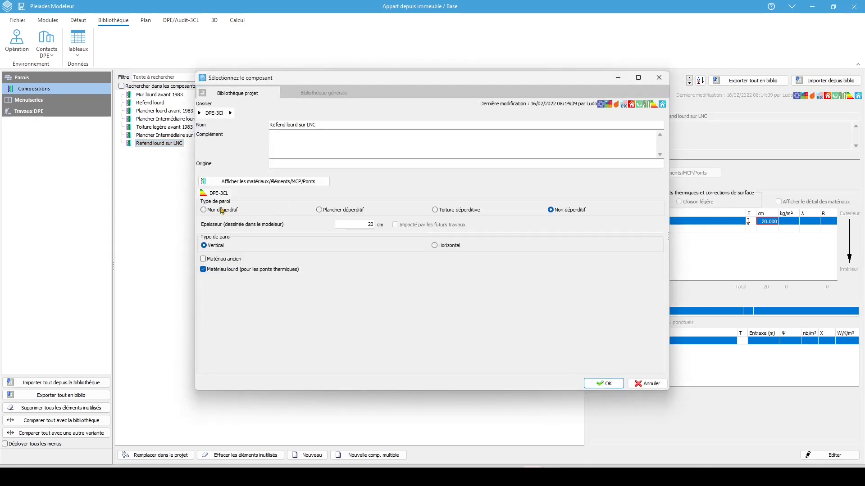
pyautogui.click(221, 213)
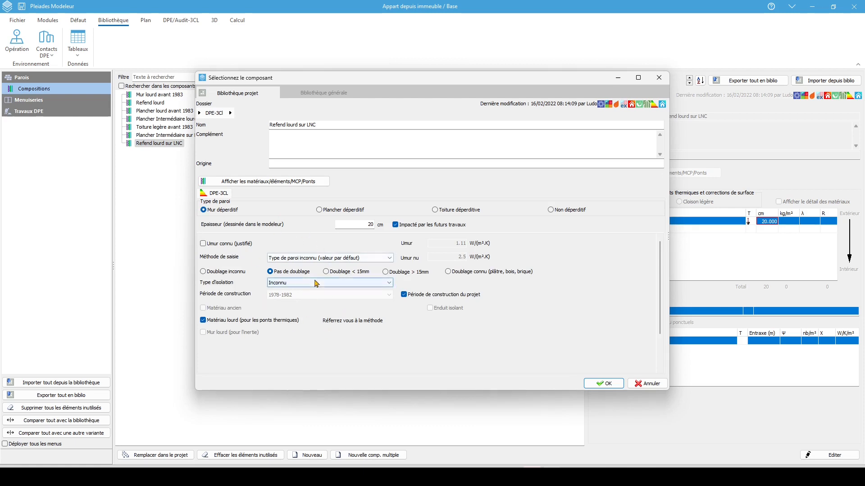
pyautogui.click(600, 383)
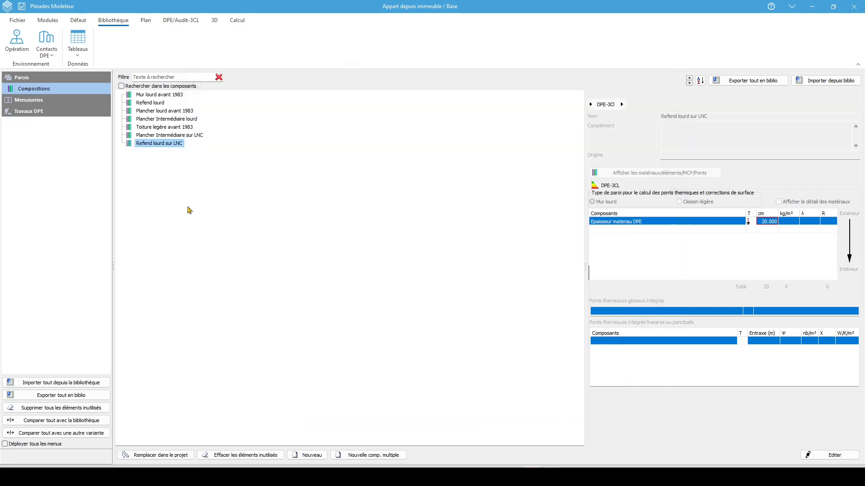
# Change the wall type of the Plancher Intermédiaire sur LNC composition to Plancher déperditif.
pyautogui.doubleClick(174, 135)
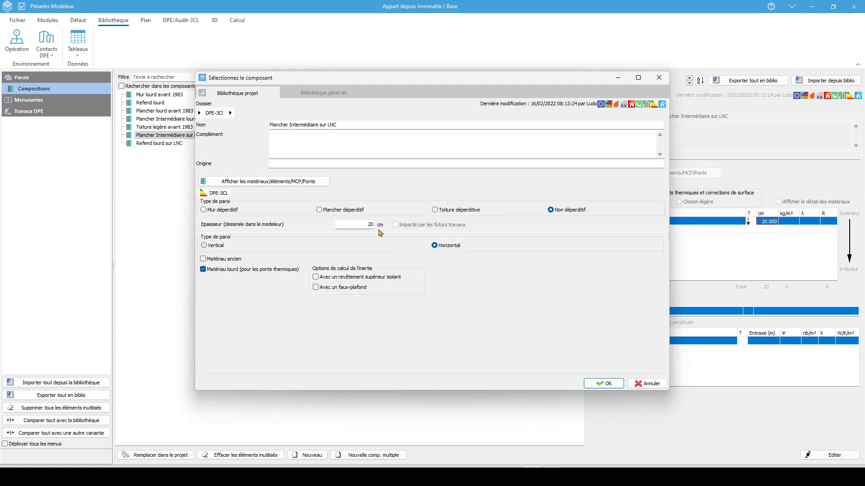
pyautogui.click(355, 211)
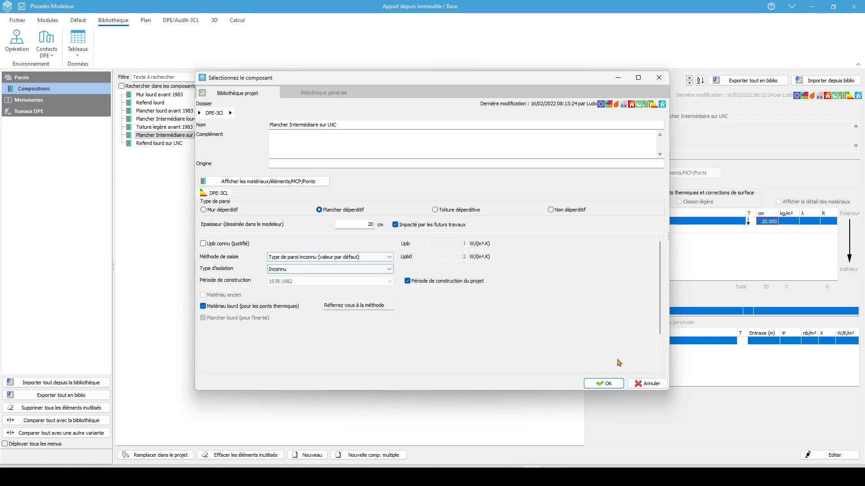
pyautogui.click(604, 384)
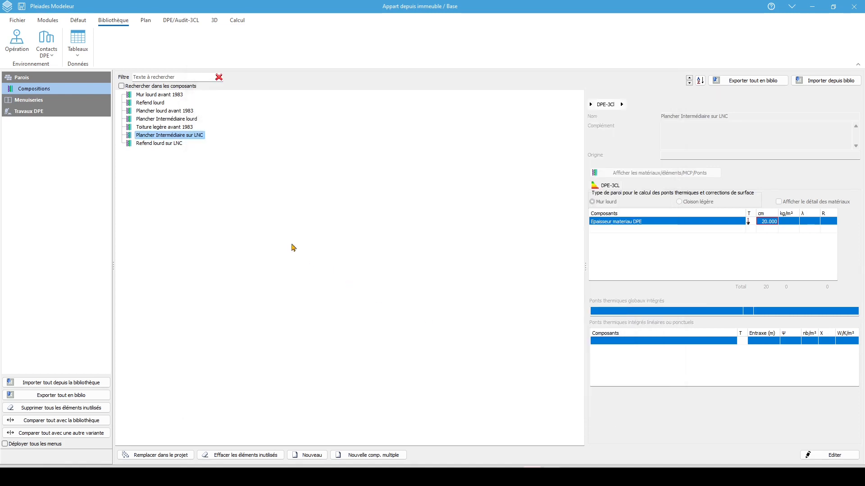
# Assign Plancher Intermédiaire sur LNC to the floors of RDC apartments APP1 to APP4 in the Niveau 1 plan.
pyautogui.click(146, 21)
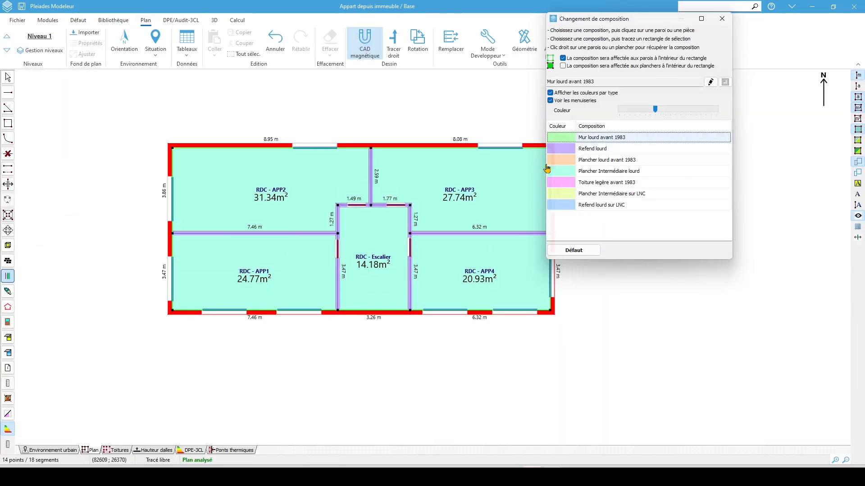
pyautogui.click(629, 195)
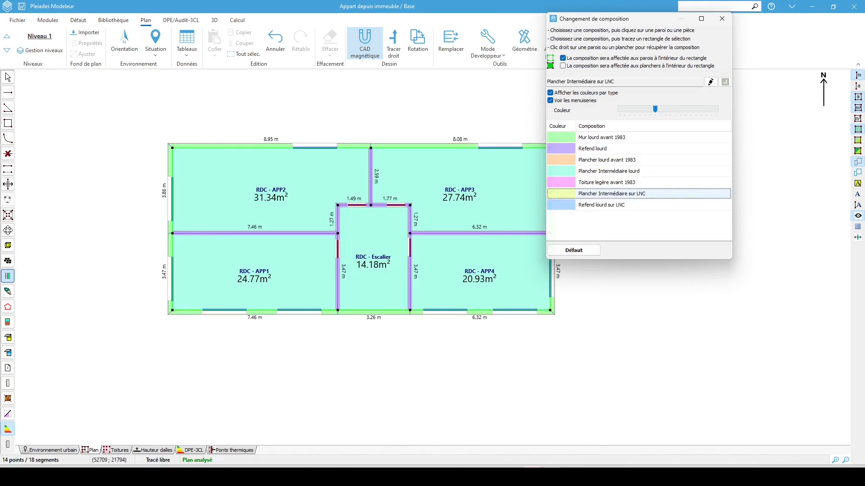
pyautogui.click(280, 207)
pyautogui.click(276, 266)
pyautogui.click(482, 291)
pyautogui.click(470, 191)
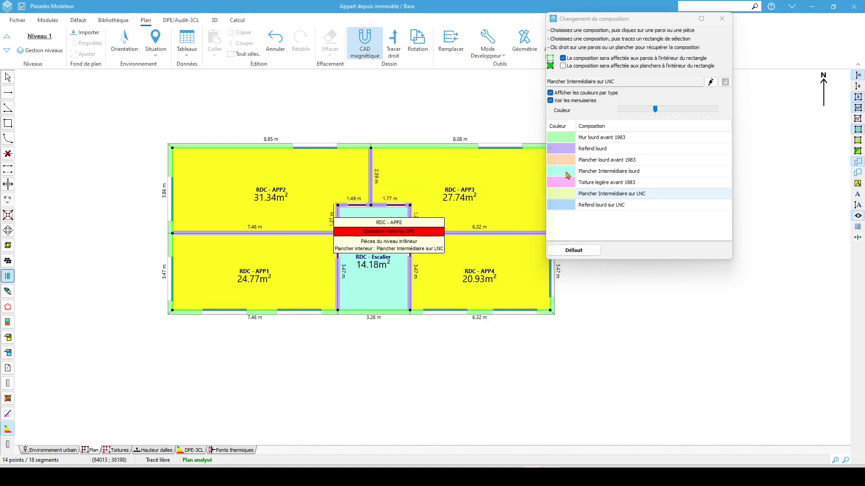
# Assign Refend lourd sur LNC to the walls between the RDC stairwell and the apartments on Niveau 1.
pyautogui.click(623, 207)
pyautogui.moveTo(318, 190); pyautogui.dragTo(447, 223)
pyautogui.moveTo(393, 188); pyautogui.dragTo(422, 339)
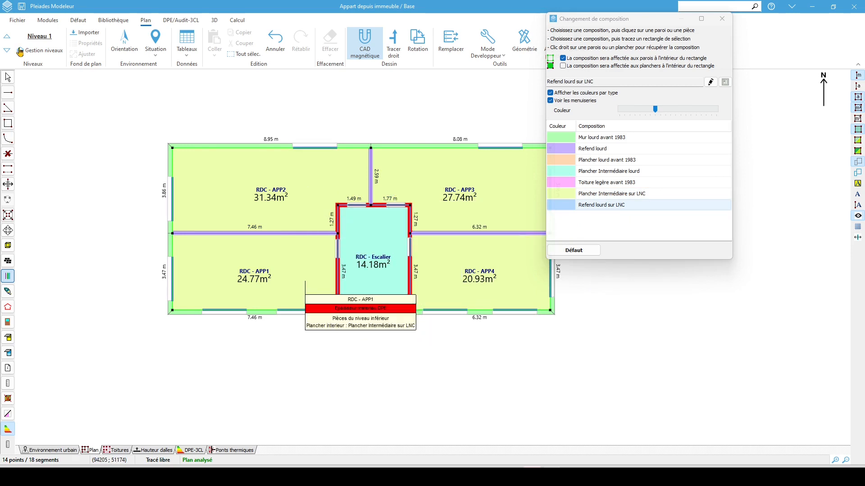
# Assign Refend lourd sur LNC to the walls between the R+1 stairwell and the apartments on Niveau 2.
pyautogui.click(6, 36)
pyautogui.moveTo(326, 194); pyautogui.dragTo(350, 337)
pyautogui.moveTo(397, 187); pyautogui.dragTo(424, 334)
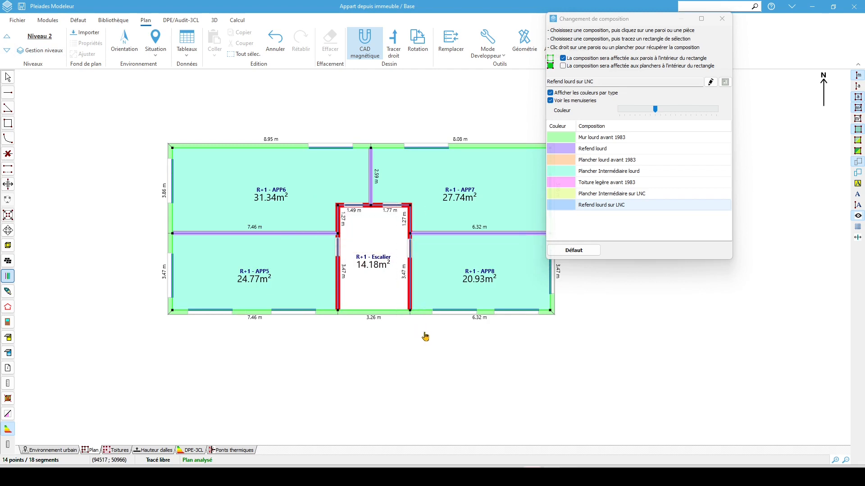
pyautogui.click(722, 21)
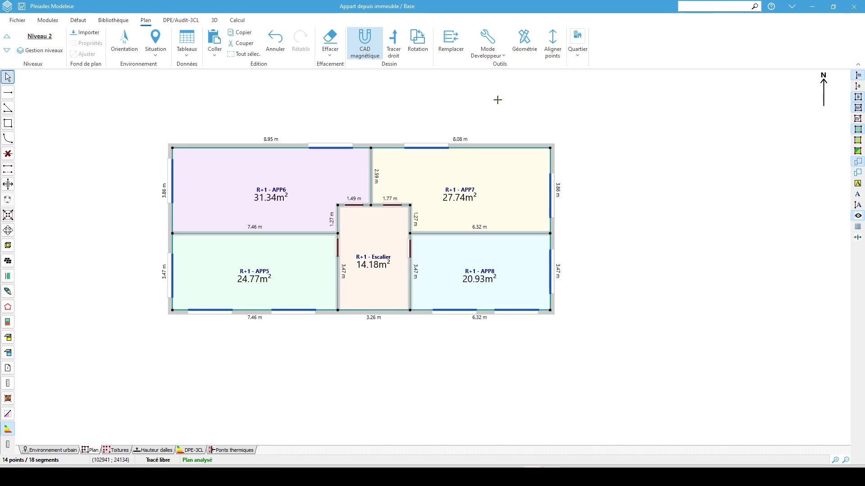
# Run the DPE/Audit 3CL calculation for the Base variant again and review the building label and each apartment's results in Pleiades Résultats.
pyautogui.click(237, 20)
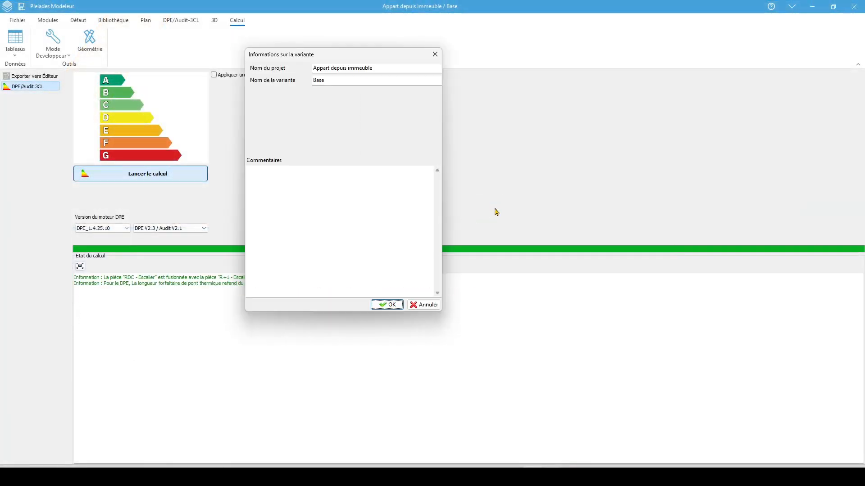
pyautogui.click(395, 303)
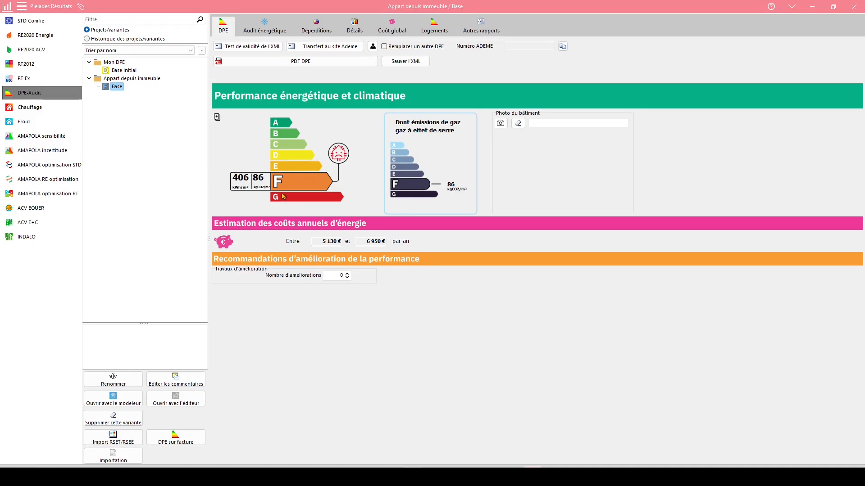
pyautogui.click(433, 28)
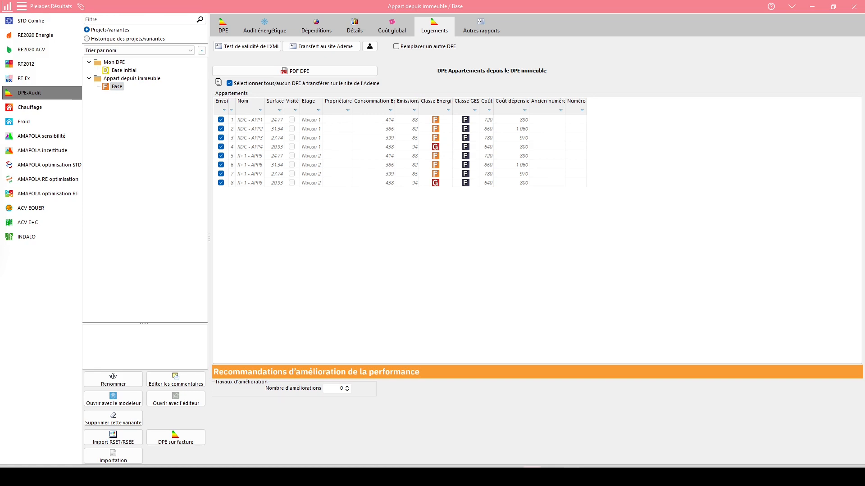
pyautogui.click(223, 26)
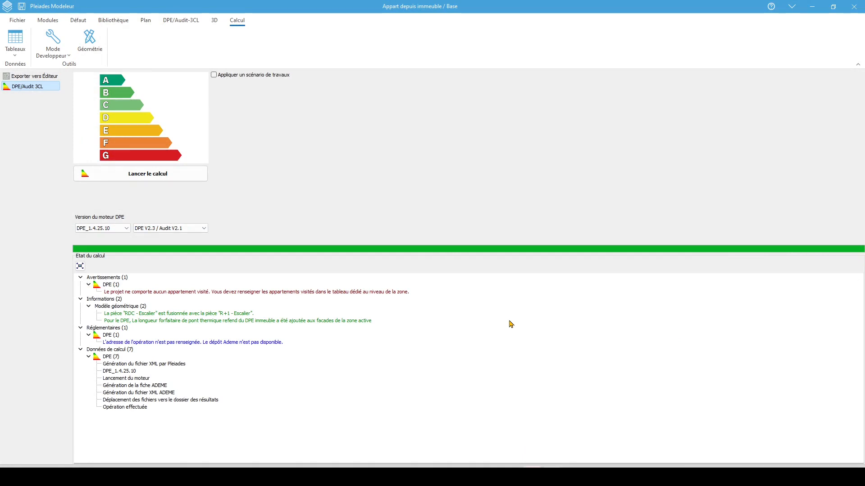
# Flag the project as a "travaux" variant in its works description and start a new works entry without keeping it.
pyautogui.click(174, 22)
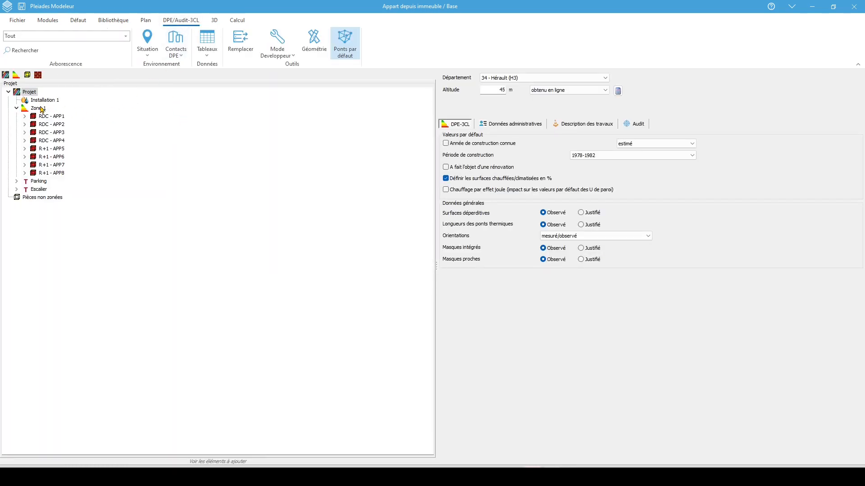
pyautogui.click(584, 124)
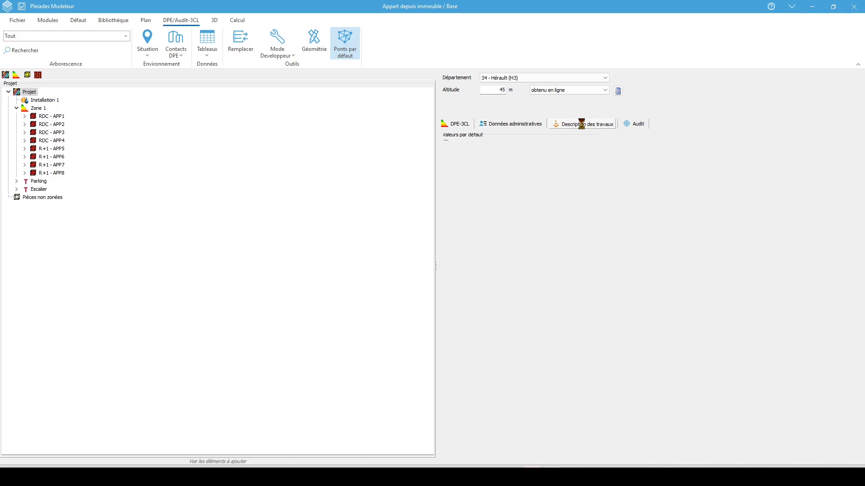
pyautogui.click(495, 140)
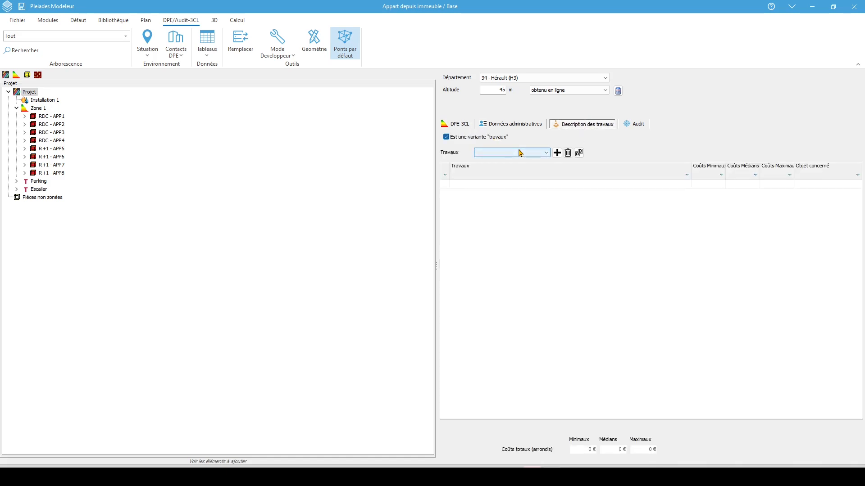
pyautogui.click(558, 153)
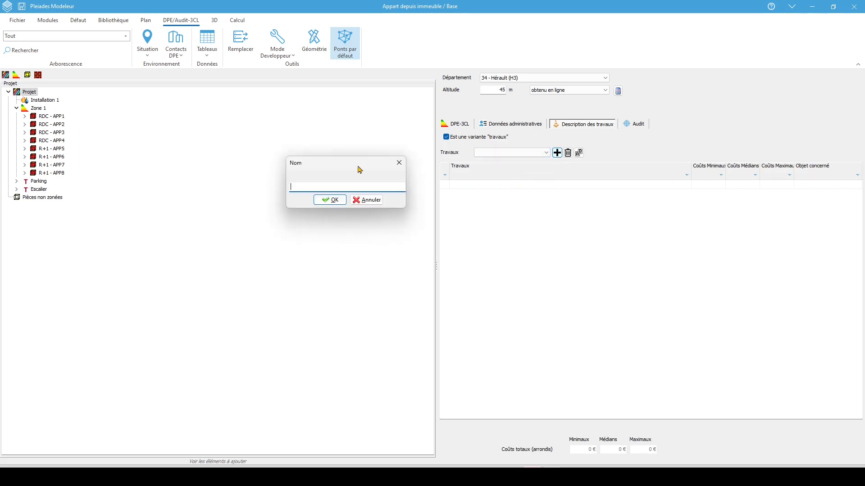
pyautogui.click(366, 199)
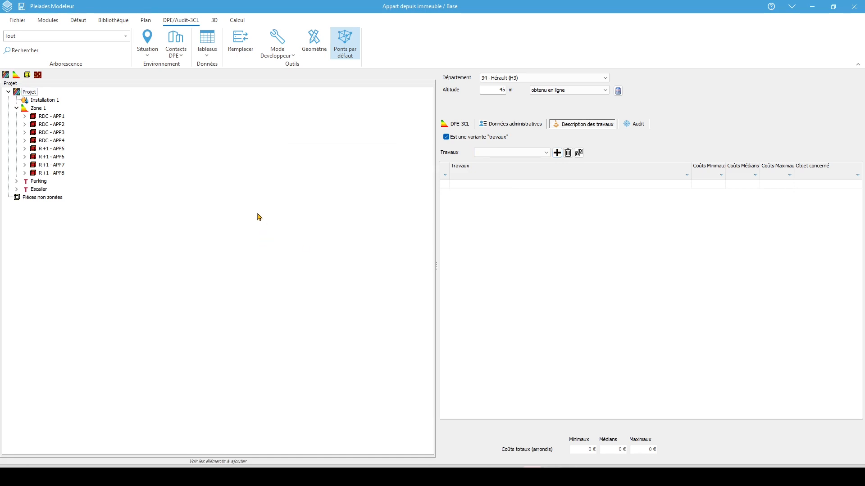
# Apply a works scenario to the DPE/Audit 3CL calculation, choosing Ademe - Rénovation globale from the project library.
pyautogui.click(237, 21)
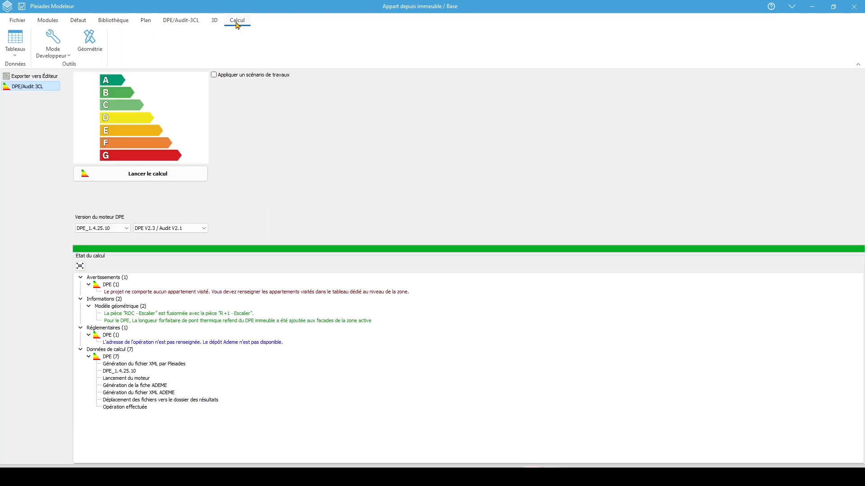
pyautogui.click(258, 78)
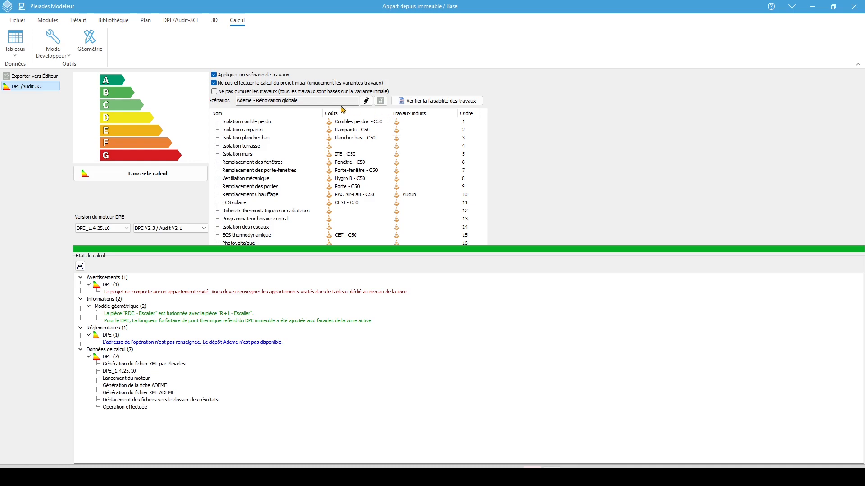
pyautogui.click(381, 101)
pyautogui.click(239, 122)
pyautogui.click(597, 383)
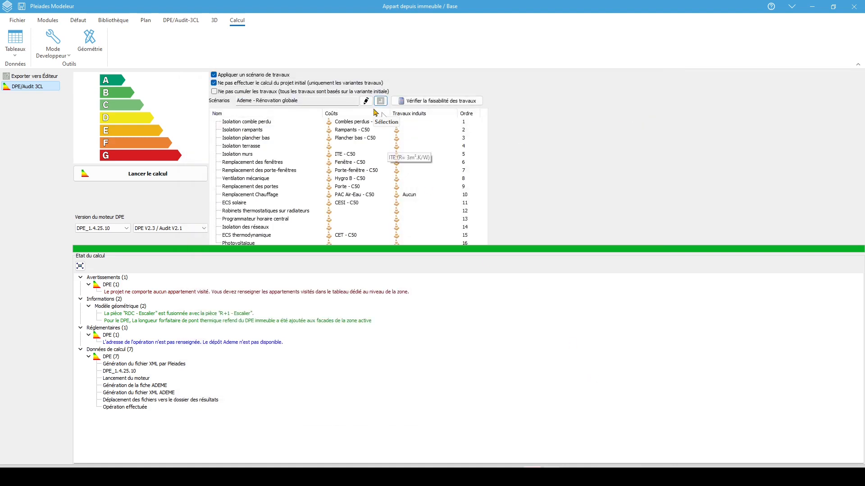
# Look at the Ademe - Rénovation globale scenario in the general library without selecting it.
pyautogui.click(381, 101)
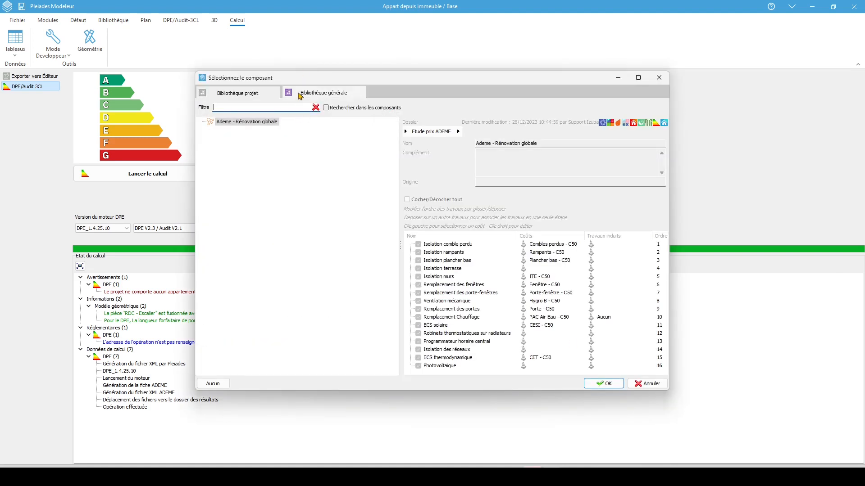
pyautogui.click(301, 95)
pyautogui.click(253, 130)
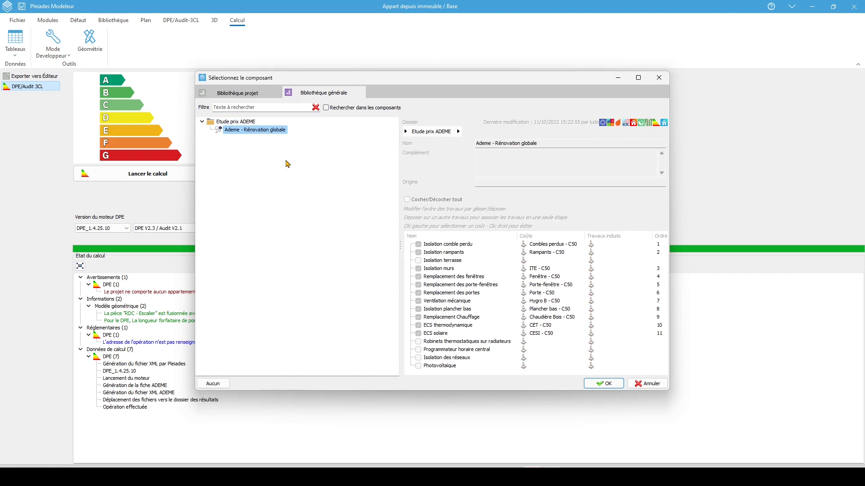
pyautogui.click(647, 384)
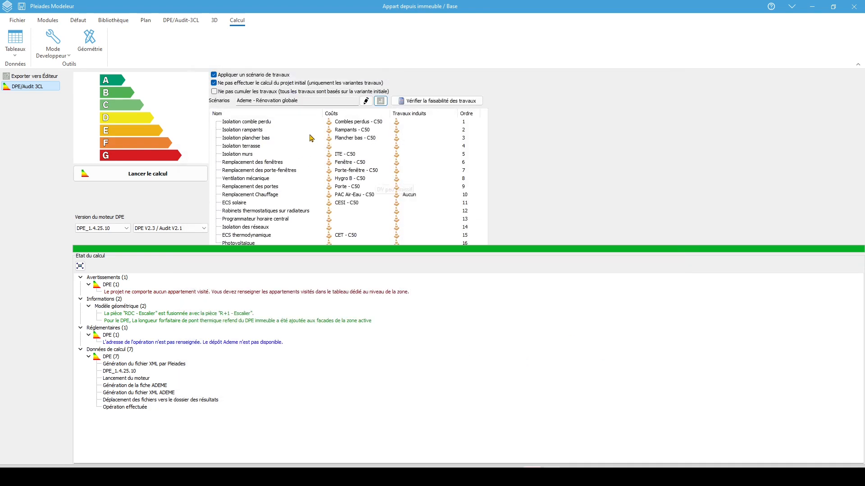
# Exclude Isolation rampants, Isolation terrasse, Remplacement des porte-fenêtres, ECS solaire, Programmateur horaire central, Isolation des réseaux and Photovoltaïque from the scenario.
pyautogui.click(366, 101)
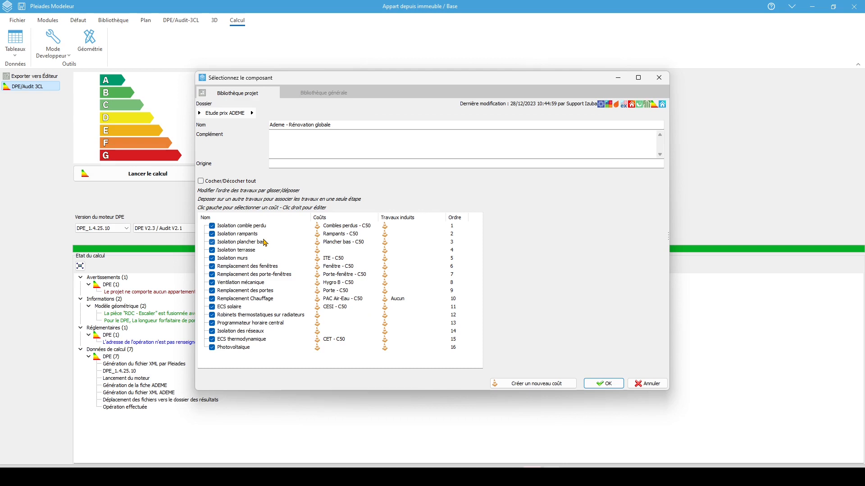
pyautogui.click(212, 234)
pyautogui.click(212, 250)
pyautogui.click(213, 275)
pyautogui.click(213, 308)
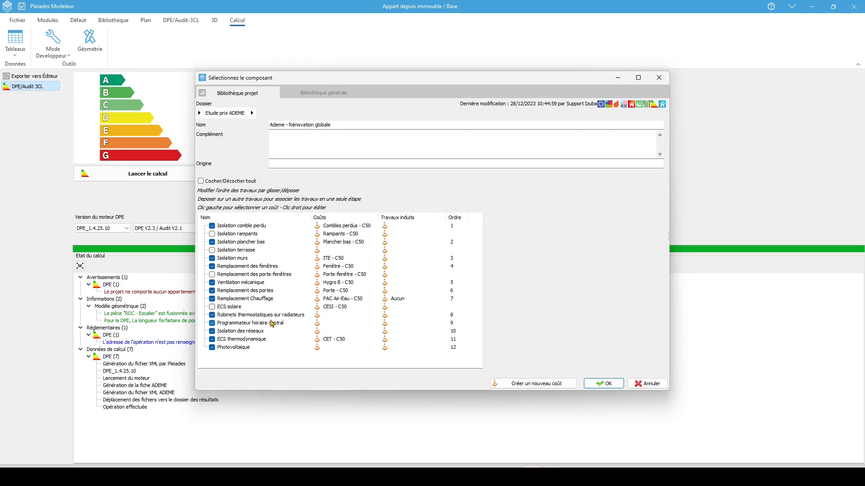
pyautogui.click(212, 324)
pyautogui.click(212, 333)
pyautogui.click(212, 348)
# Exclude Ventilation mécanique and group the works into three stages: attic, floor and wall insulation; windows and doors; heating, Robinets thermostatiques and ECS thermodynamique.
pyautogui.moveTo(254, 243)
pyautogui.mouseDown()
pyautogui.moveTo(257, 228)
pyautogui.moveTo(241, 257)
pyautogui.moveTo(257, 235)
pyautogui.mouseUp()
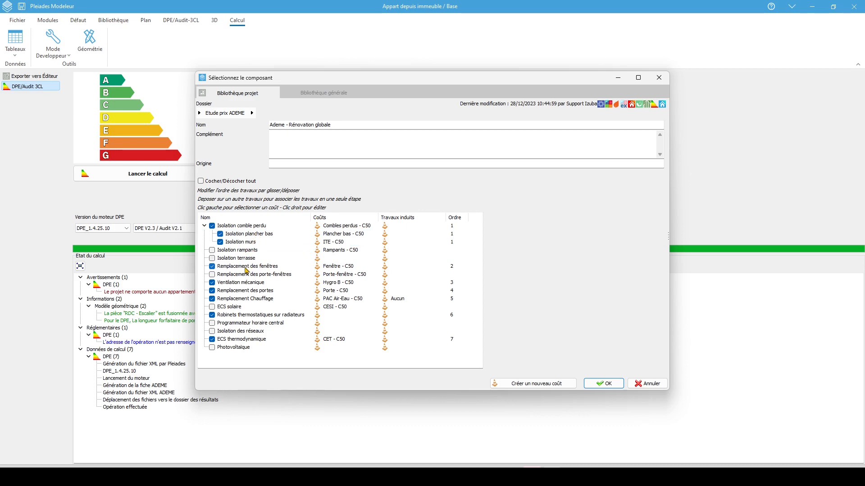
pyautogui.moveTo(246, 291); pyautogui.dragTo(255, 268)
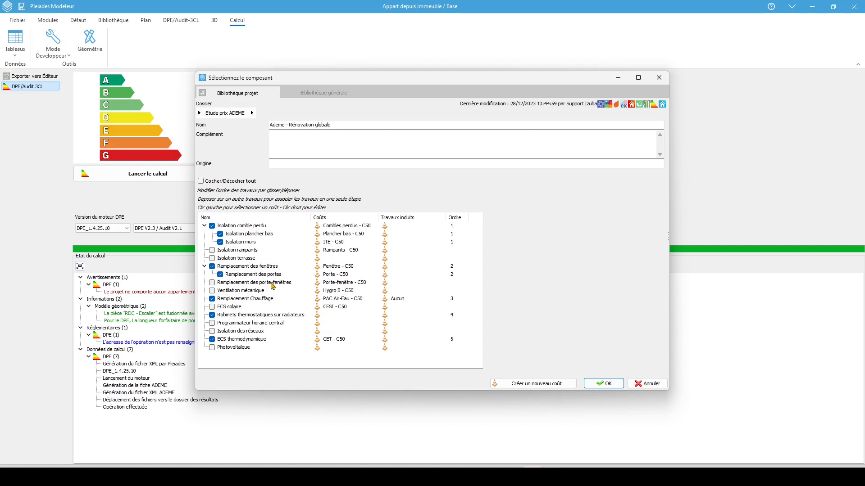
pyautogui.moveTo(243, 315); pyautogui.dragTo(252, 305)
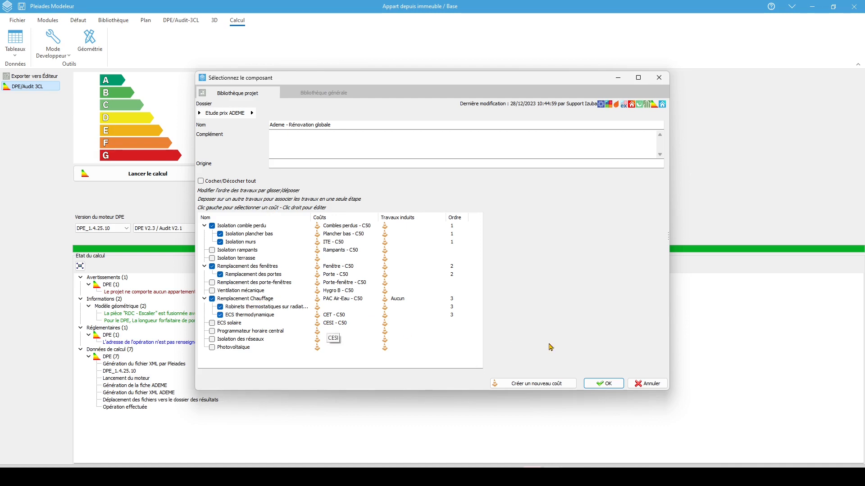
pyautogui.click(596, 384)
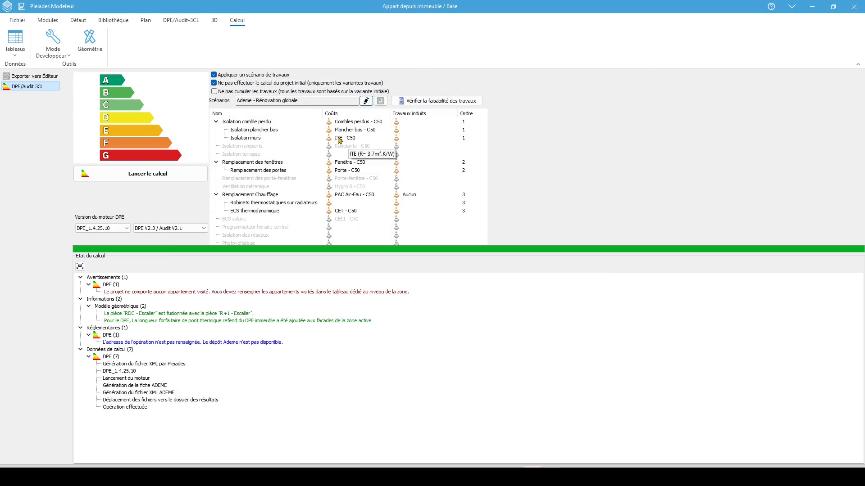
# Check the feasibility of the scenario's works and review the details of Isolation comble perdu, Isolation plancher bas and Isolation murs.
pyautogui.click(425, 102)
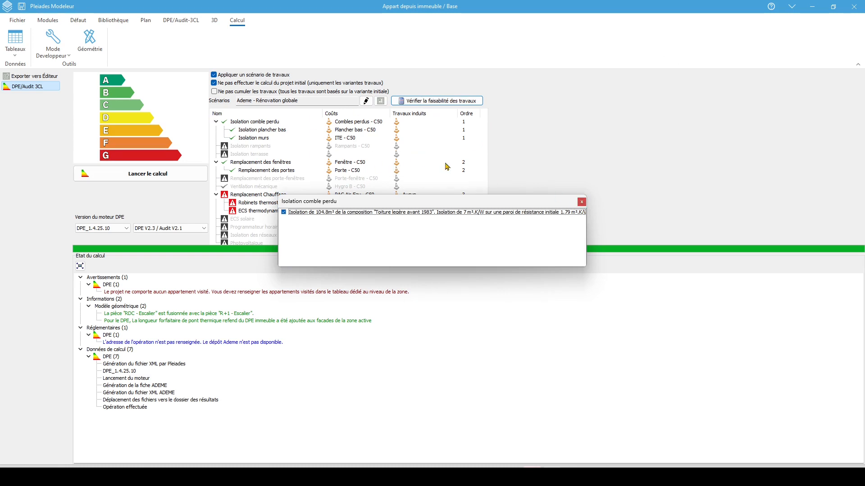
pyautogui.click(581, 202)
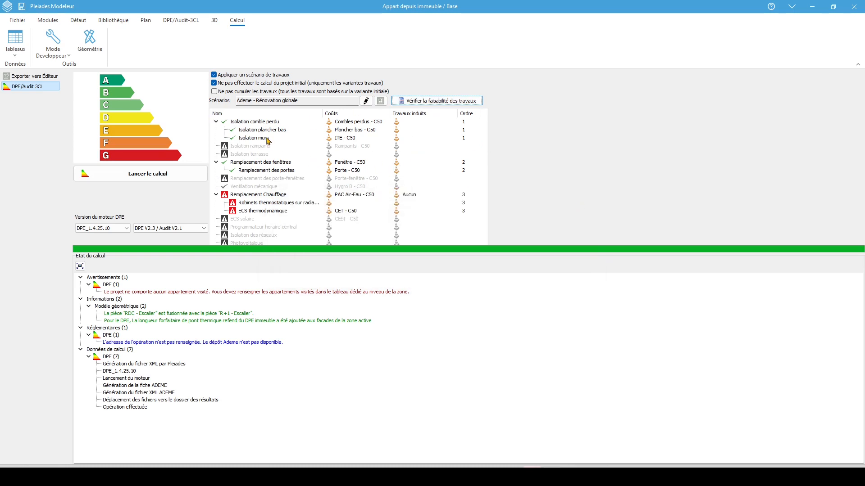
pyautogui.doubleClick(260, 124)
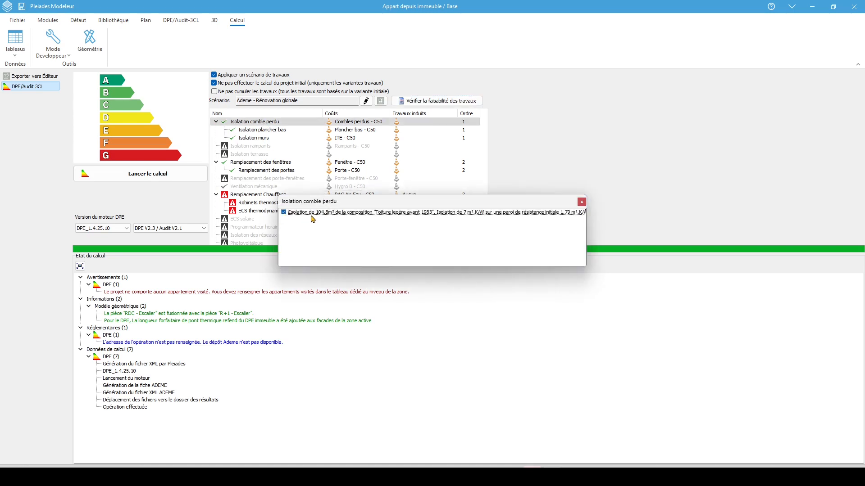
pyautogui.doubleClick(263, 130)
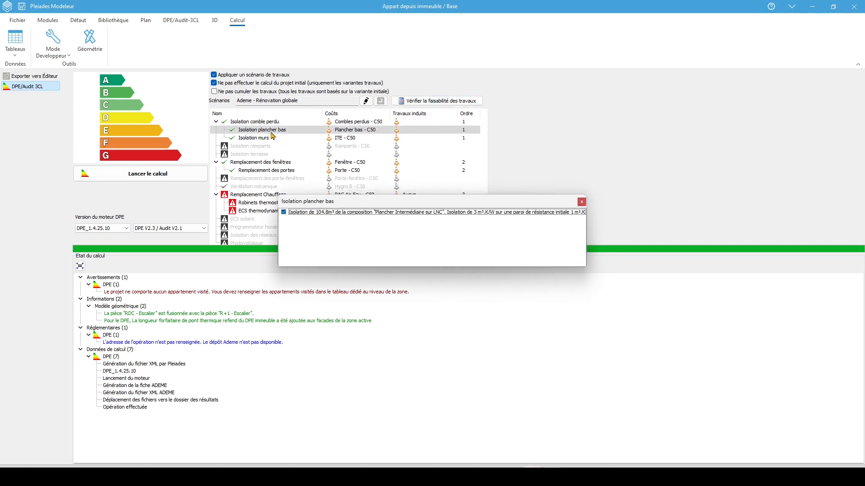
pyautogui.doubleClick(272, 138)
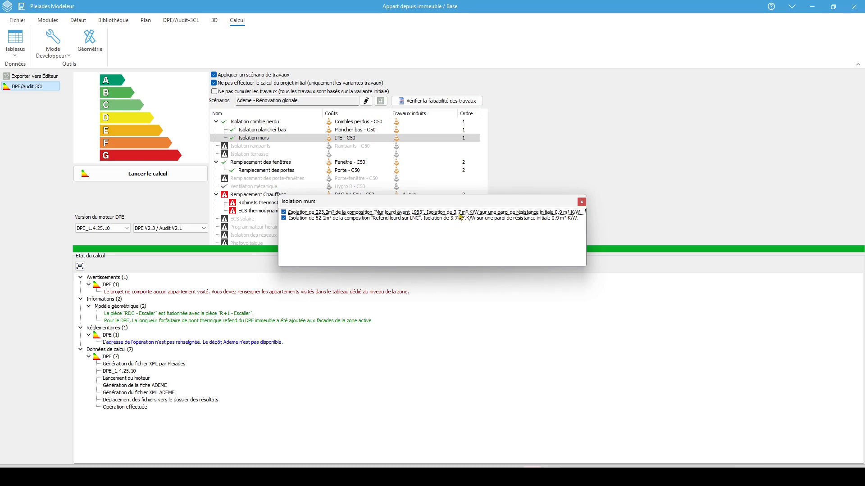
pyautogui.click(581, 201)
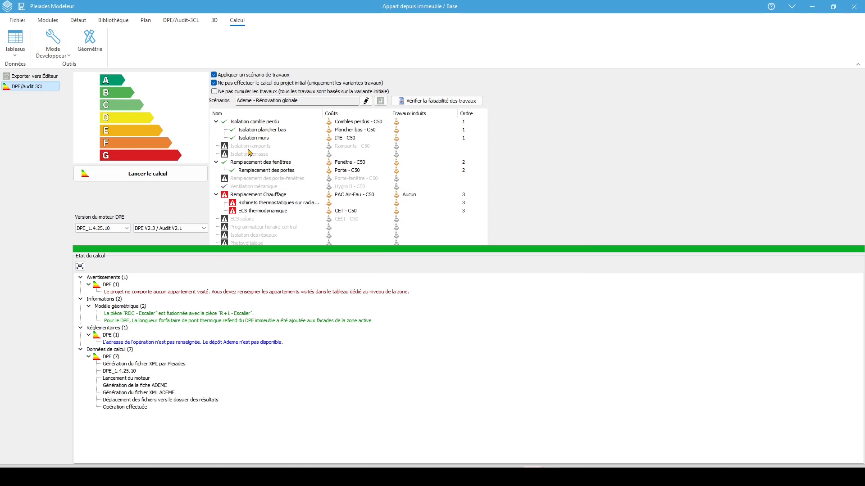
# Review the feasibility details of Remplacement des fenêtres, Remplacement des portes and Remplacement Chauffage.
pyautogui.click(264, 165)
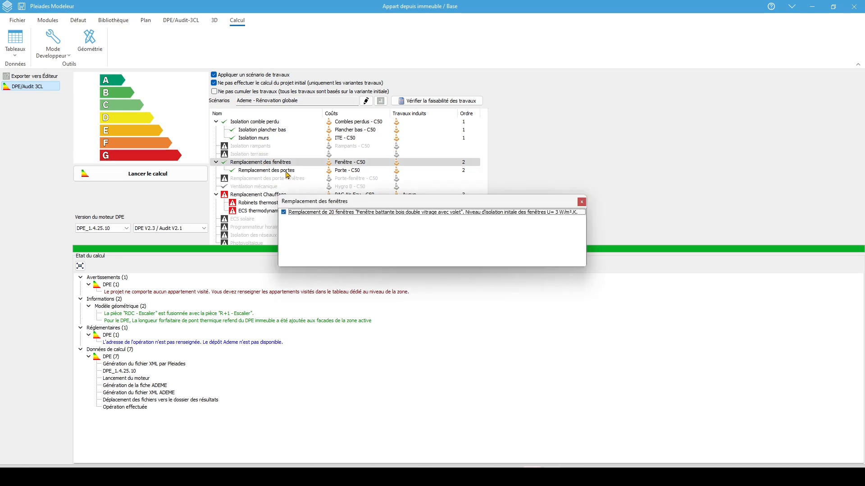
pyautogui.click(287, 173)
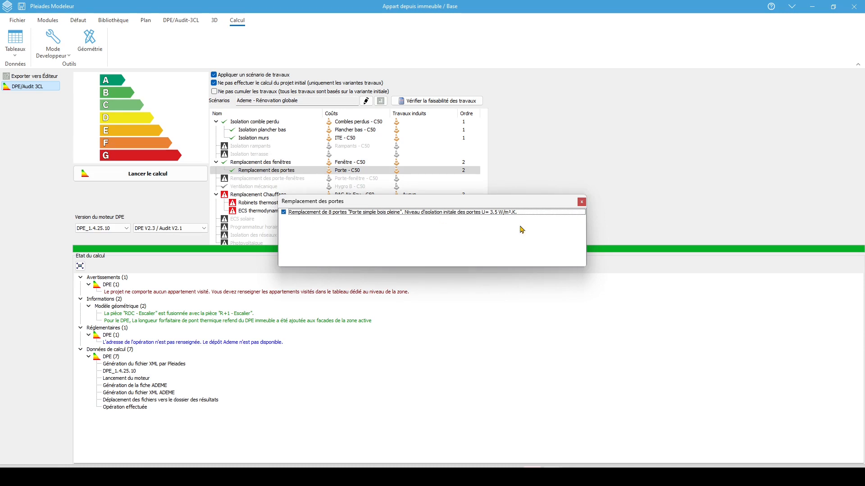
pyautogui.click(581, 202)
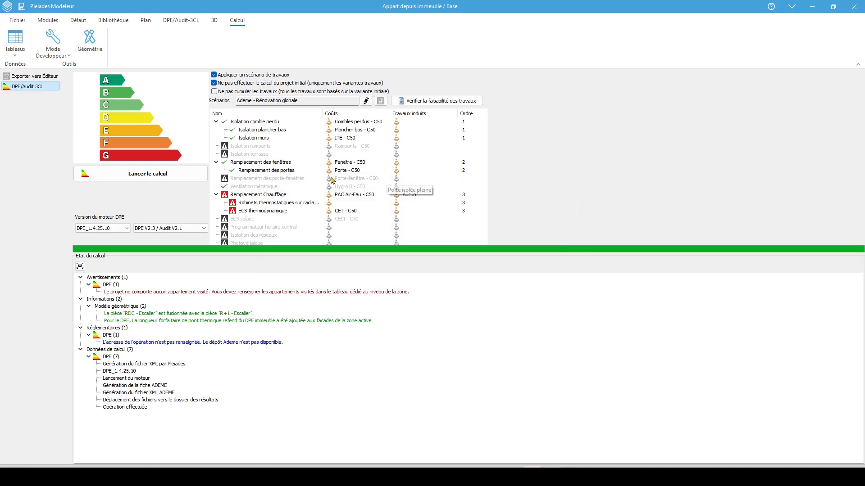
pyautogui.click(275, 199)
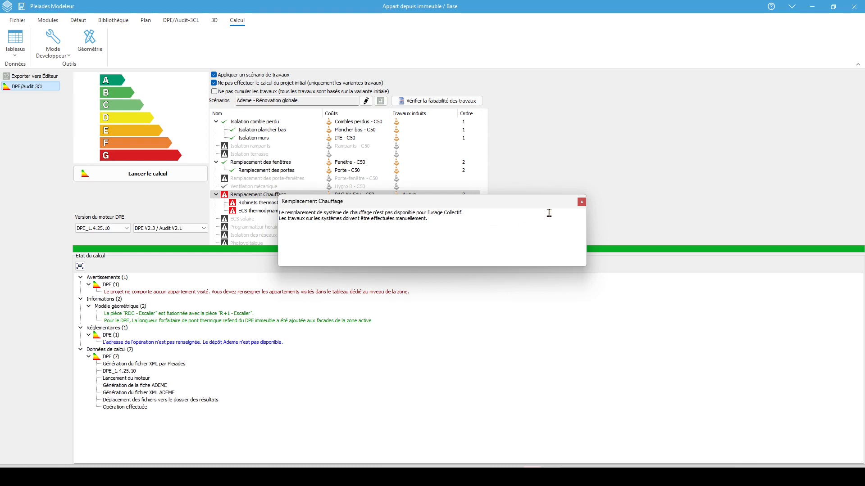
pyautogui.click(581, 204)
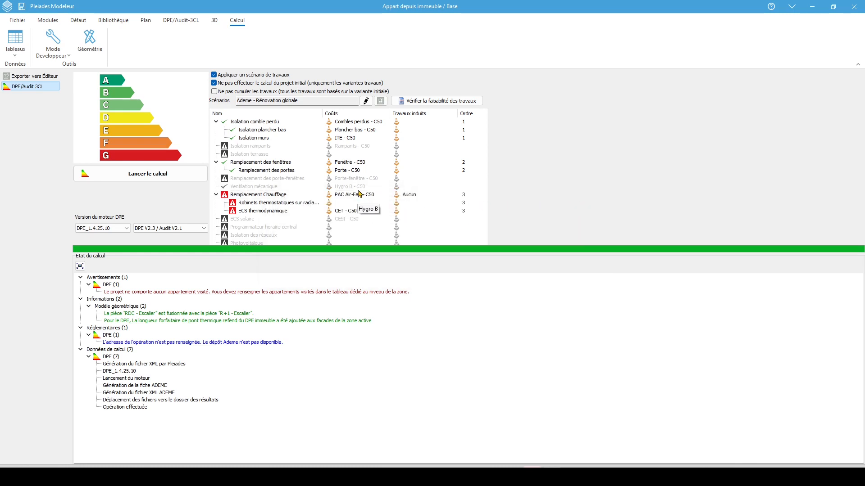
# Exclude Remplacement Chauffage and its grouped works from the scenario and run the DPE/Audit 3CL calculation.
pyautogui.click(366, 100)
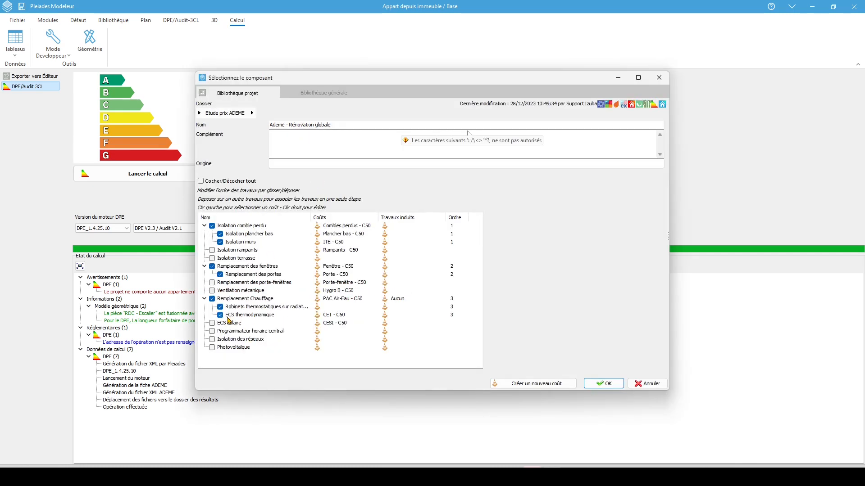
pyautogui.click(604, 383)
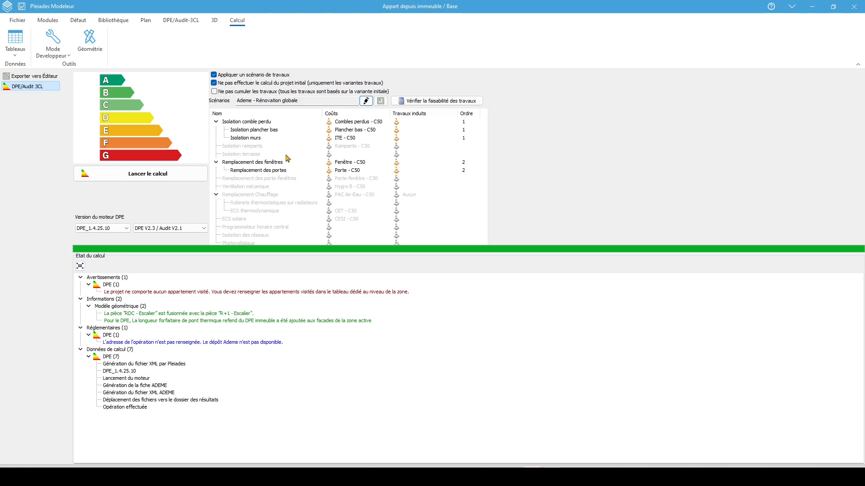
pyautogui.click(179, 176)
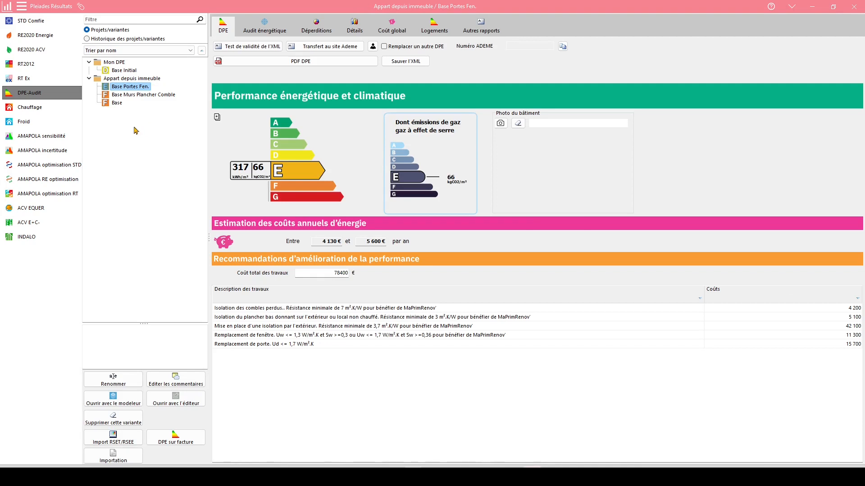
# Compare the energy labels, total works costs and recommended works of the Base Murs Plancher Comble and Base Portes Fen. variants.
pyautogui.moveTo(137, 105)
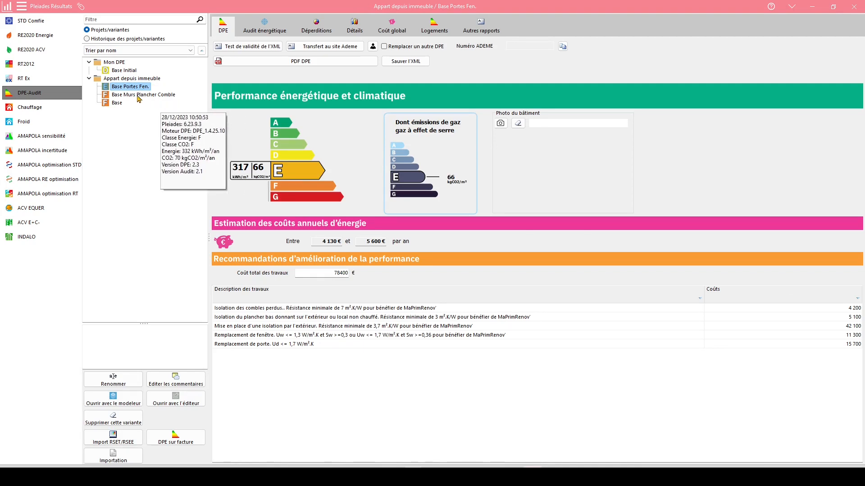
pyautogui.click(138, 99)
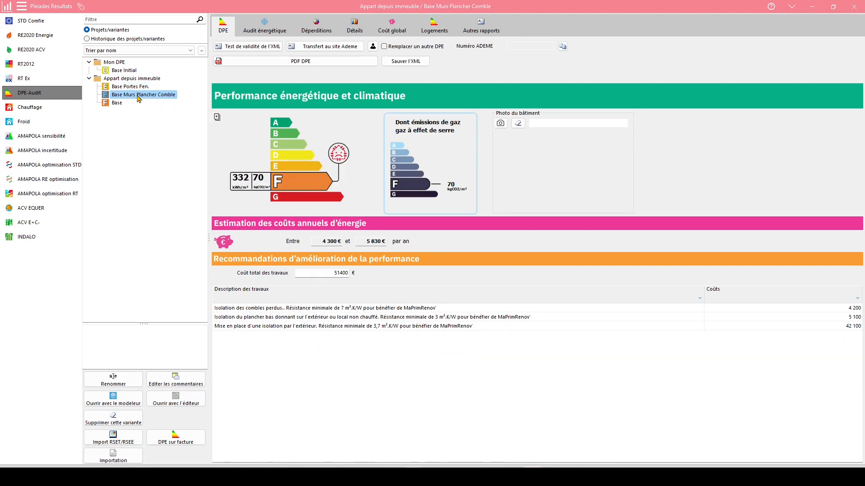
pyautogui.click(140, 91)
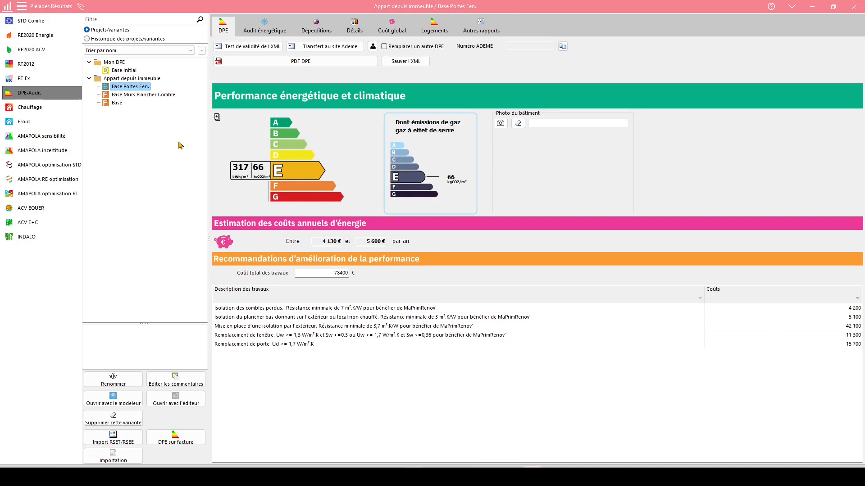
pyautogui.click(147, 95)
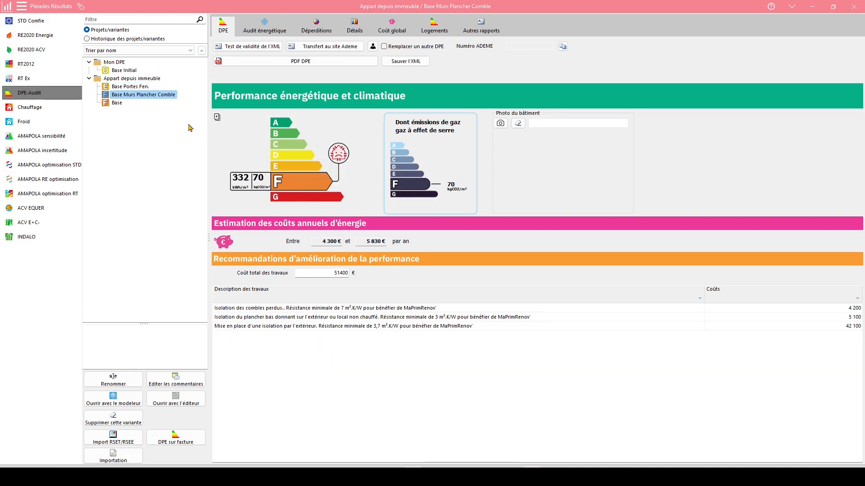
pyautogui.moveTo(155, 112)
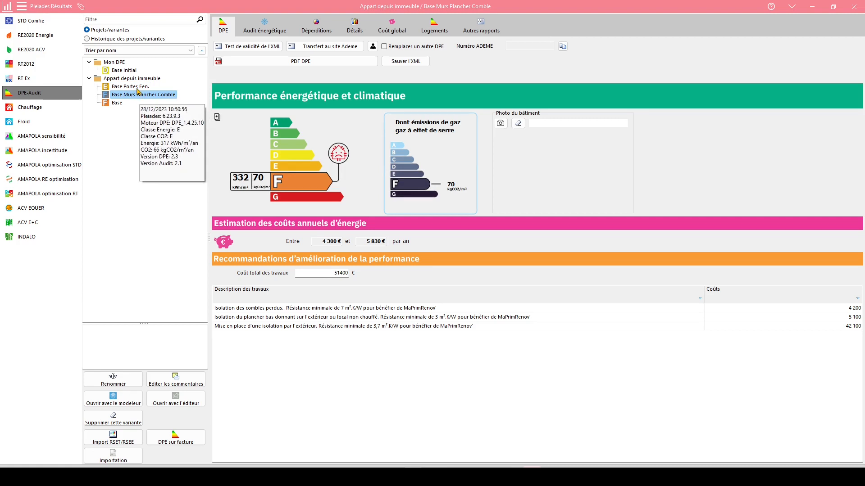
pyautogui.click(138, 87)
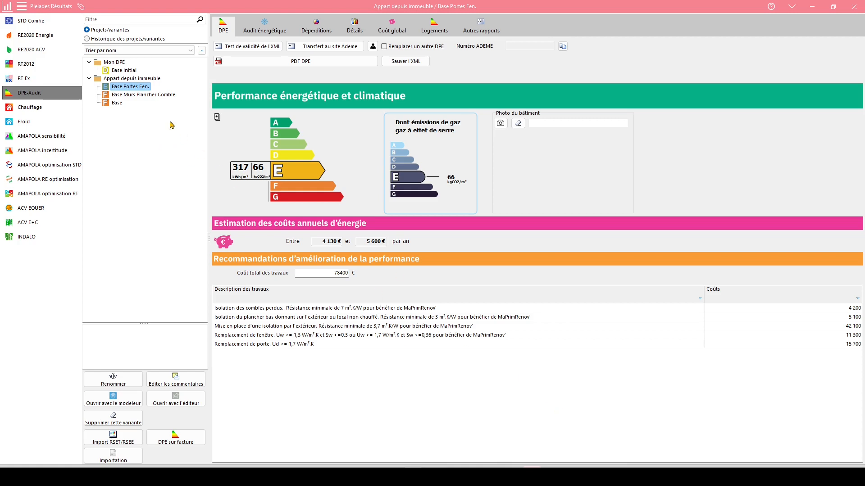
# Open the Base Portes Fen. variant in the modeller without saving the currently open project.
pyautogui.moveTo(113, 91)
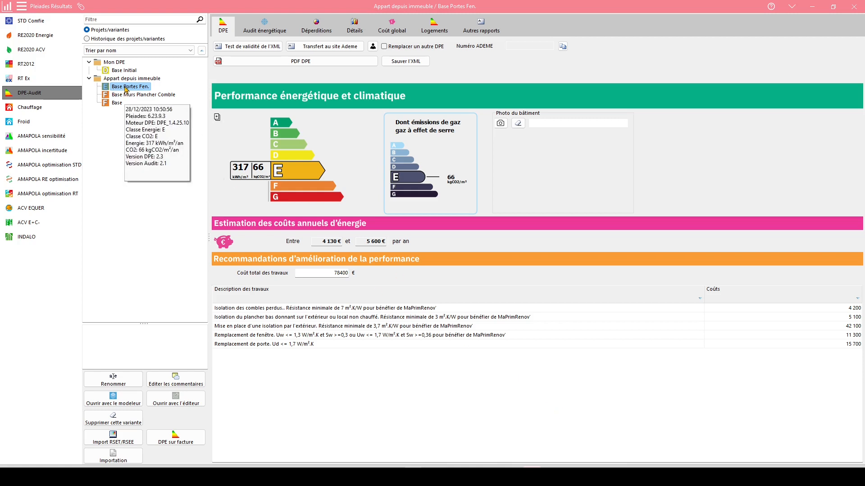
pyautogui.rightClick(130, 87)
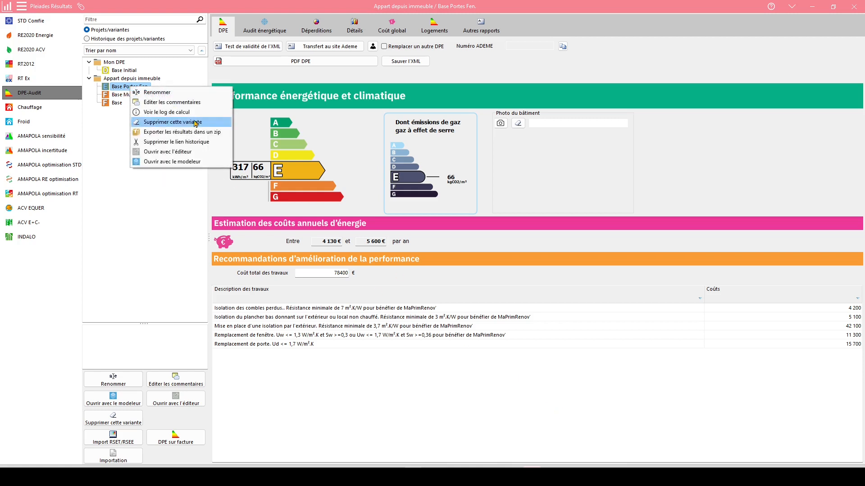
pyautogui.click(190, 166)
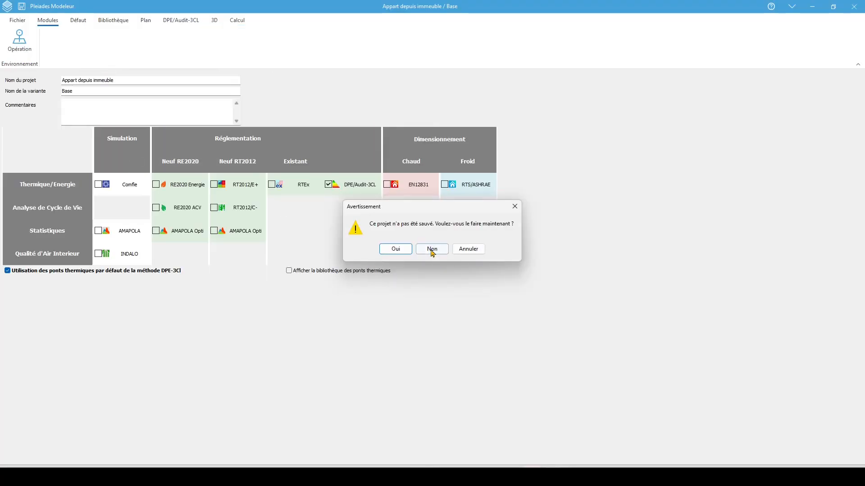
pyautogui.click(432, 249)
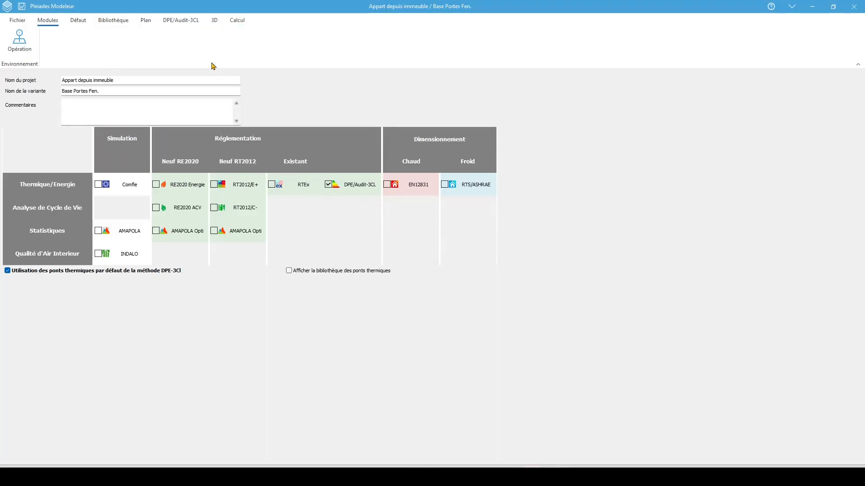
# Add a works item named Changement chauffage to the project's DPE/Audit-3CL works description.
pyautogui.click(183, 21)
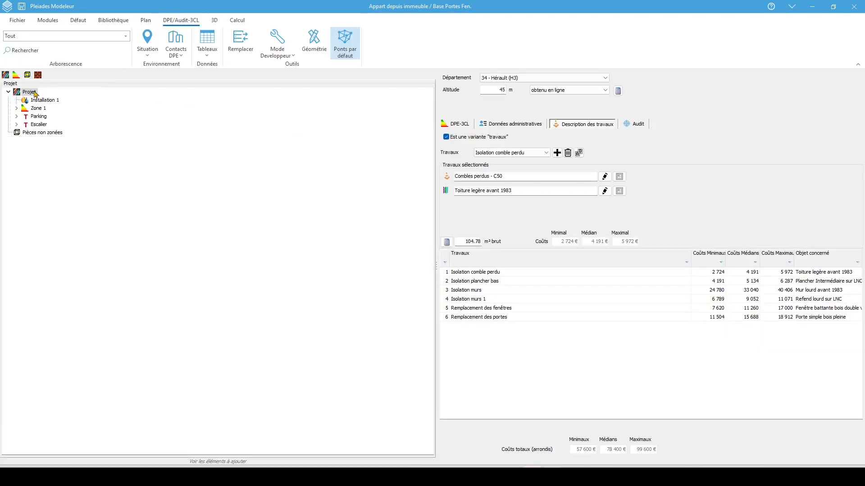
pyautogui.click(34, 92)
pyautogui.click(524, 153)
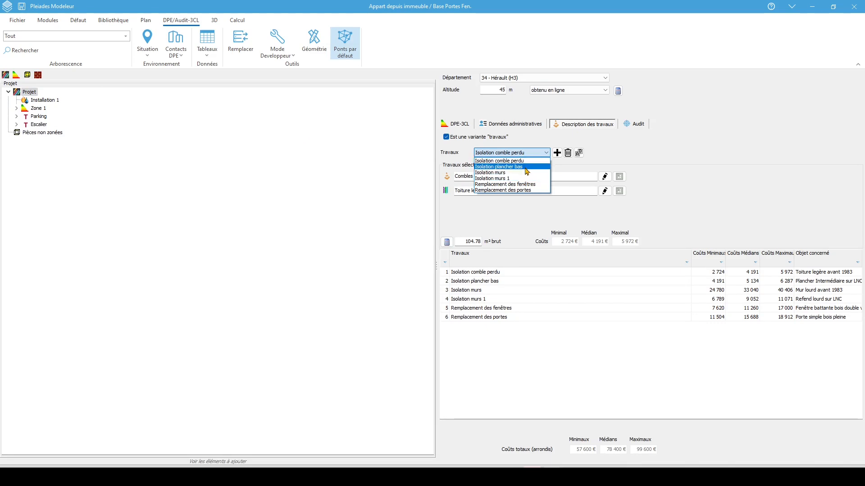
pyautogui.click(522, 219)
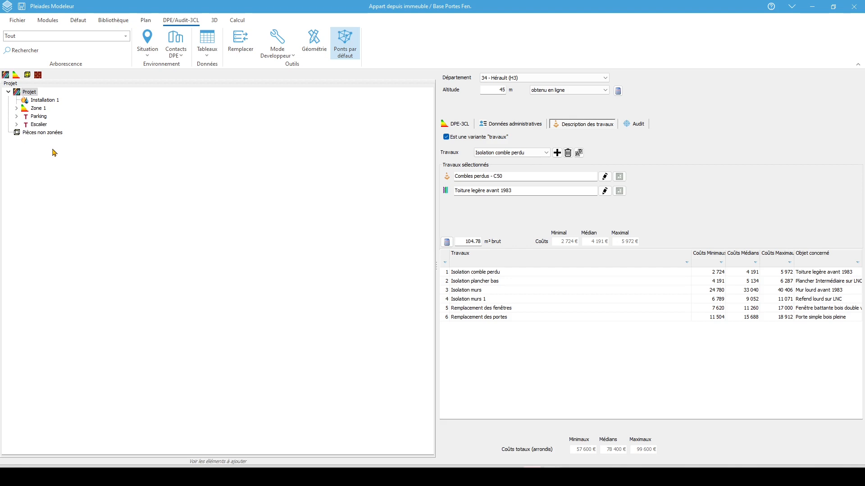
pyautogui.click(557, 153)
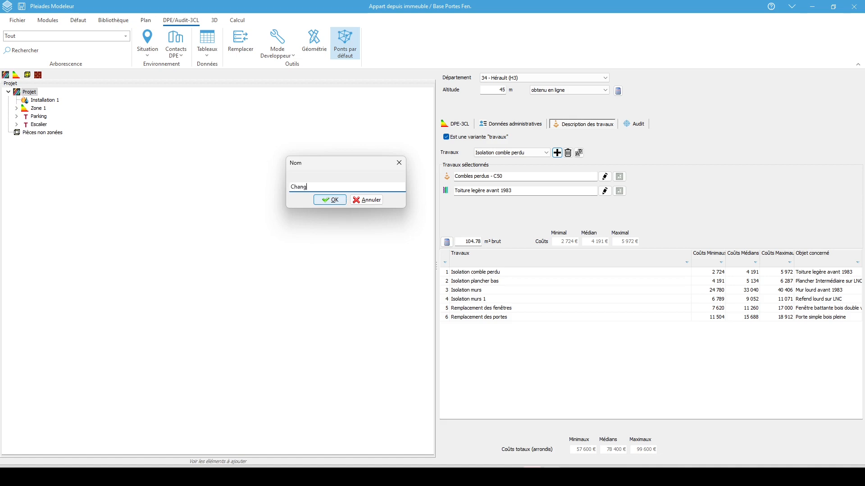
pyautogui.write('Changement xchauffage')
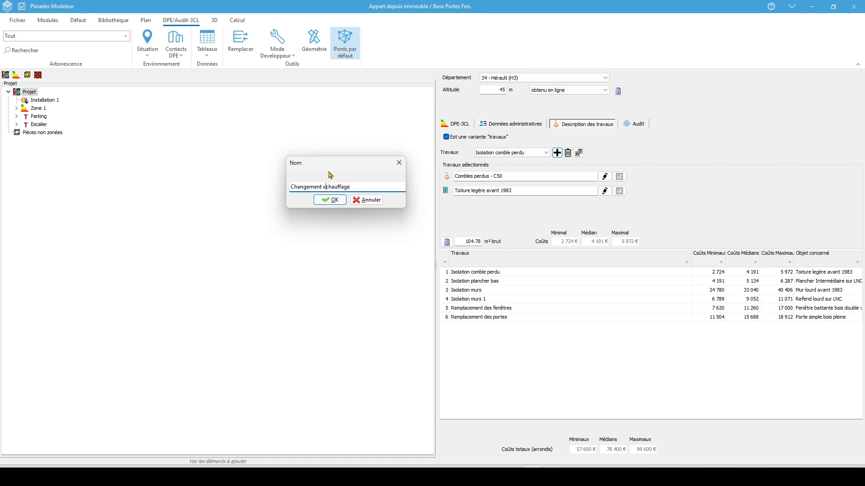
pyautogui.press('BackSpace')
pyautogui.click(330, 200)
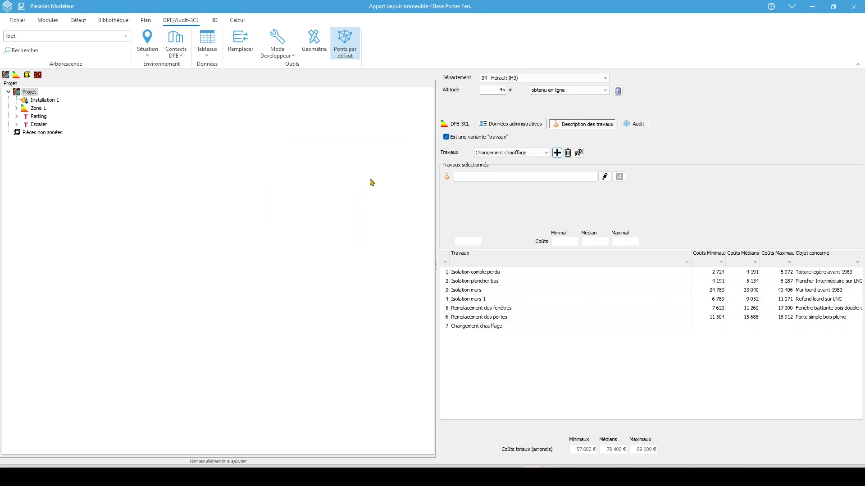
# Assign PAC Air-Eau - C50 from the general library's Centile 50% heating works to Changement chauffage, with Installation as the equipment concerned.
pyautogui.click(620, 178)
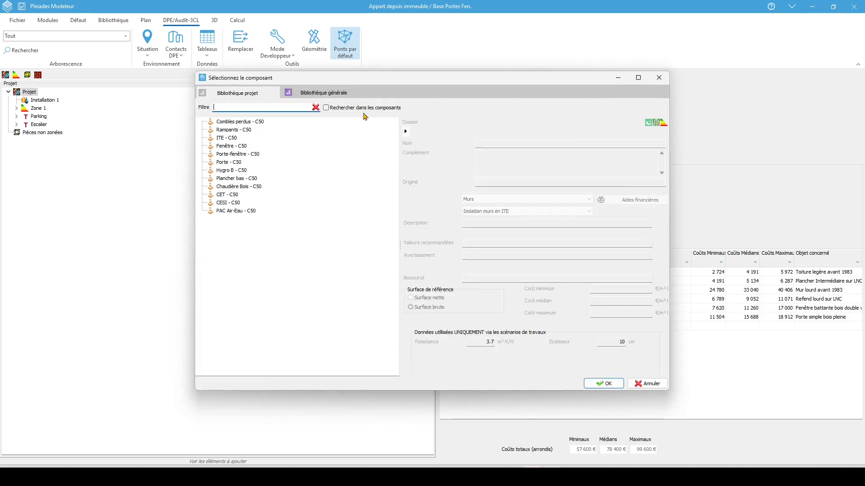
pyautogui.click(323, 92)
pyautogui.doubleClick(212, 122)
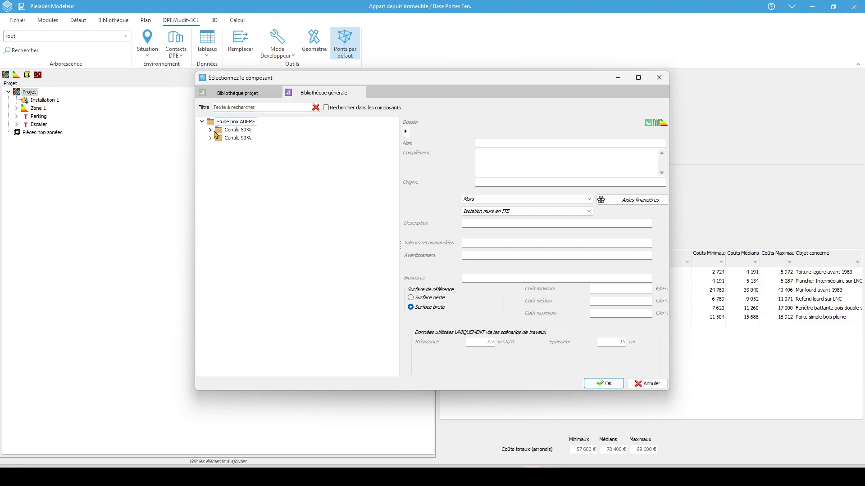
pyautogui.click(211, 131)
pyautogui.click(218, 138)
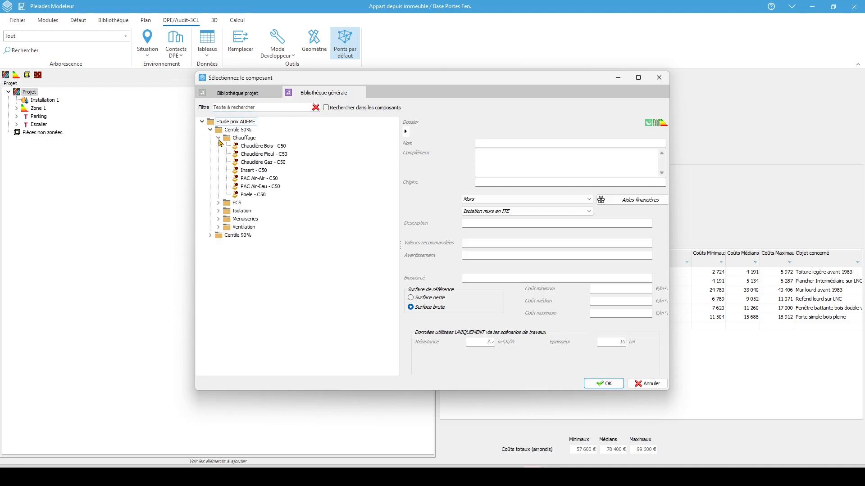
pyautogui.click(260, 186)
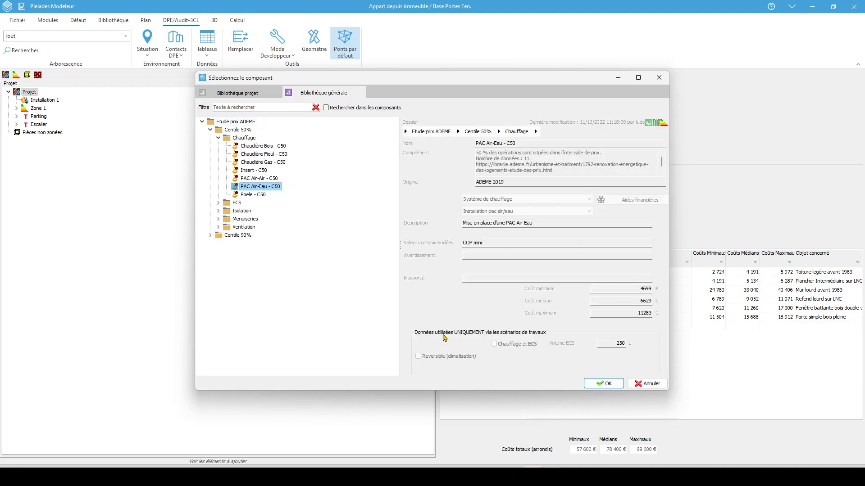
pyautogui.click(603, 384)
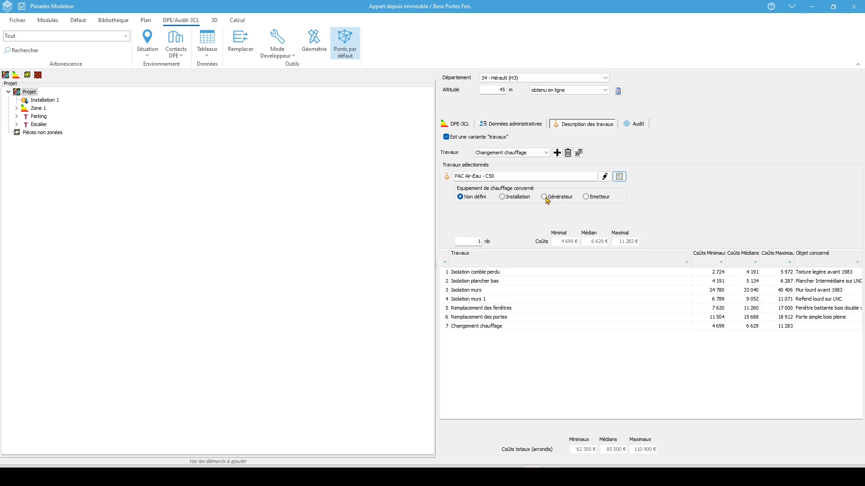
pyautogui.click(514, 199)
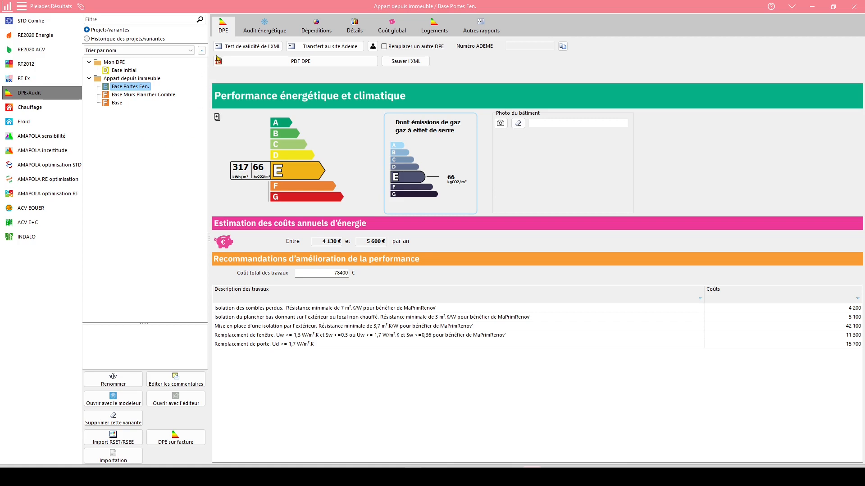
# Show the energy audit of the Base variant in Pleiades Résultats and add the Parcours en 1 étape and Parcours par étapes works scenarios.
pyautogui.click(266, 31)
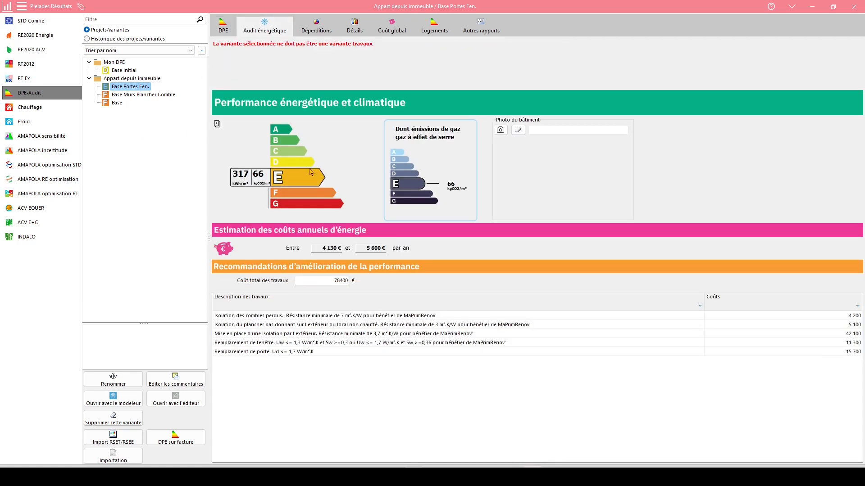
pyautogui.click(116, 103)
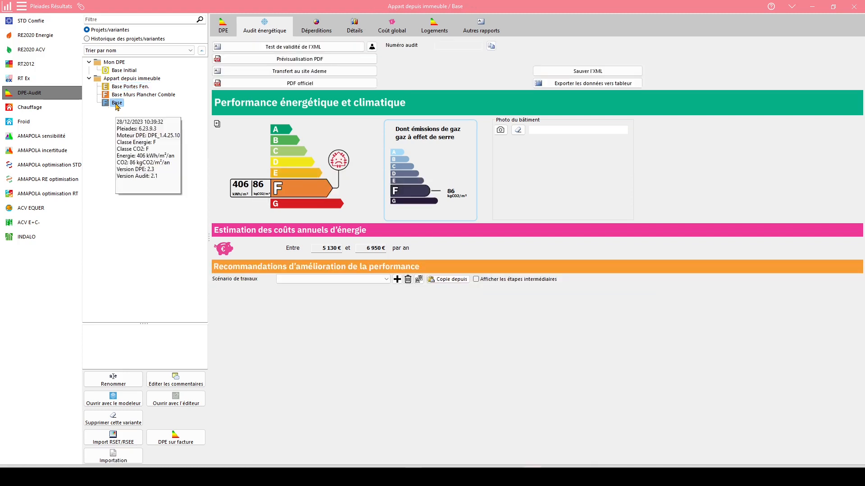
pyautogui.click(396, 280)
pyautogui.click(397, 280)
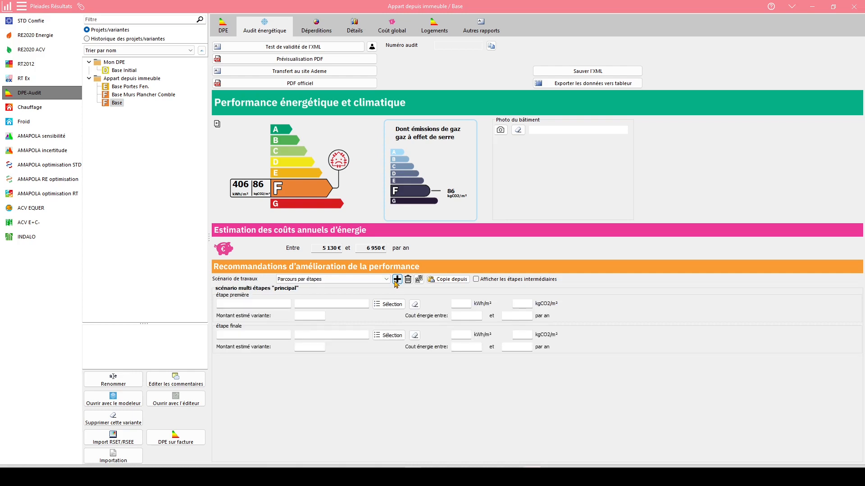
# Assign the Base Murs Plancher Comble variant as the final stage of the Parcours en 1 étape scenario.
pyautogui.moveTo(125, 98)
pyautogui.click(329, 280)
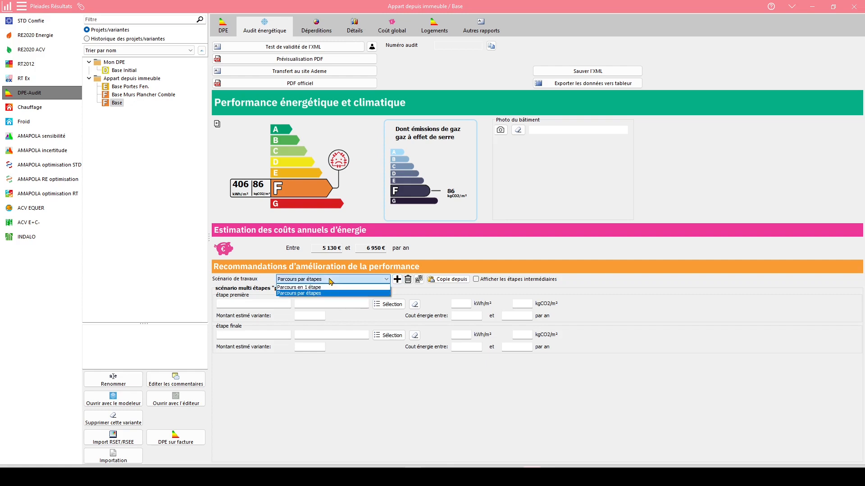
pyautogui.click(326, 290)
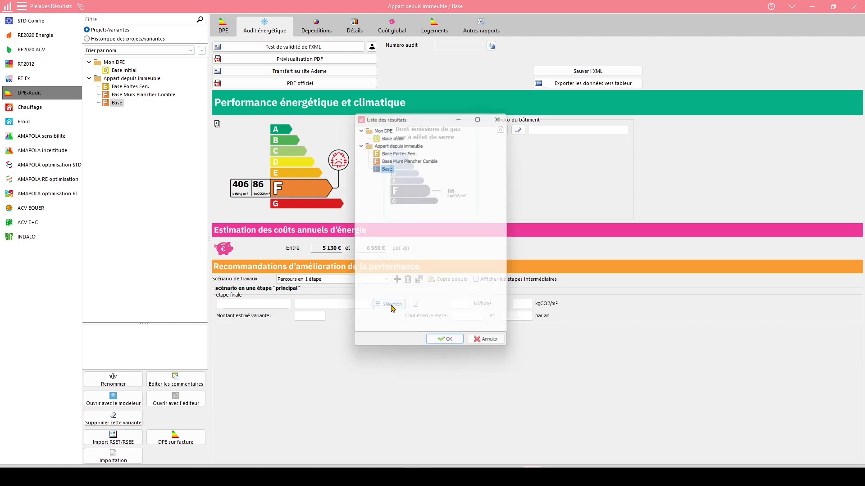
pyautogui.click(380, 304)
pyautogui.click(407, 159)
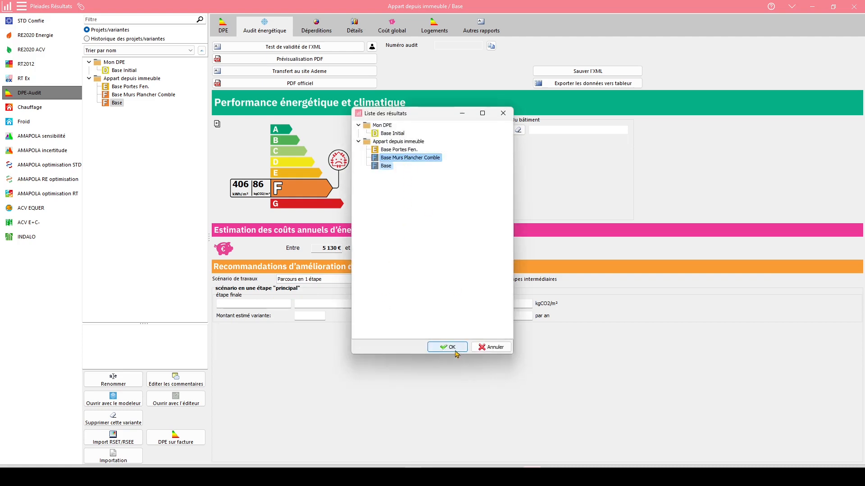
pyautogui.click(447, 347)
# In the Parcours par étapes scenario, assign Base Murs Plancher Comble as the first stage and Base Portes Fen. as the final stage.
pyautogui.scroll(-1, 357, 283)
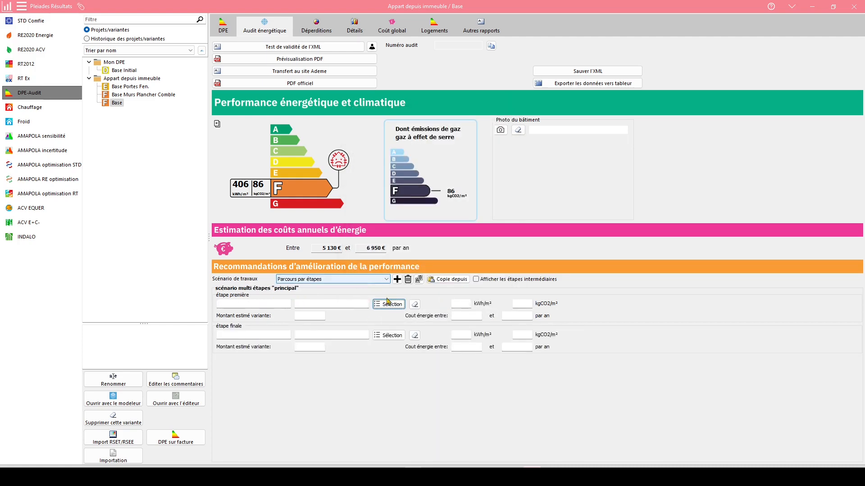
pyautogui.click(389, 304)
pyautogui.click(405, 157)
pyautogui.click(447, 348)
pyautogui.click(390, 336)
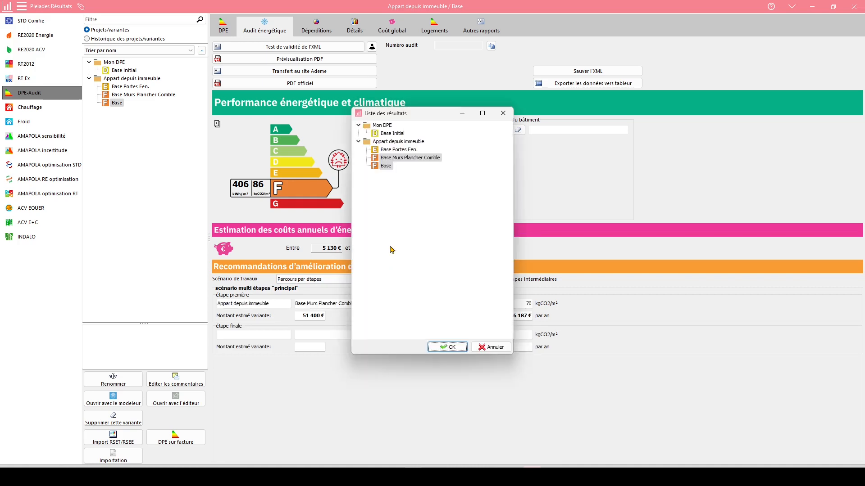
pyautogui.click(391, 149)
pyautogui.click(448, 347)
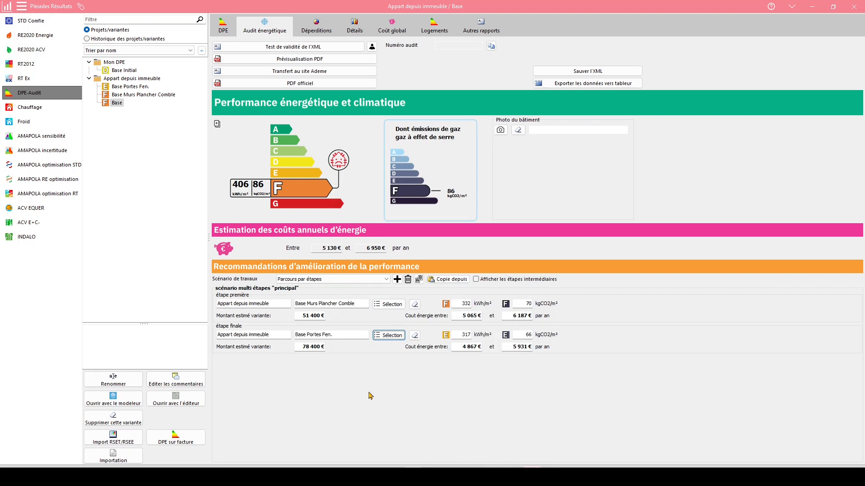